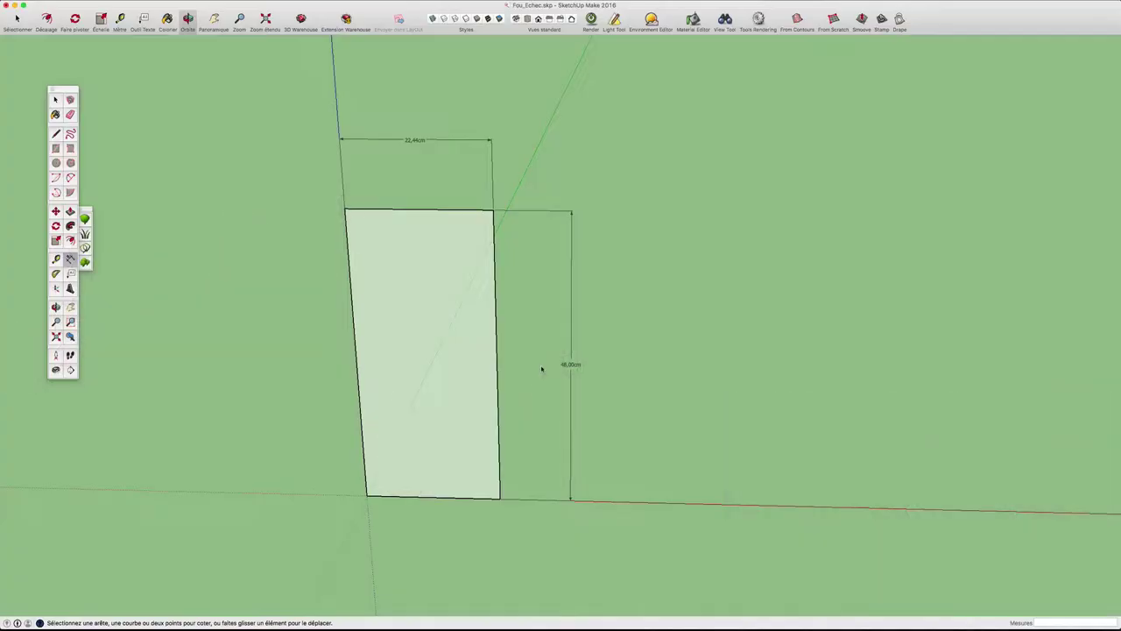
- Orbit slightly around the 22,44 by 48,00 cm rectangle and bring up the Fichier menu
{"action": "mouse_move", "coordinate": [528, 371]}
{"action": "middle_mouse_down"}
{"action": "mouse_move", "coordinate": [585, 340]}
{"action": "mouse_move", "coordinate": [543, 345]}
{"action": "middle_mouse_up"}
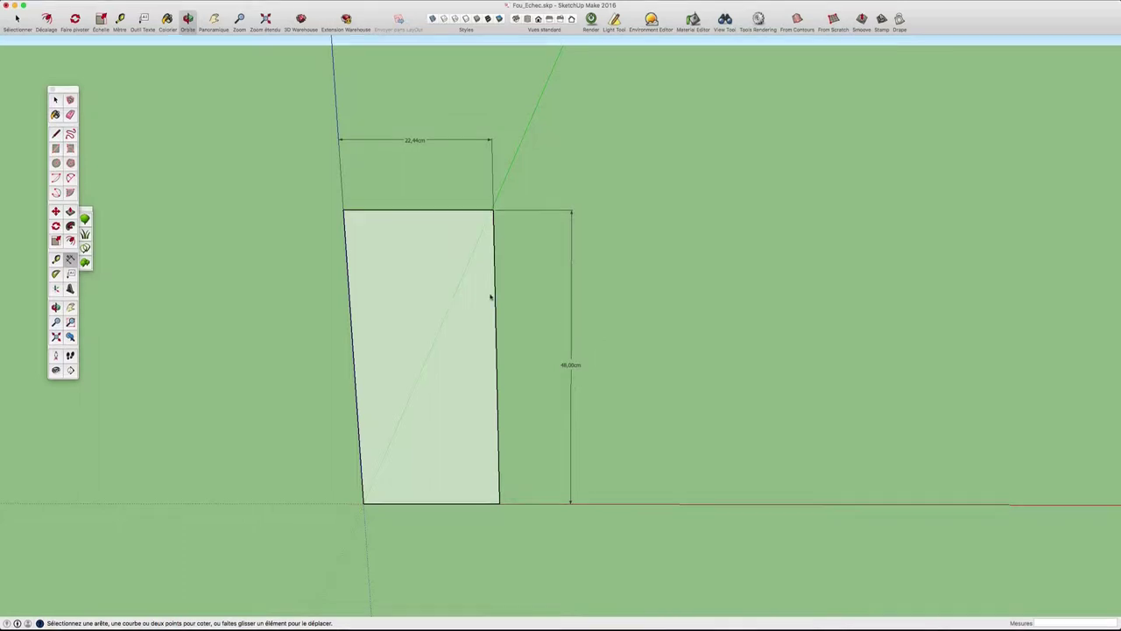
{"action": "left_click", "coordinate": [101, 7]}
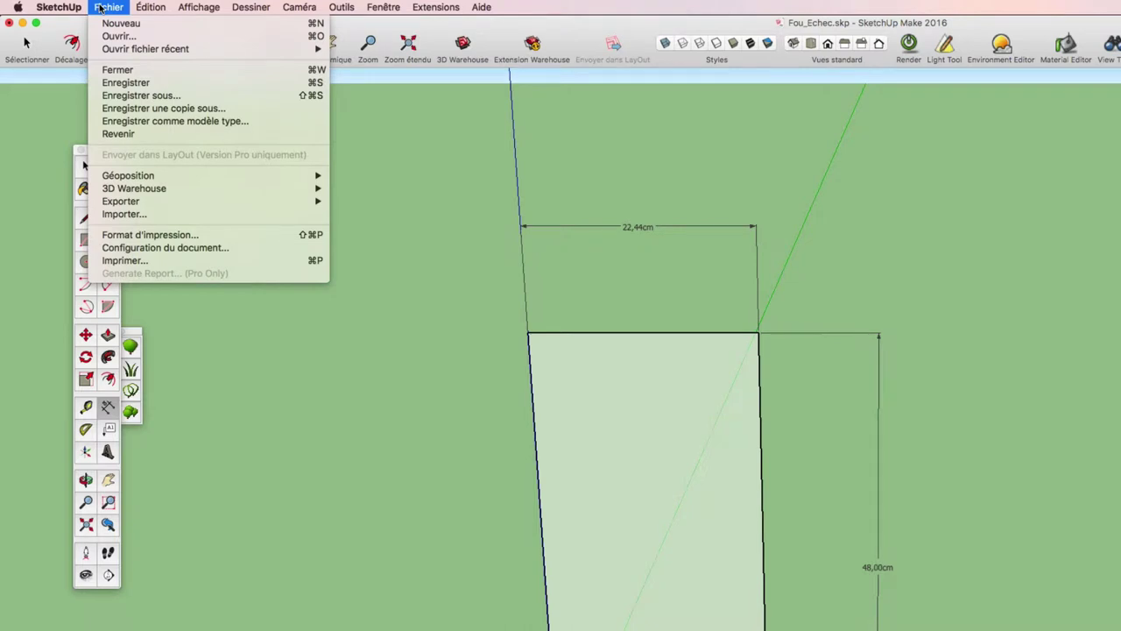
- Import Fou_Echec.png as an image stretched corner to corner across the dimensioned rectangle
{"action": "left_click", "coordinate": [126, 214]}
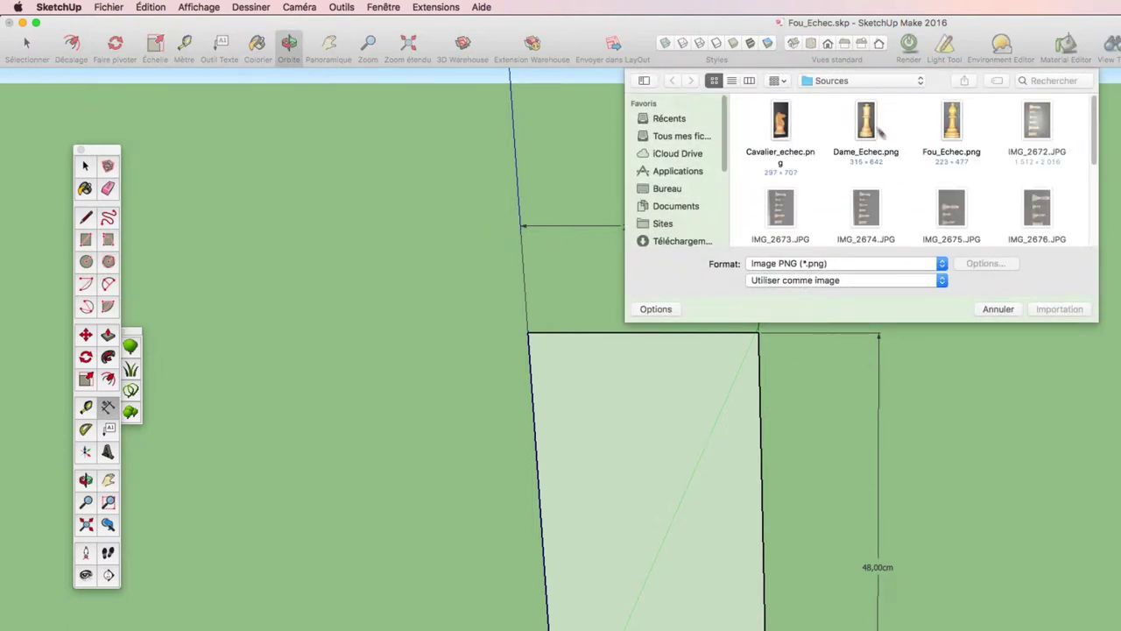
{"action": "left_click", "coordinate": [955, 120]}
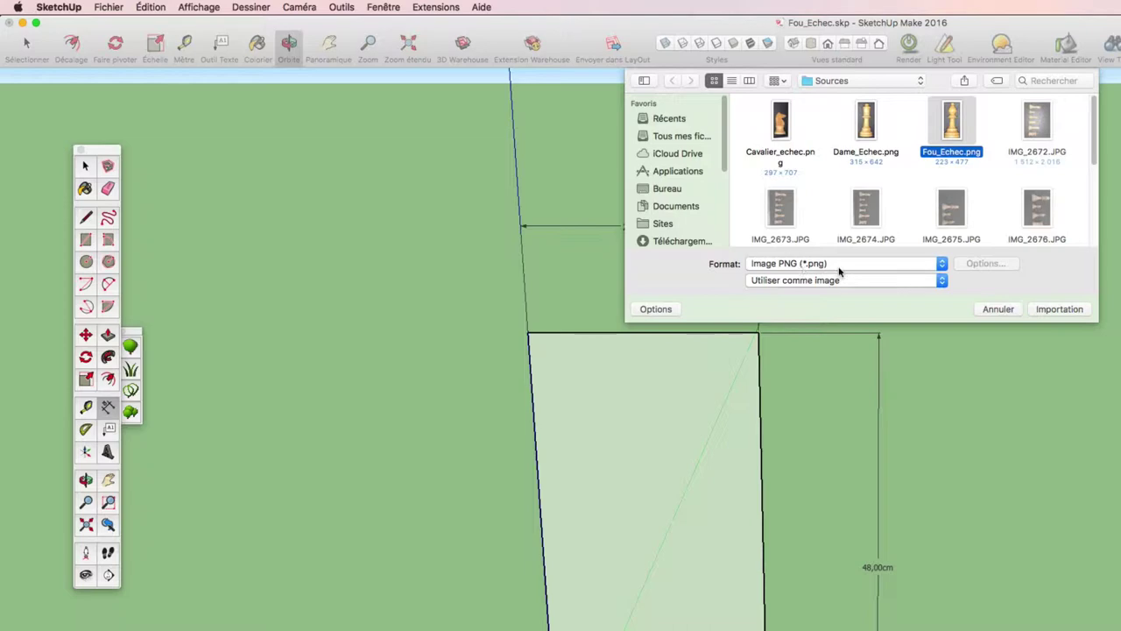
{"action": "left_click", "coordinate": [1058, 310]}
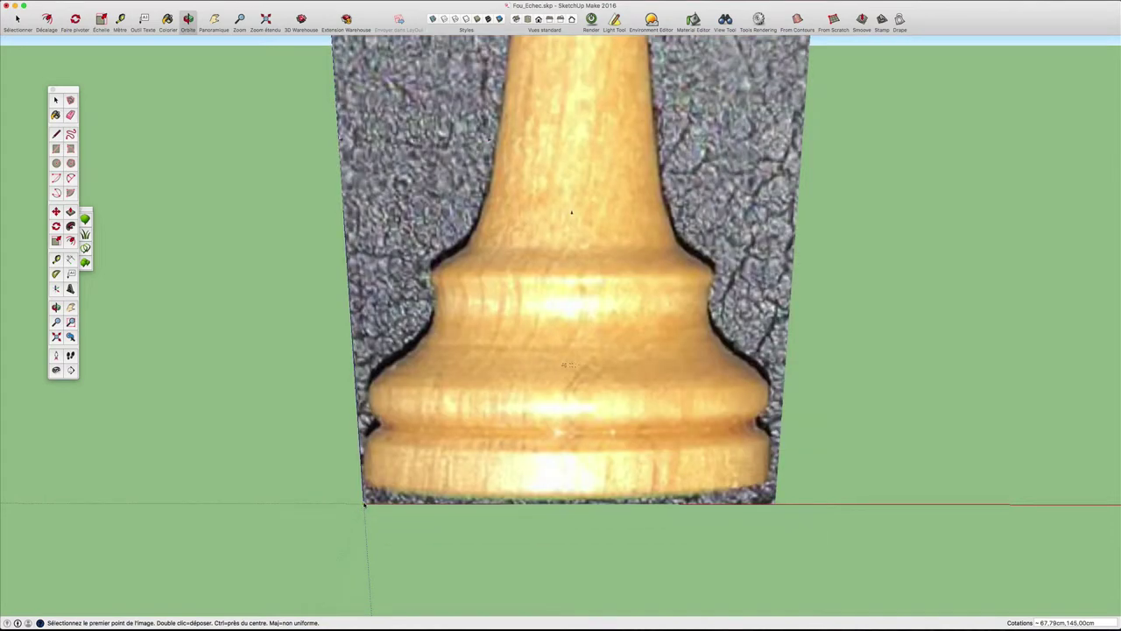
{"action": "left_click", "coordinate": [365, 505]}
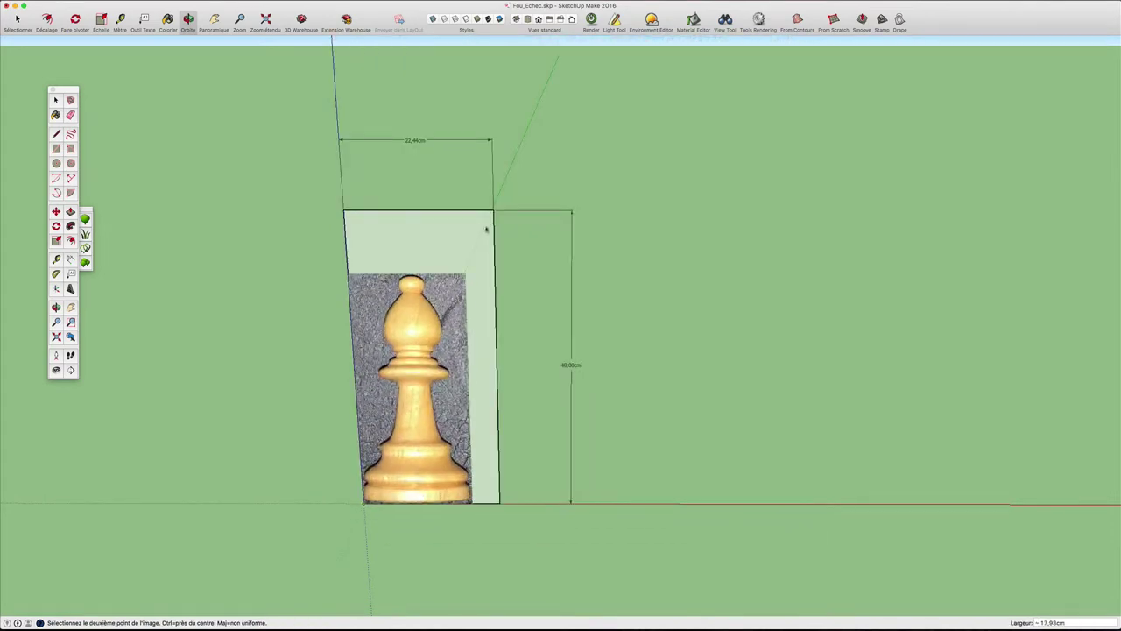
{"action": "left_click", "coordinate": [494, 211]}
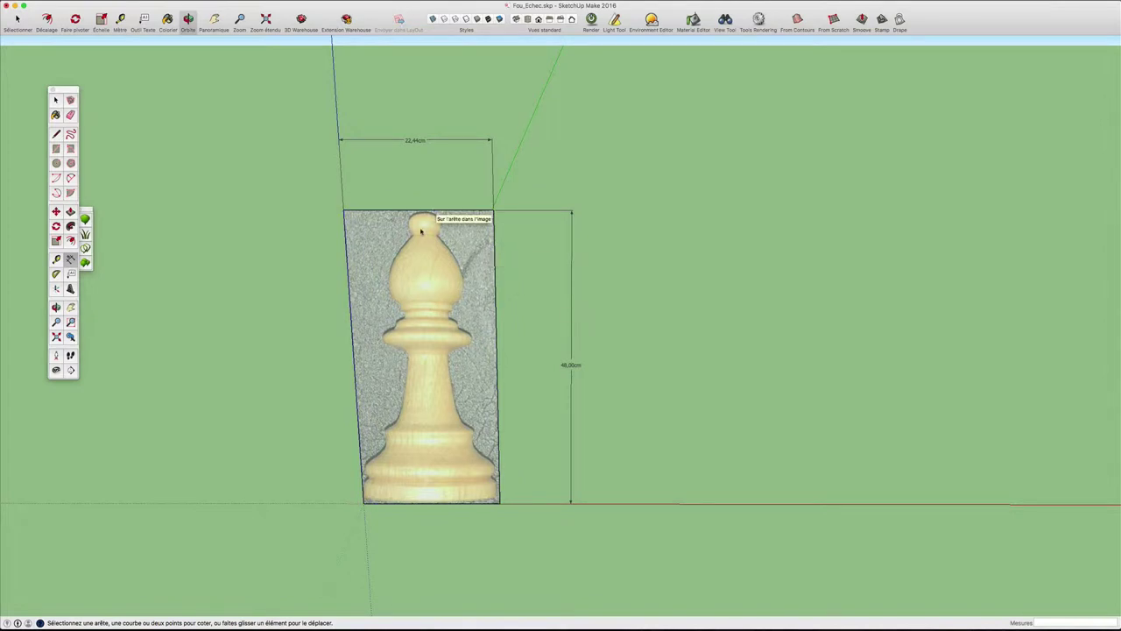
{"action": "key", "text": "t"}
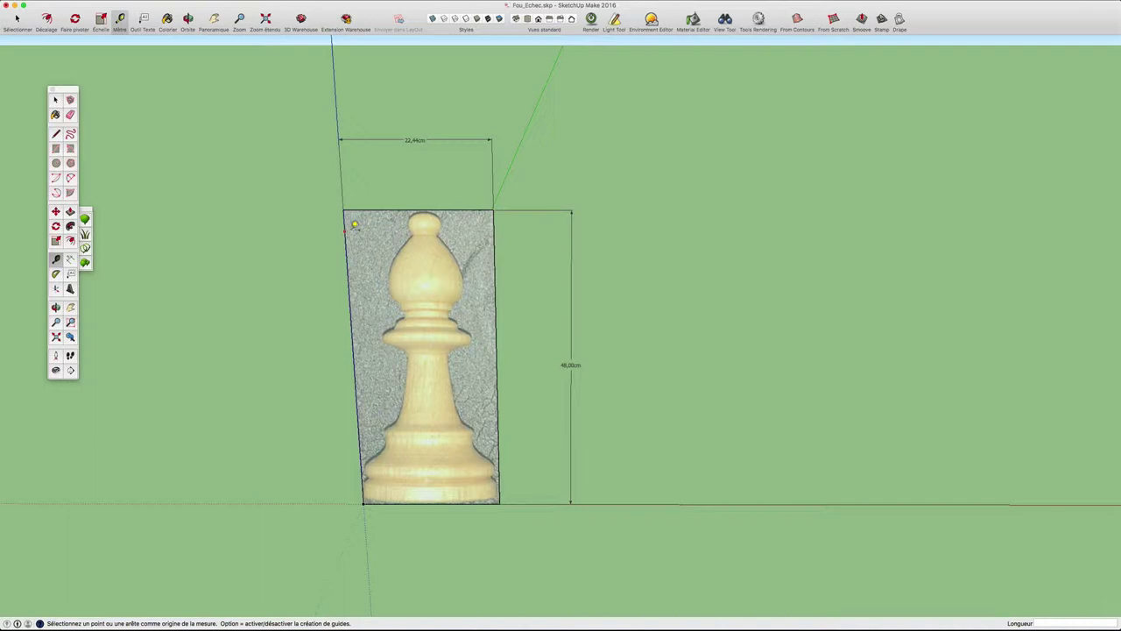
- Drop a vertical guide about 12,10 cm from the left edge, through the bishop's centre, and zoom in
{"action": "left_click", "coordinate": [347, 230]}
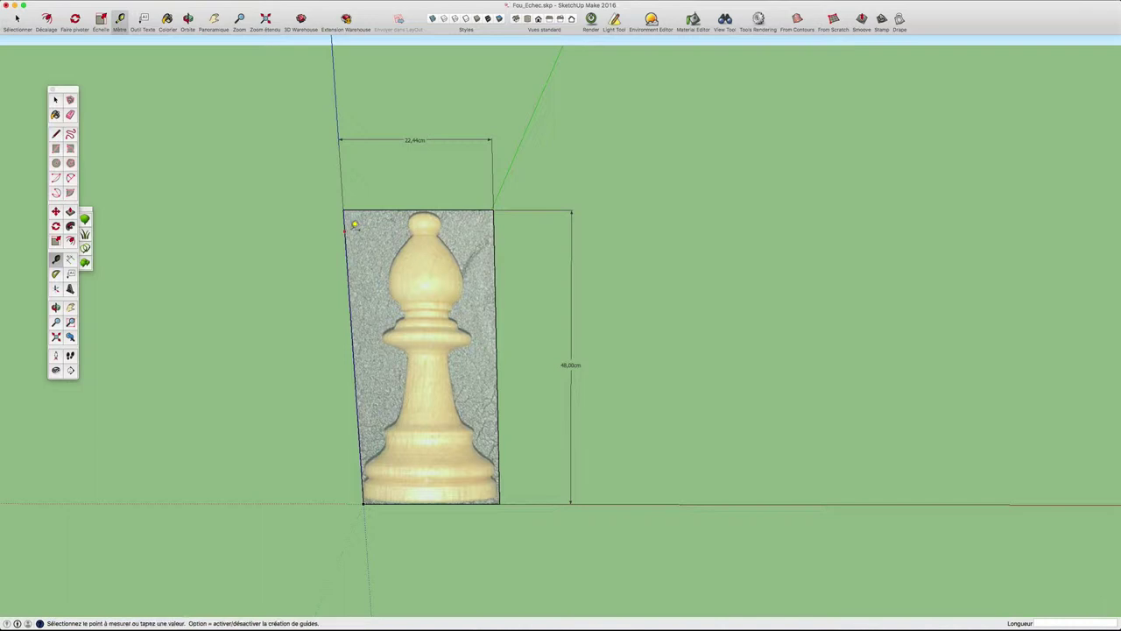
{"action": "left_click", "coordinate": [408, 224]}
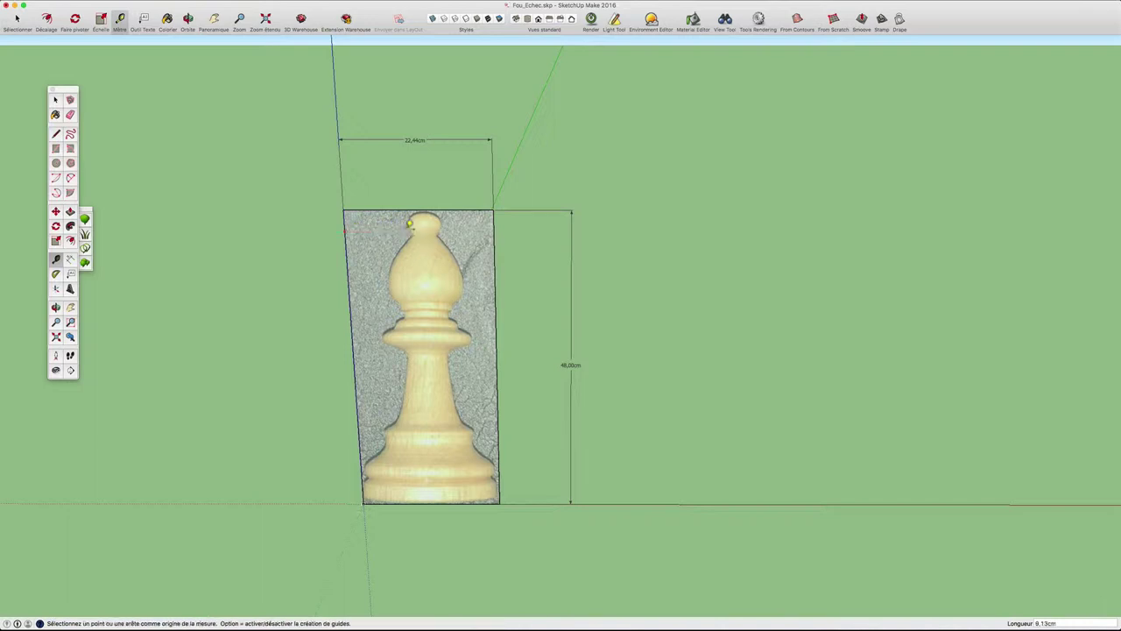
{"action": "left_click", "coordinate": [348, 253]}
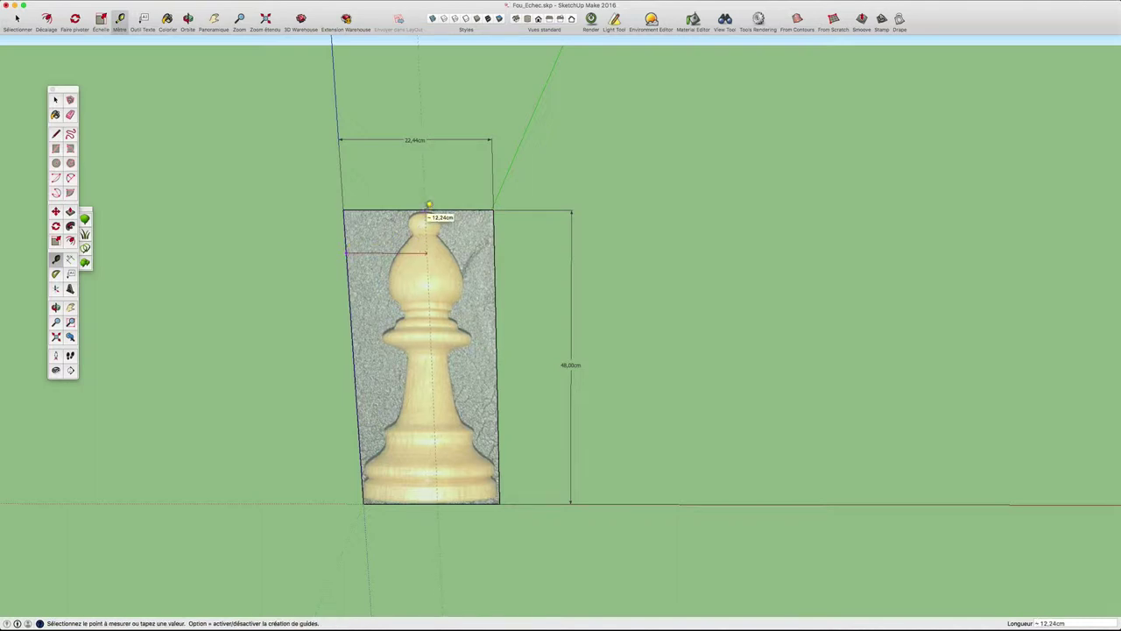
{"action": "left_click", "coordinate": [427, 209]}
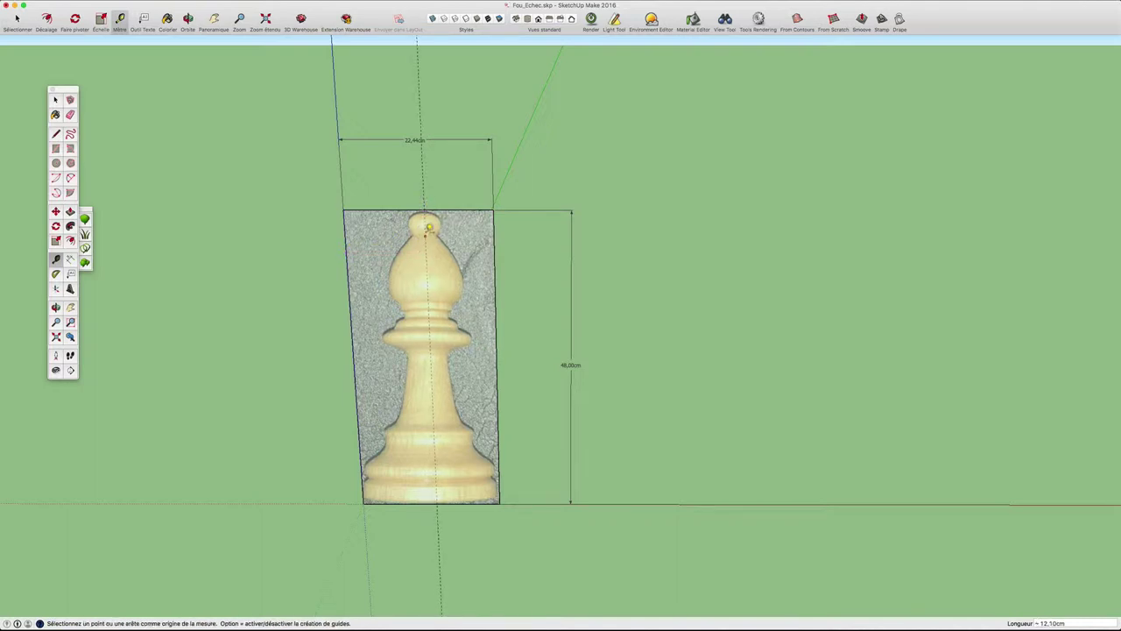
{"action": "scroll", "coordinate": [429, 228], "scroll_direction": "up", "scroll_amount": 2}
{"action": "scroll", "coordinate": [429, 224], "scroll_direction": "up", "scroll_amount": 2}
{"action": "scroll", "coordinate": [432, 217], "scroll_direction": "up", "scroll_amount": 2}
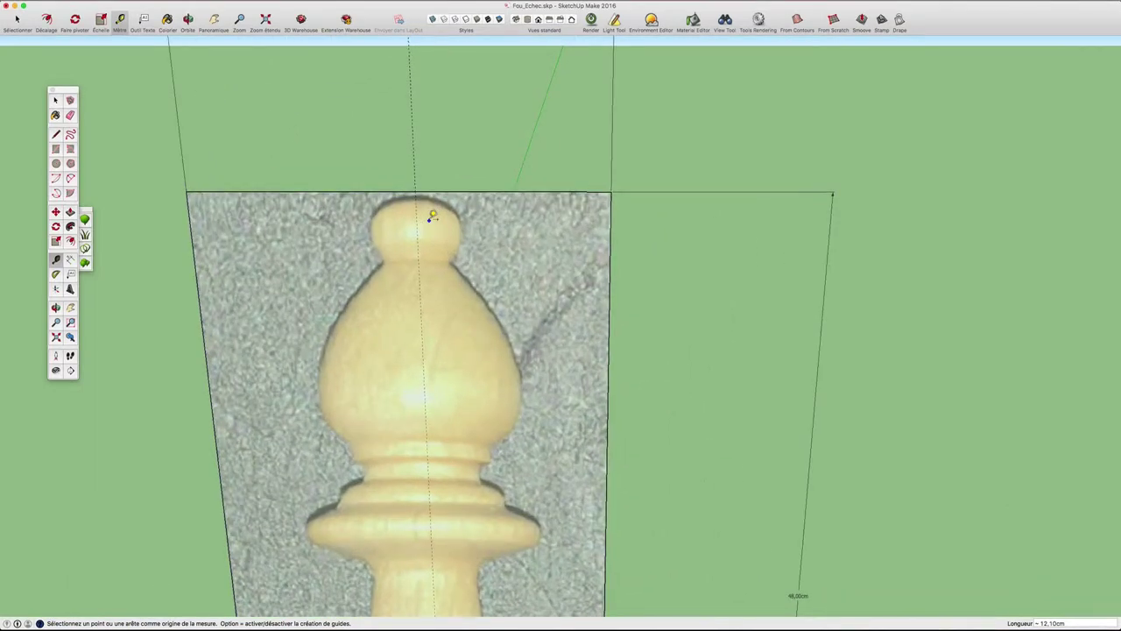
- Trace the right side of the bishop's top ball with 2-point arcs
{"action": "key", "text": "a"}
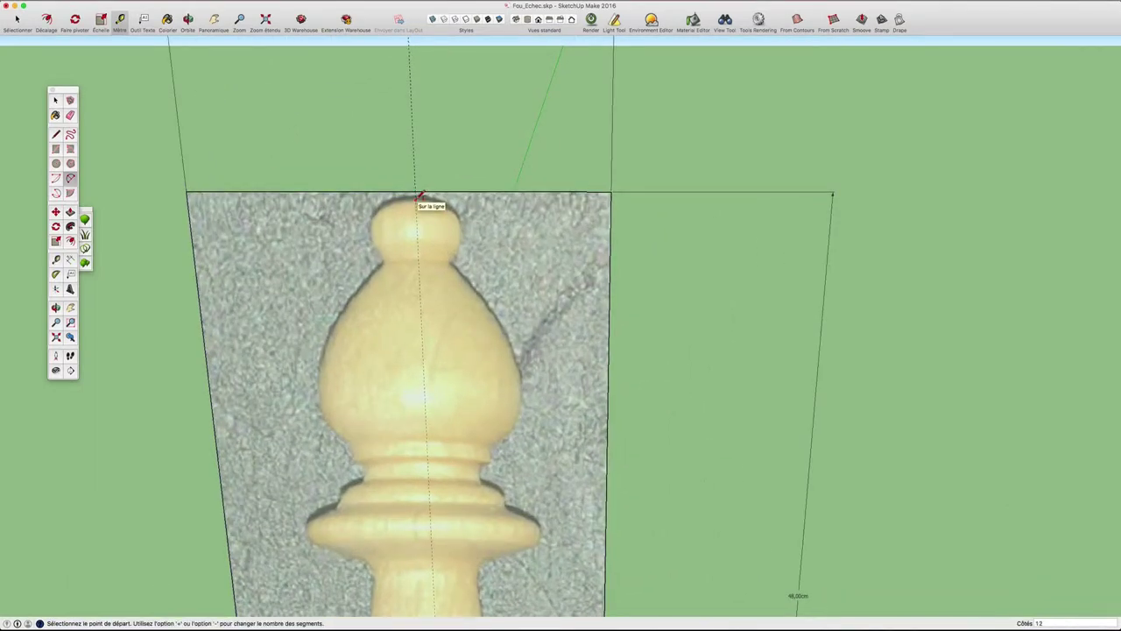
{"action": "left_click", "coordinate": [416, 199]}
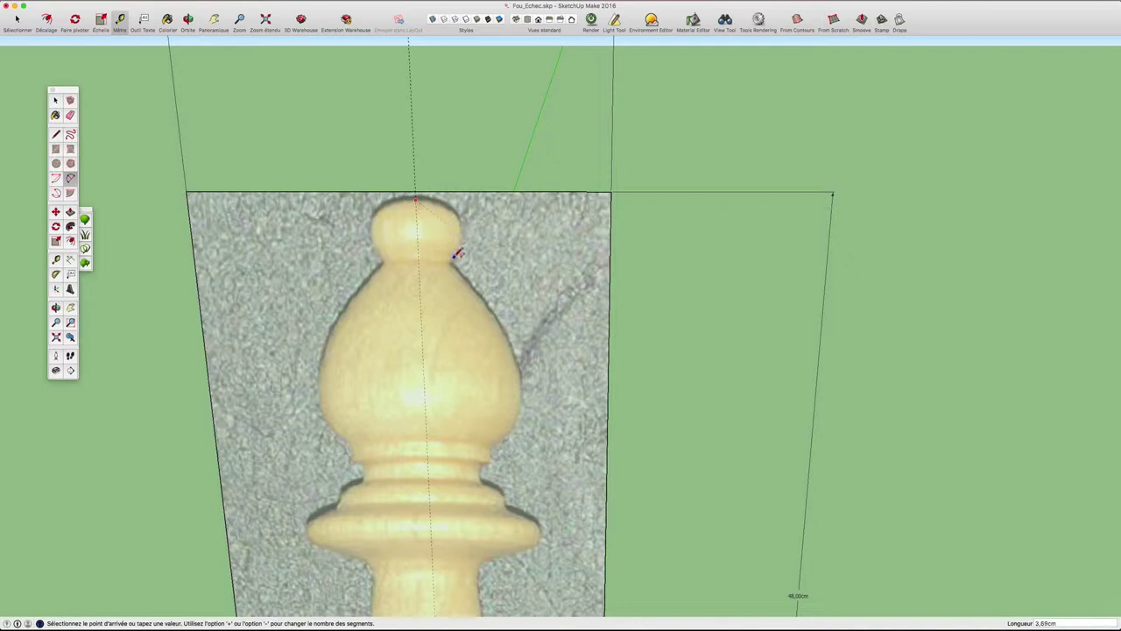
{"action": "left_click", "coordinate": [458, 238]}
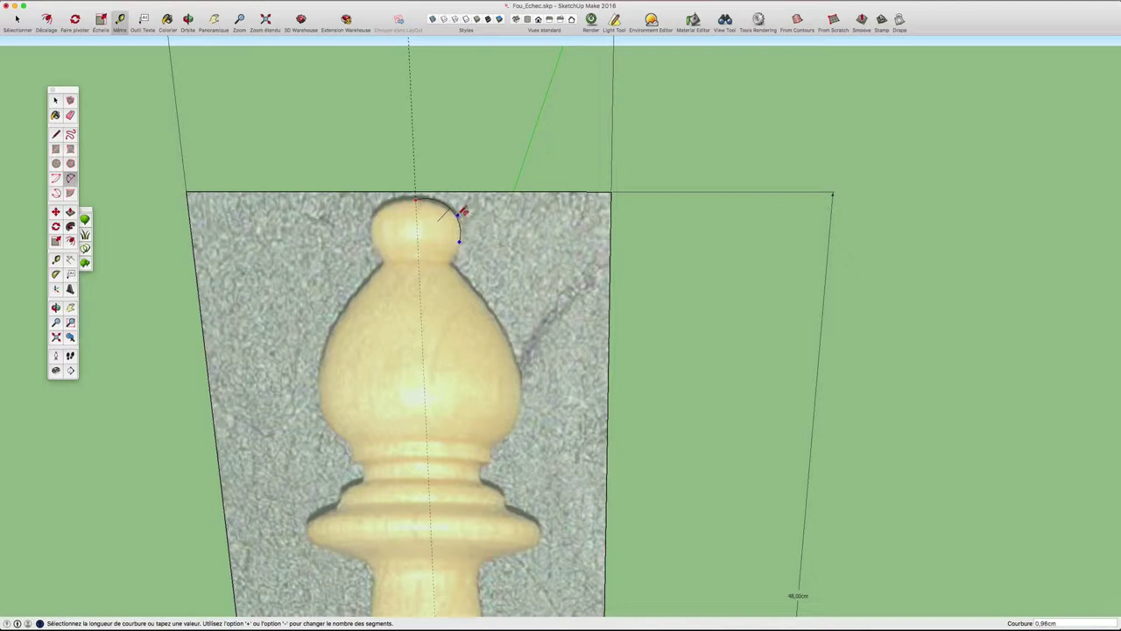
{"action": "left_click", "coordinate": [464, 213]}
{"action": "left_click", "coordinate": [461, 240]}
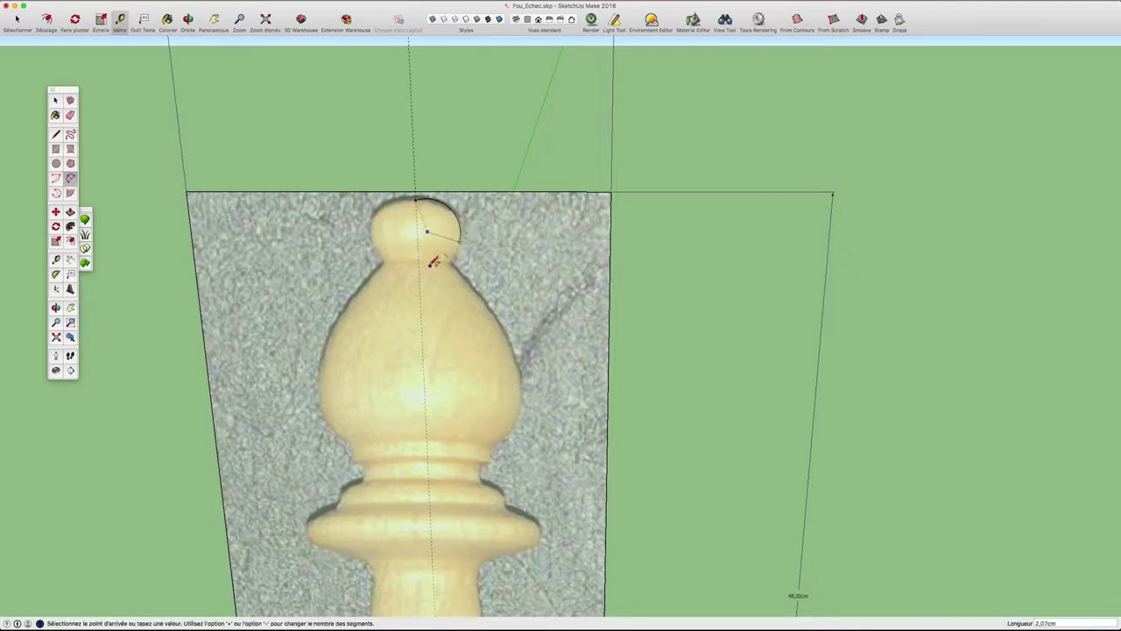
{"action": "left_click", "coordinate": [420, 266]}
- Continue the arcs down the mitre's right side to where it meets the collar
{"action": "left_click", "coordinate": [454, 256]}
{"action": "left_click", "coordinate": [515, 348]}
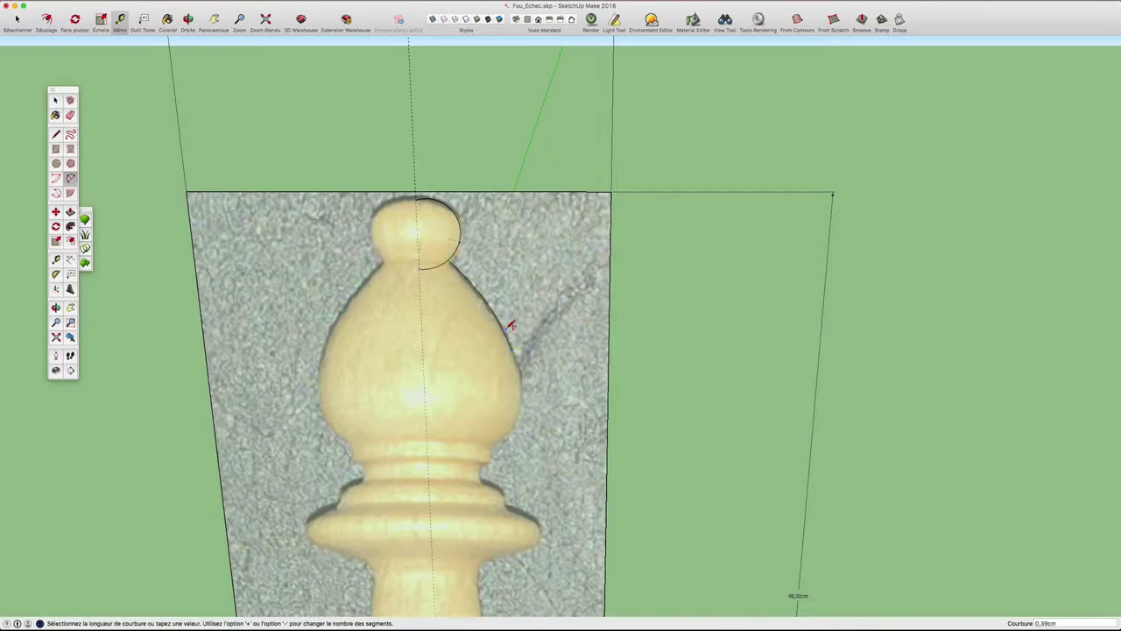
{"action": "left_click", "coordinate": [518, 343]}
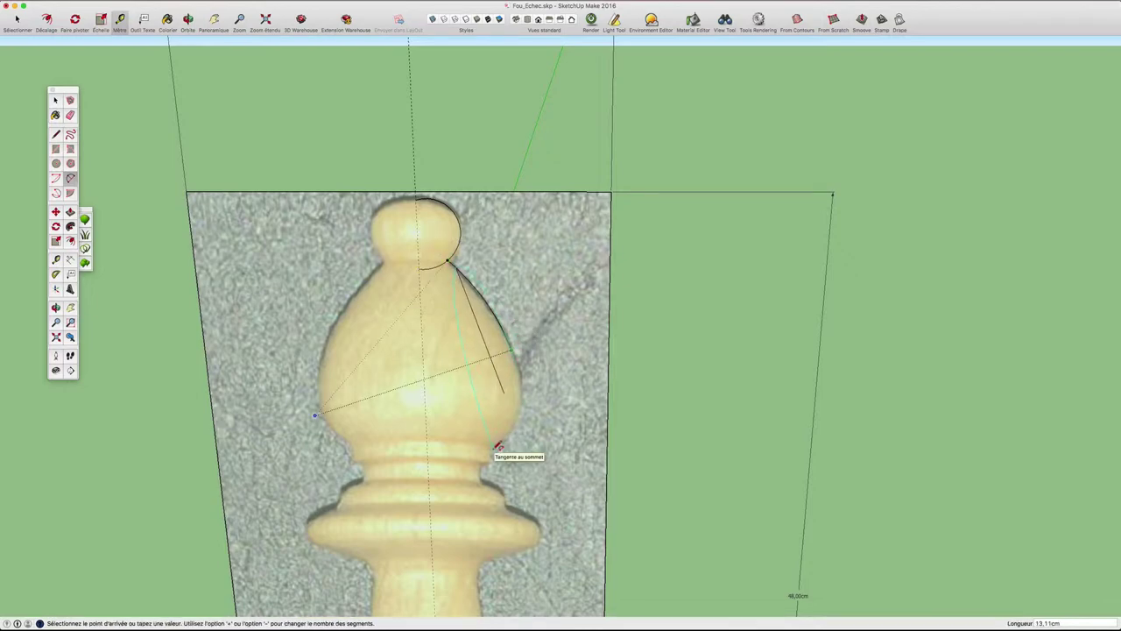
{"action": "scroll", "coordinate": [497, 444], "scroll_direction": "up", "scroll_amount": 3}
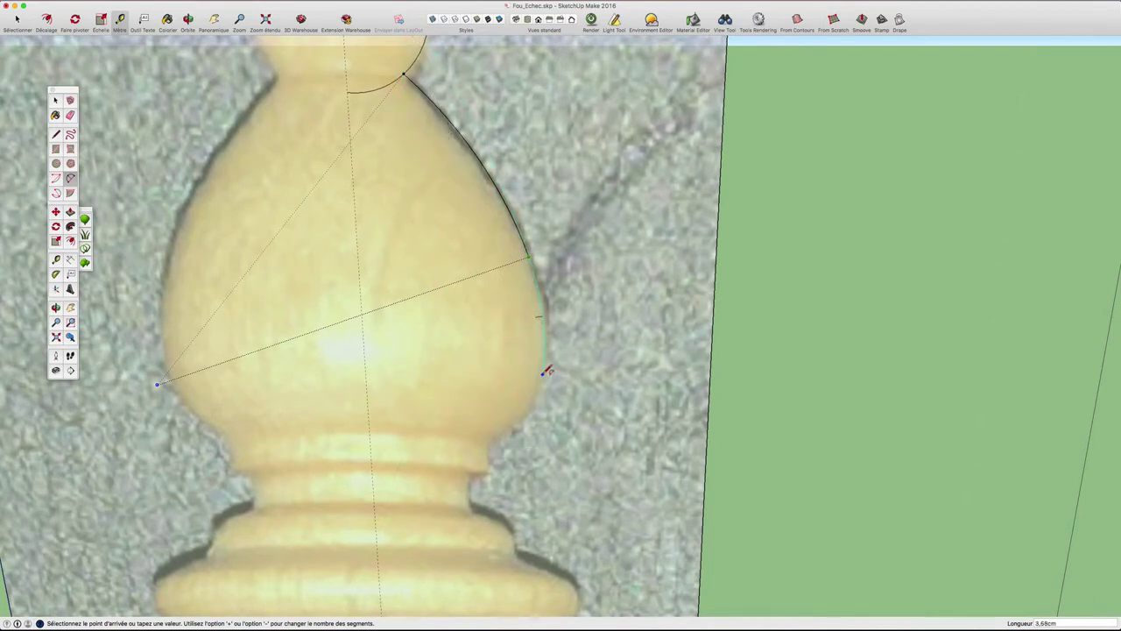
{"action": "left_click", "coordinate": [543, 371]}
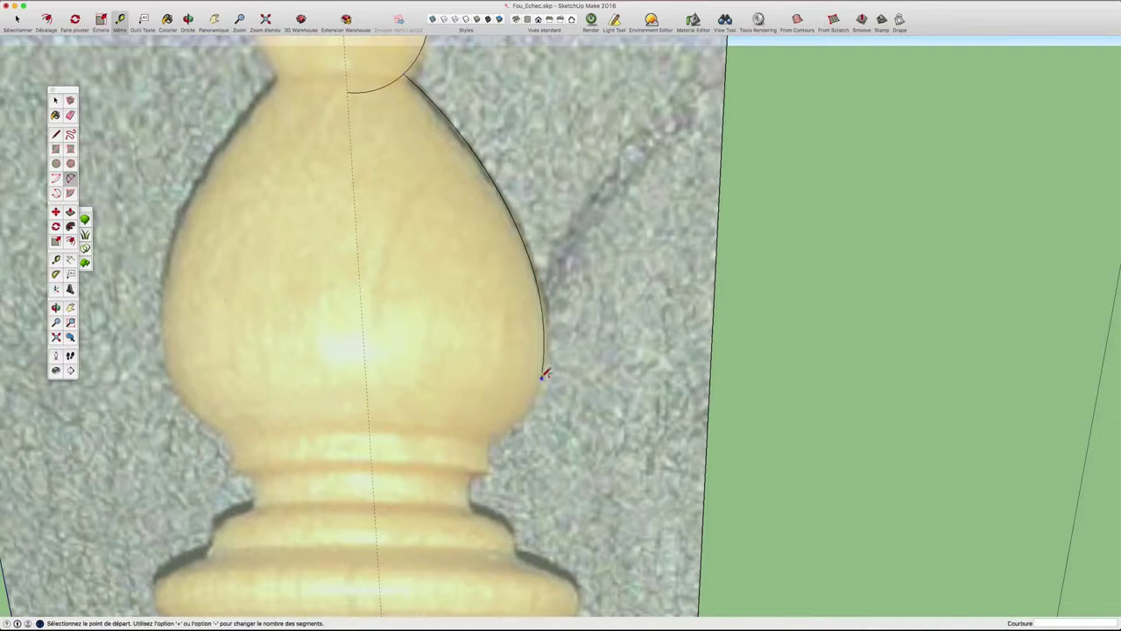
{"action": "left_click", "coordinate": [542, 371]}
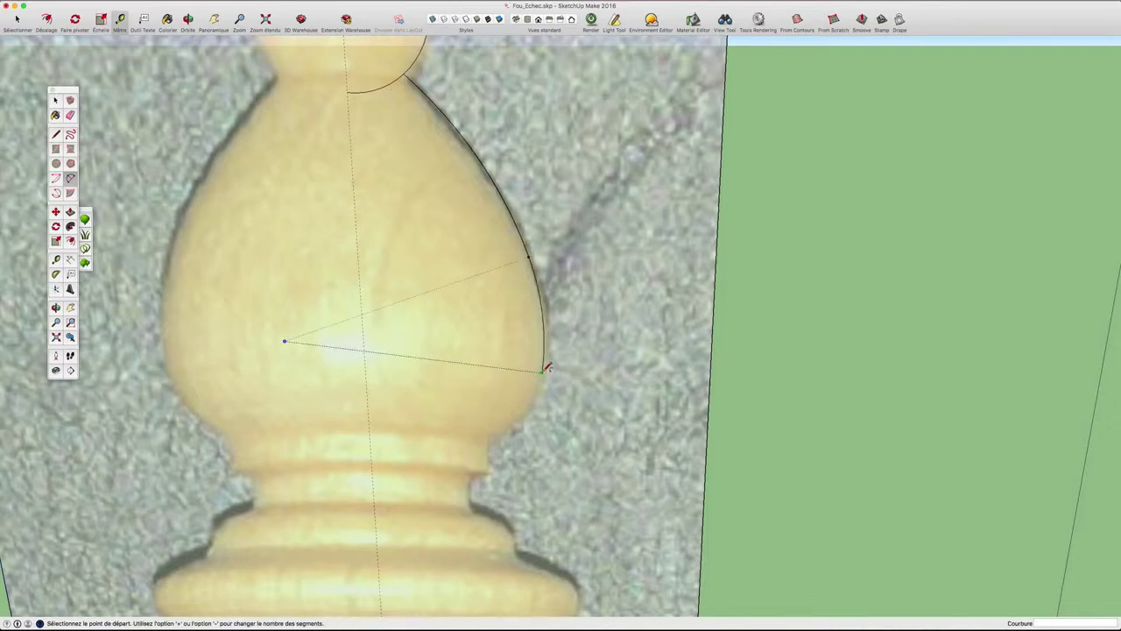
{"action": "left_click", "coordinate": [492, 441]}
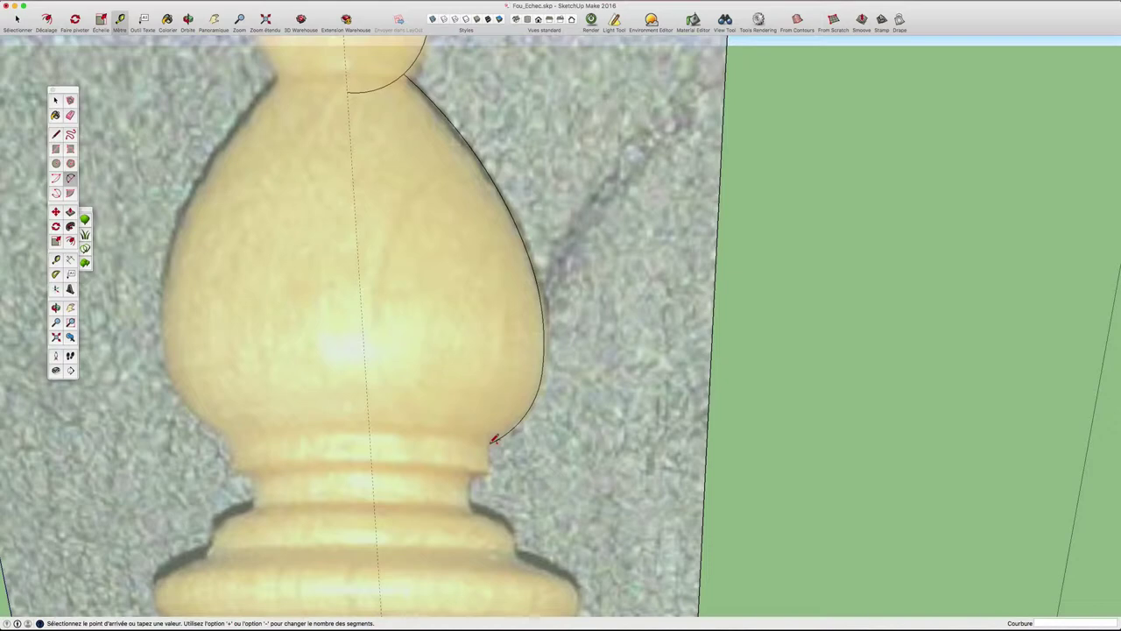
- Draw a short vertical edge from the arc's end down to the collar
{"action": "key", "text": "l"}
{"action": "left_click", "coordinate": [490, 444]}
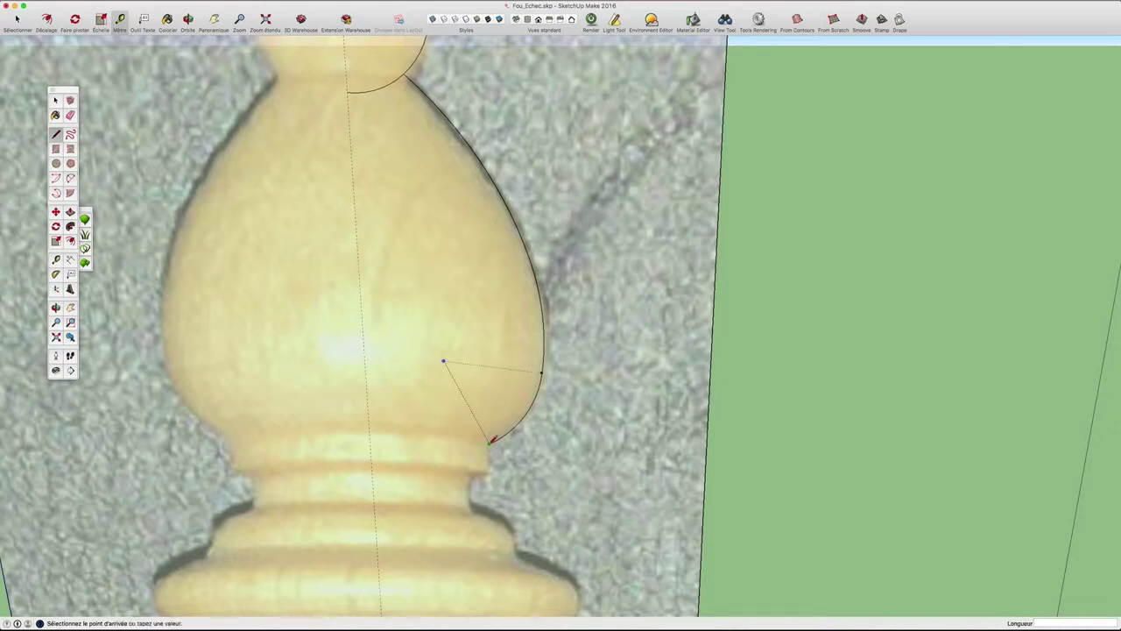
{"action": "scroll", "coordinate": [492, 460], "scroll_direction": "up", "scroll_amount": 3}
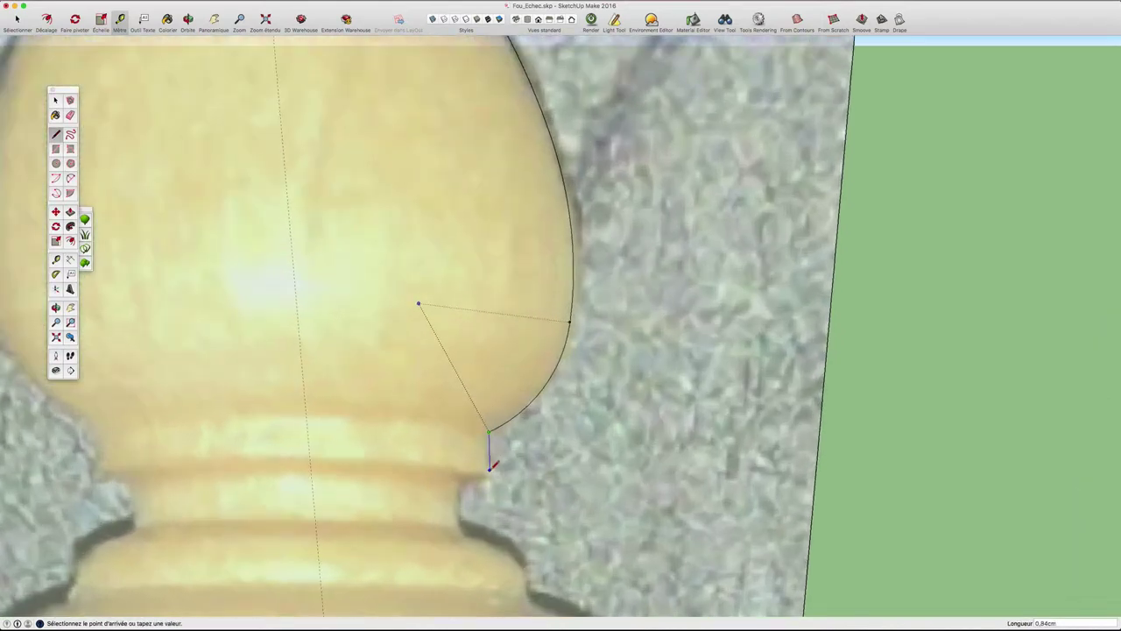
{"action": "left_click", "coordinate": [490, 473]}
{"action": "scroll", "coordinate": [469, 471], "scroll_direction": "down", "scroll_amount": 3}
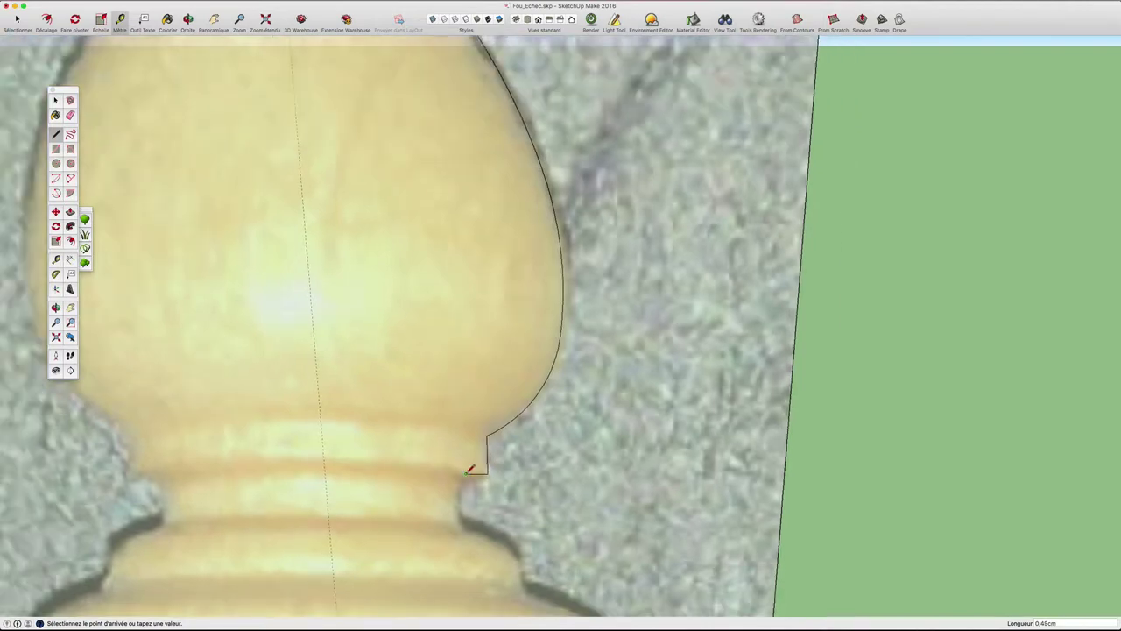
{"action": "scroll", "coordinate": [469, 472], "scroll_direction": "down", "scroll_amount": 3}
{"action": "mouse_move", "coordinate": [468, 471]}
{"action": "middle_mouse_down"}
{"action": "mouse_move", "coordinate": [36, 419]}
{"action": "mouse_move", "coordinate": [398, 388]}
{"action": "mouse_move", "coordinate": [416, 408]}
{"action": "mouse_move", "coordinate": [744, 424]}
{"action": "mouse_move", "coordinate": [894, 413]}
{"action": "middle_mouse_up"}
{"action": "scroll", "coordinate": [587, 452], "scroll_direction": "up", "scroll_amount": 1}
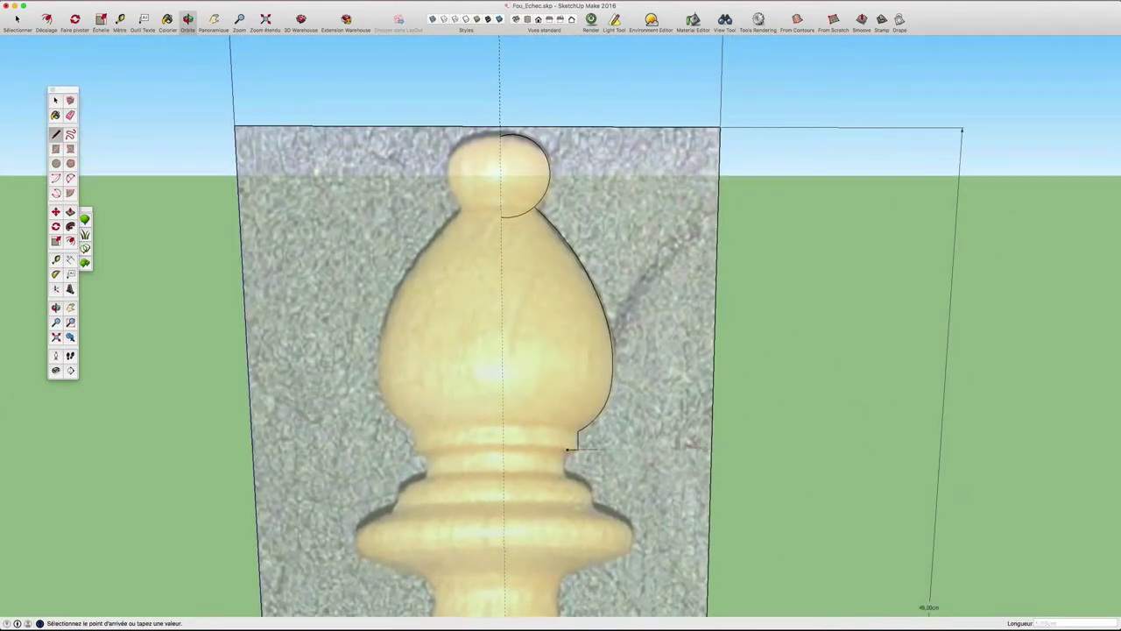
{"action": "scroll", "coordinate": [574, 451], "scroll_direction": "up", "scroll_amount": 1}
{"action": "scroll", "coordinate": [571, 451], "scroll_direction": "up", "scroll_amount": 4}
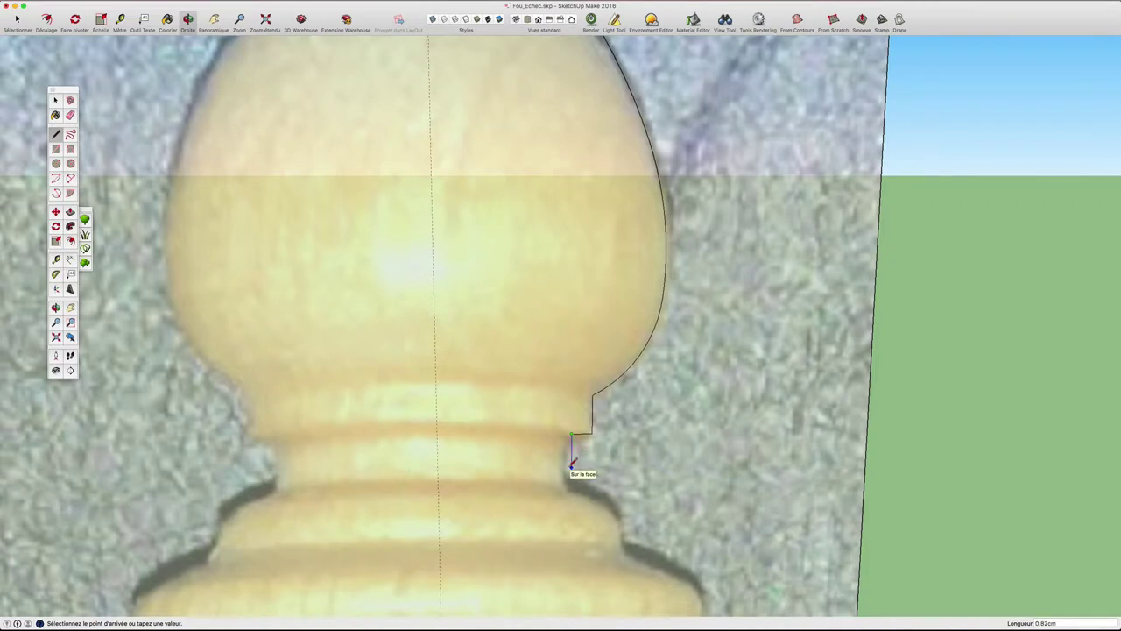
{"action": "key", "text": "Escape"}
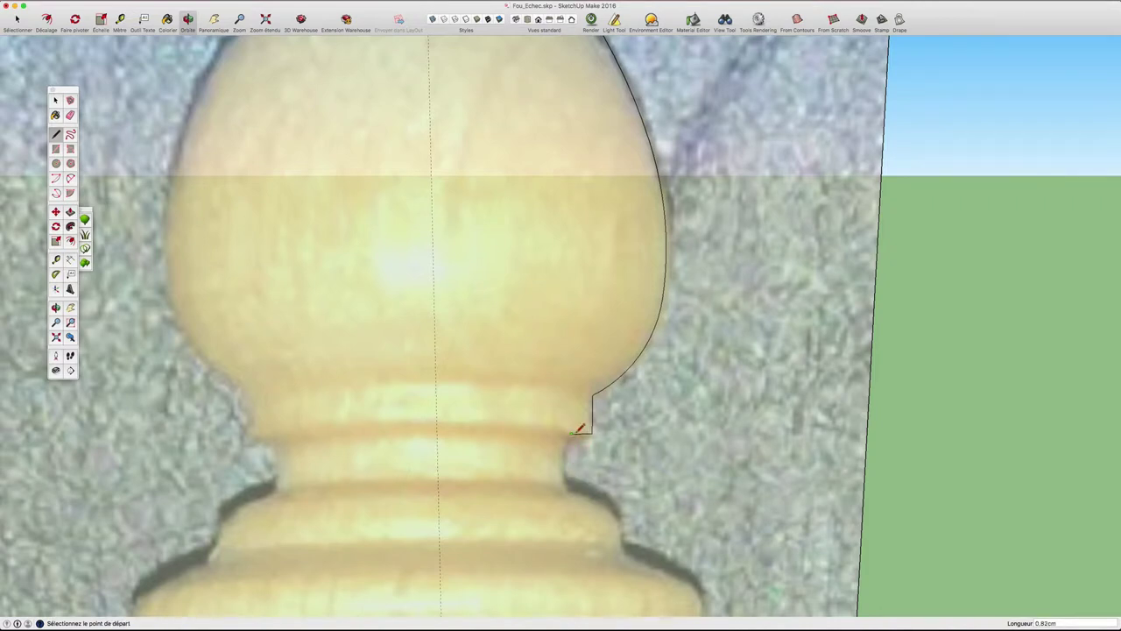
- Trace the notch below the head with a 2-point arc
{"action": "key", "text": "a"}
{"action": "left_click", "coordinate": [572, 433]}
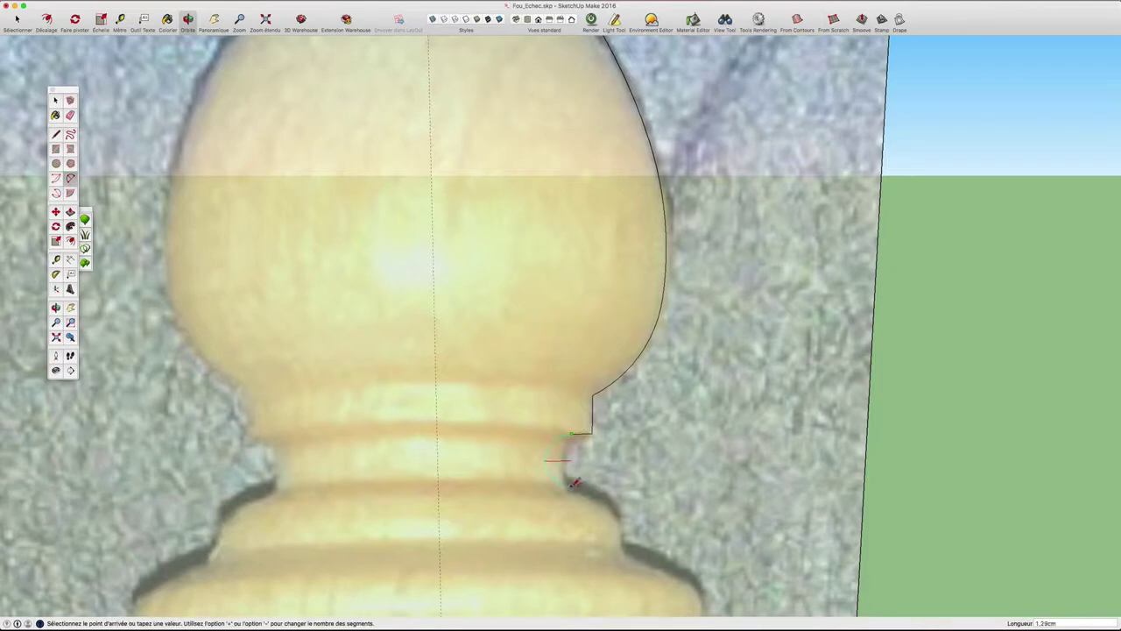
{"action": "left_click", "coordinate": [572, 489]}
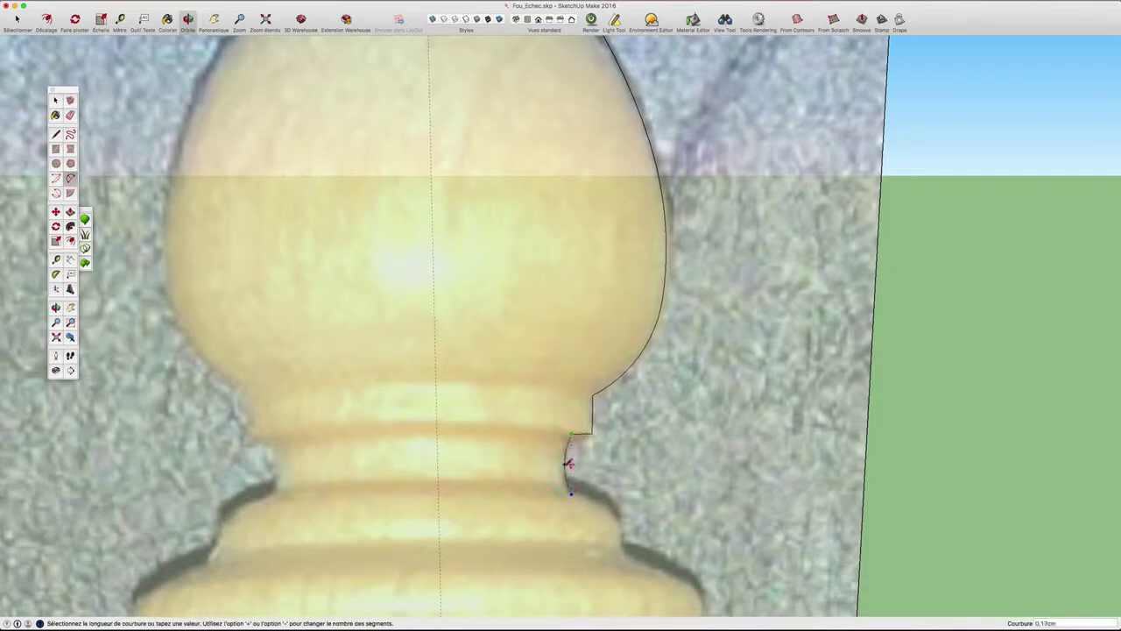
{"action": "left_click", "coordinate": [568, 465]}
{"action": "scroll", "coordinate": [571, 465], "scroll_direction": "down", "scroll_amount": 3}
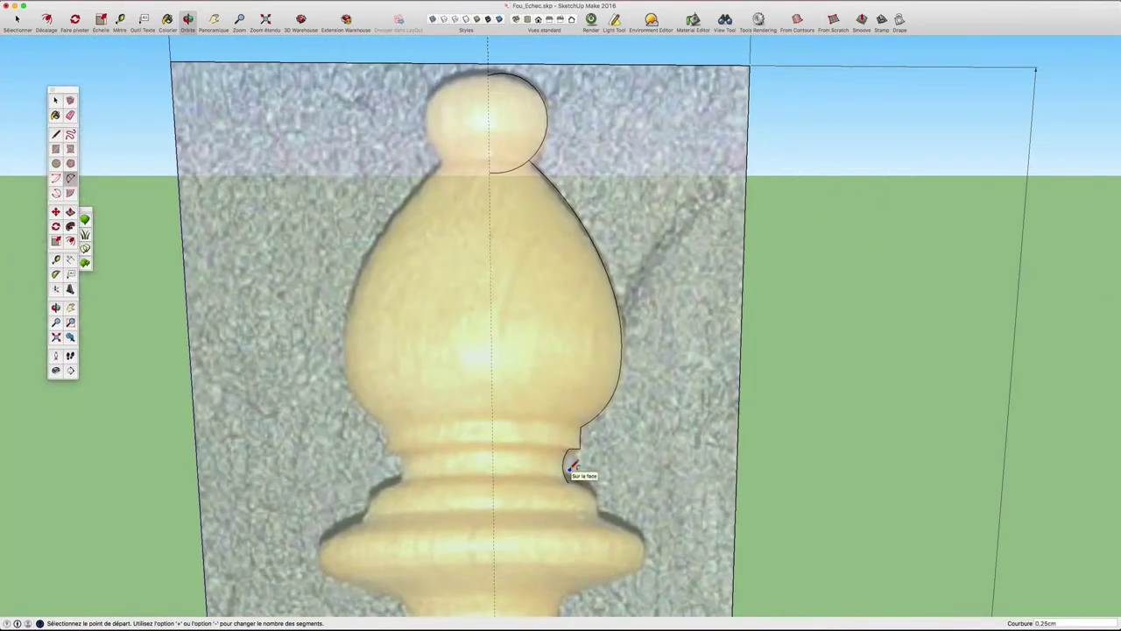
{"action": "middle_click_drag", "start_coordinate": [636, 488], "coordinate": [575, 300], "text": "shift"}
{"action": "scroll", "coordinate": [566, 265], "scroll_direction": "up", "scroll_amount": 3}
{"action": "scroll", "coordinate": [502, 294], "scroll_direction": "up", "scroll_amount": 2}
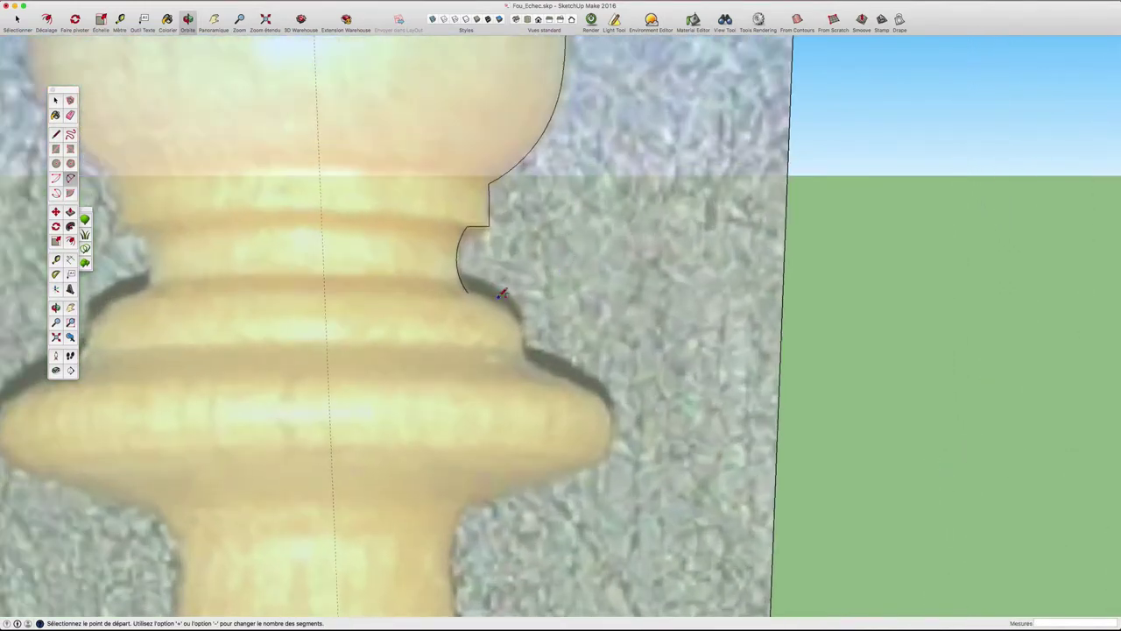
- Add a curve following the ring beneath the notch
{"action": "left_click", "coordinate": [468, 291]}
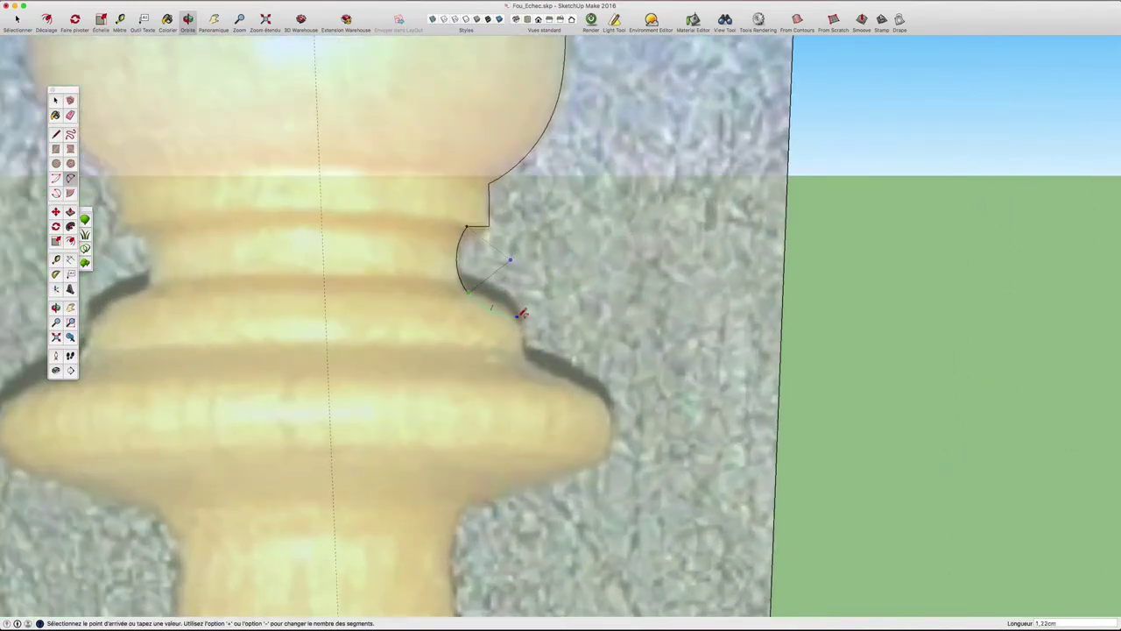
{"action": "left_click", "coordinate": [515, 315]}
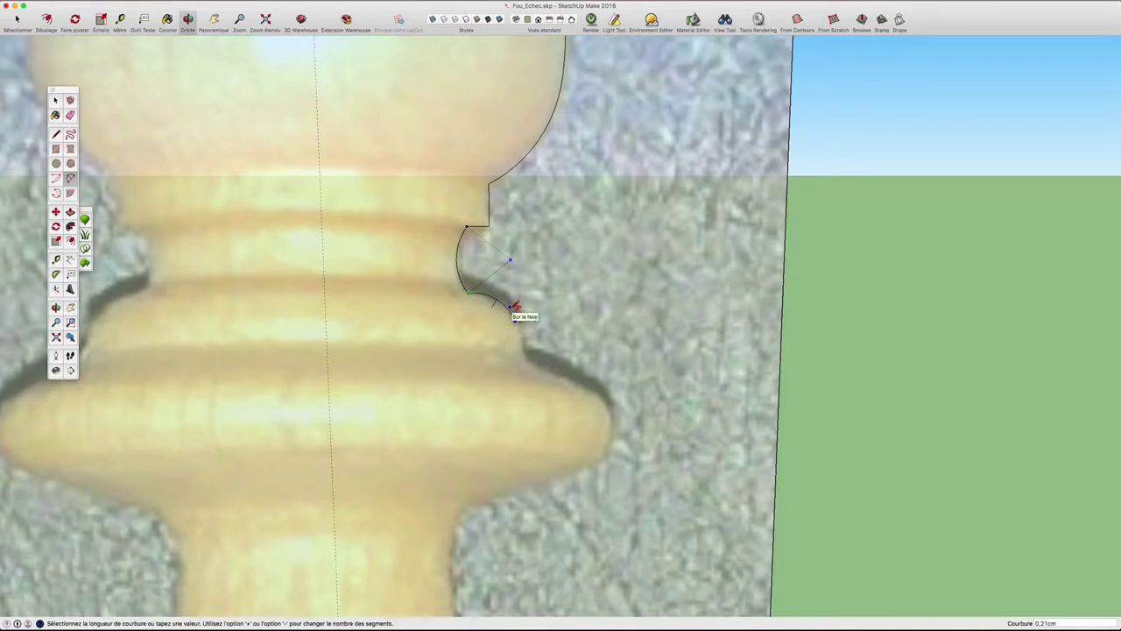
{"action": "left_click", "coordinate": [515, 309]}
{"action": "left_click", "coordinate": [473, 336]}
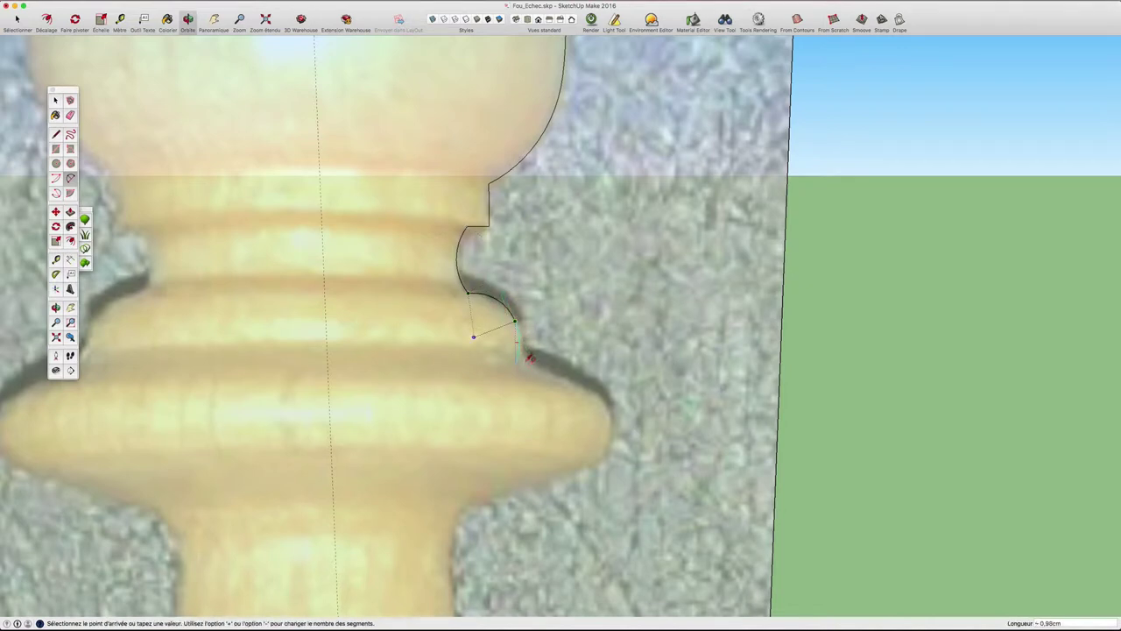
{"action": "key", "text": "Escape"}
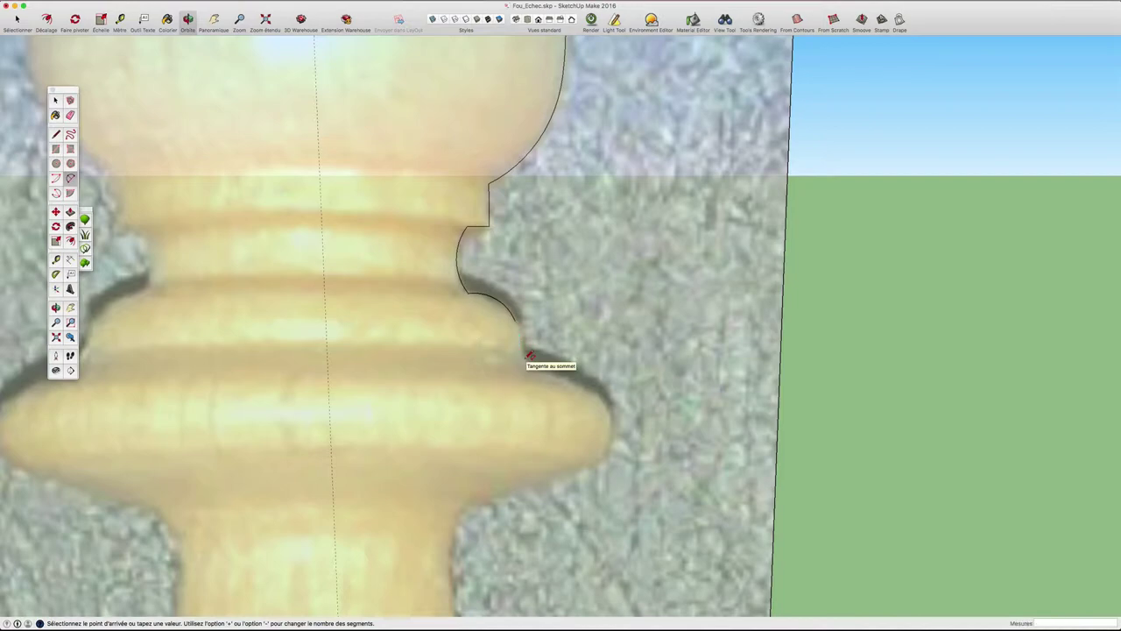
- Trace an arc around the wide collar's rim from the outline's end
{"action": "key", "text": "l"}
{"action": "left_click", "coordinate": [517, 321]}
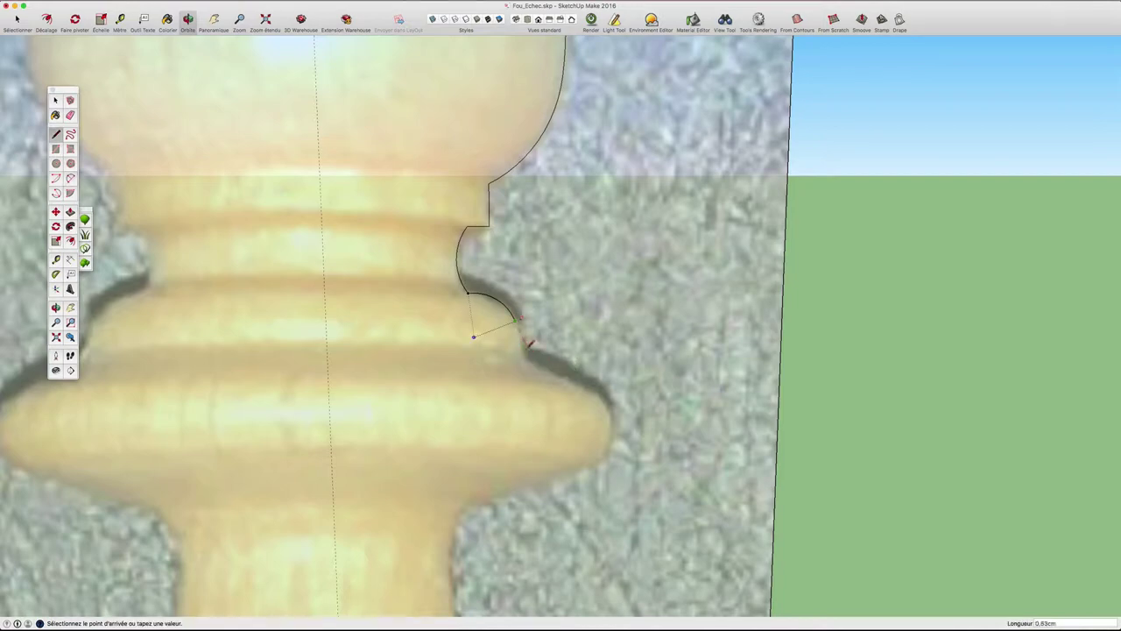
{"action": "scroll", "coordinate": [530, 357], "scroll_direction": "up", "scroll_amount": 4}
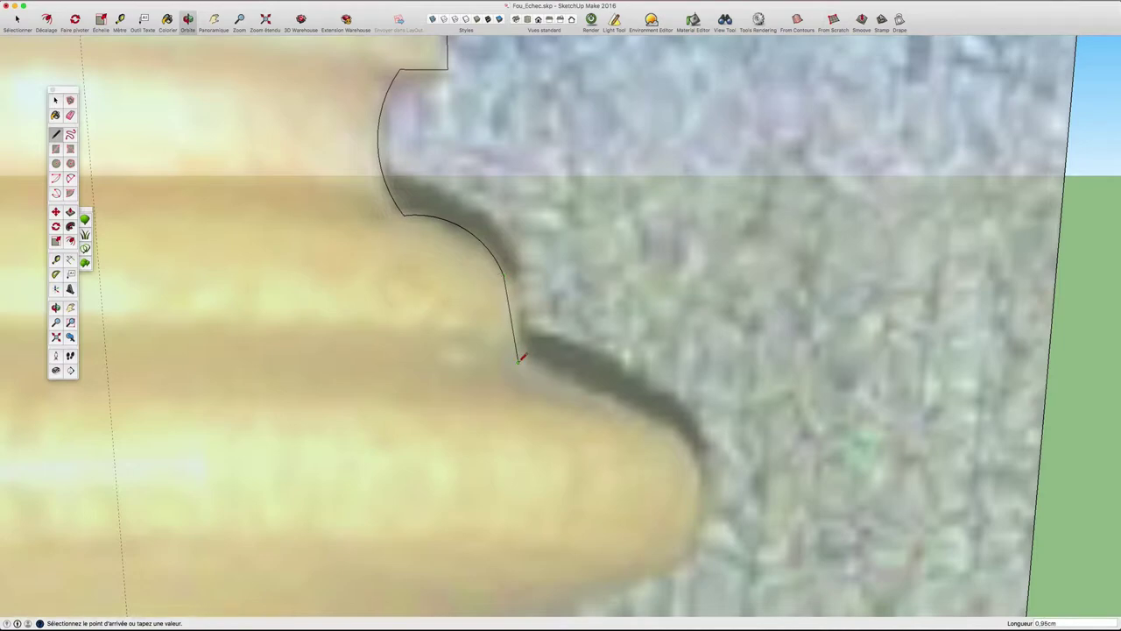
{"action": "scroll", "coordinate": [520, 357], "scroll_direction": "down", "scroll_amount": 3}
{"action": "scroll", "coordinate": [520, 357], "scroll_direction": "down", "scroll_amount": 3}
{"action": "key", "text": "a"}
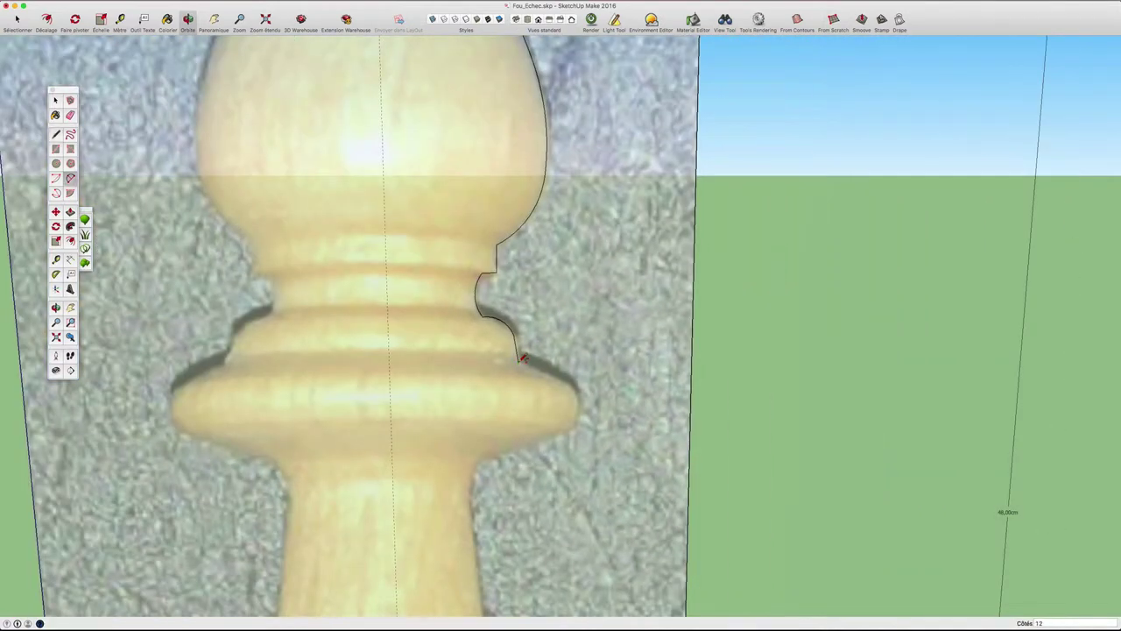
{"action": "left_click", "coordinate": [519, 360]}
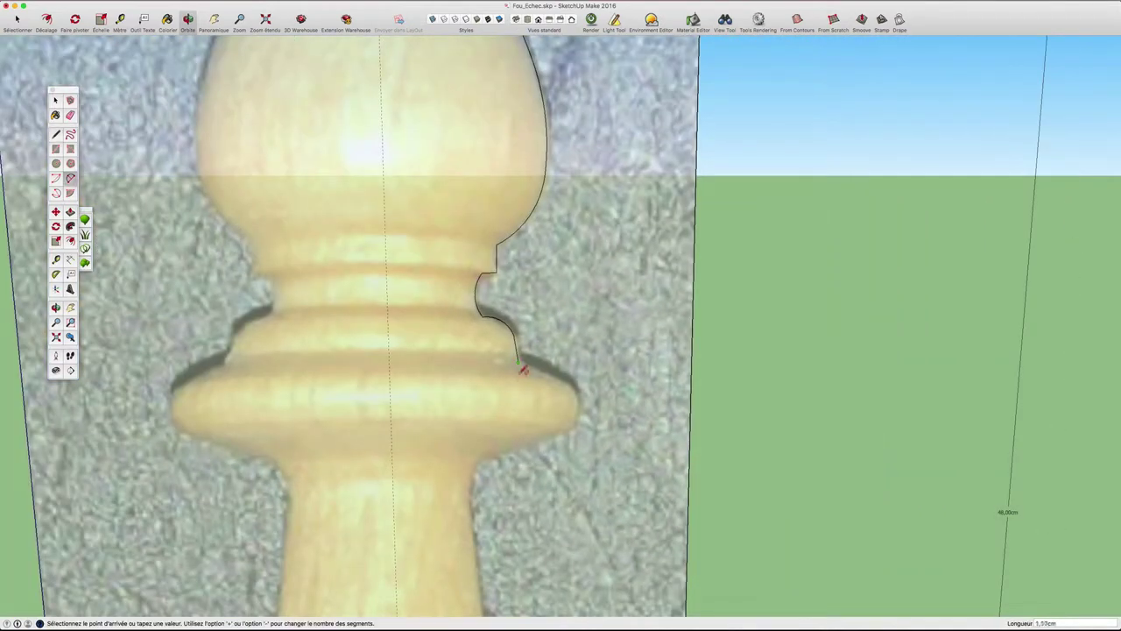
{"action": "left_click", "coordinate": [524, 444]}
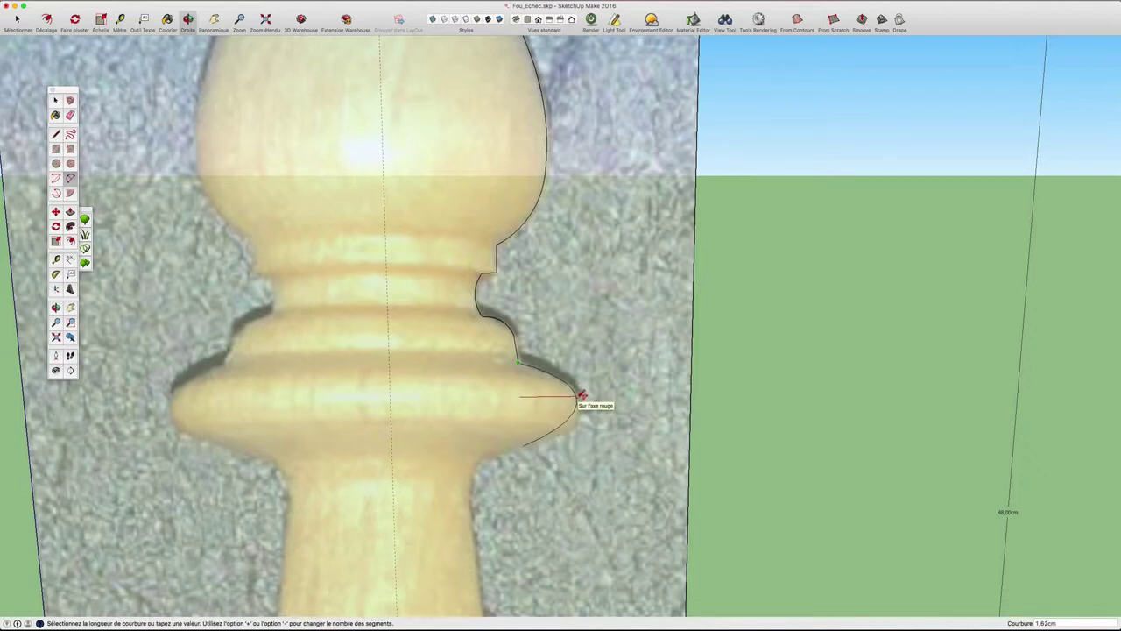
{"action": "left_click", "coordinate": [580, 395]}
{"action": "scroll", "coordinate": [574, 408], "scroll_direction": "down", "scroll_amount": 3}
{"action": "scroll", "coordinate": [565, 430], "scroll_direction": "down", "scroll_amount": 3}
{"action": "scroll", "coordinate": [561, 433], "scroll_direction": "down", "scroll_amount": 2}
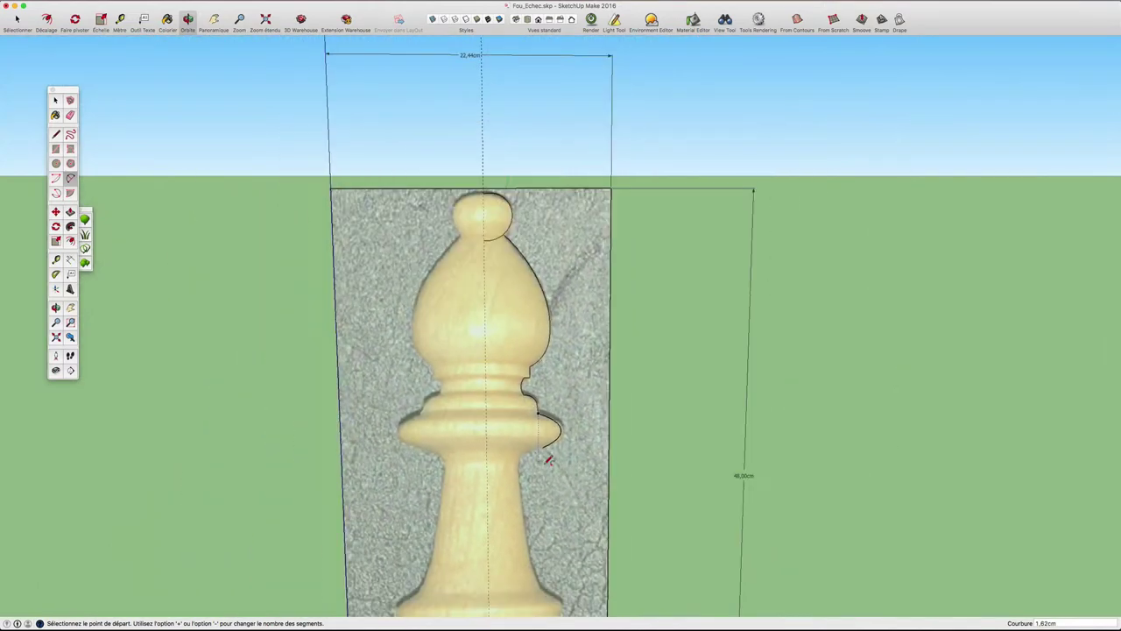
{"action": "scroll", "coordinate": [558, 438], "scroll_direction": "up", "scroll_amount": 8}
{"action": "scroll", "coordinate": [558, 438], "scroll_direction": "up", "scroll_amount": 3}
{"action": "scroll", "coordinate": [543, 430], "scroll_direction": "down", "scroll_amount": 3}
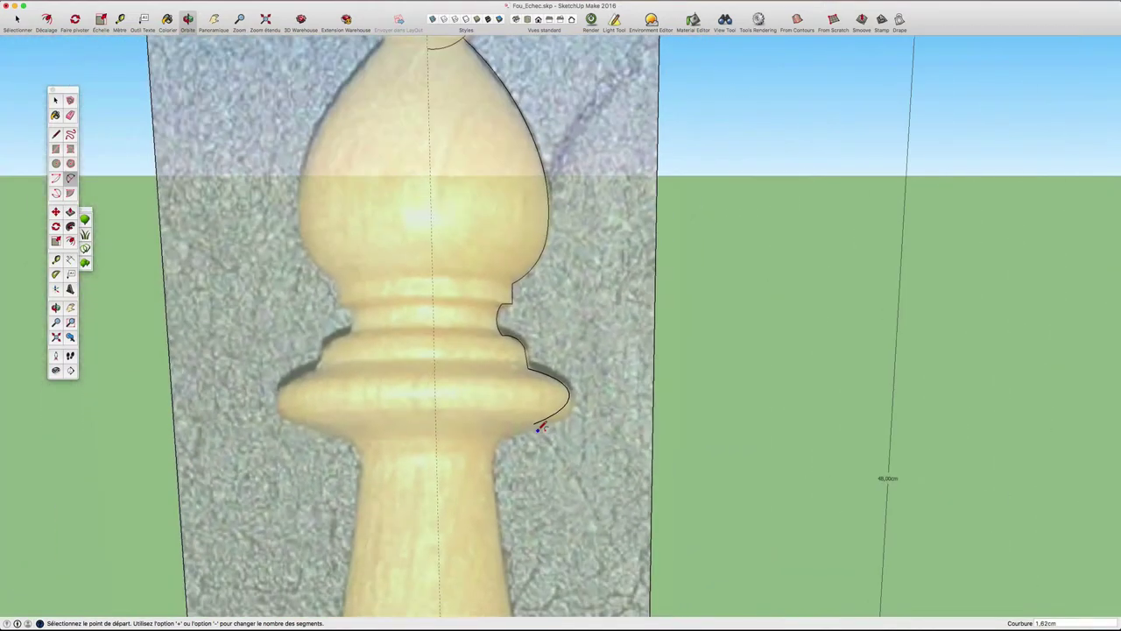
- Run a horizontal line to the central axis, then up the axis to the ball's top
{"action": "key", "text": "l"}
{"action": "left_click", "coordinate": [533, 425]}
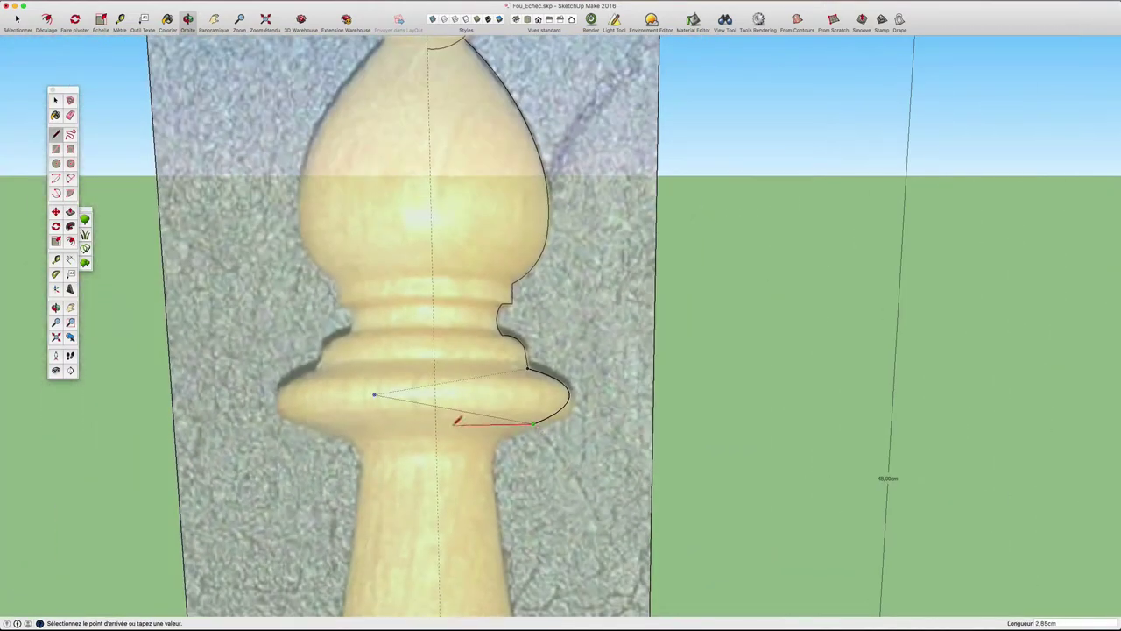
{"action": "left_click", "coordinate": [437, 424]}
{"action": "scroll", "coordinate": [437, 424], "scroll_direction": "down", "scroll_amount": 2}
{"action": "scroll", "coordinate": [438, 424], "scroll_direction": "down", "scroll_amount": 1}
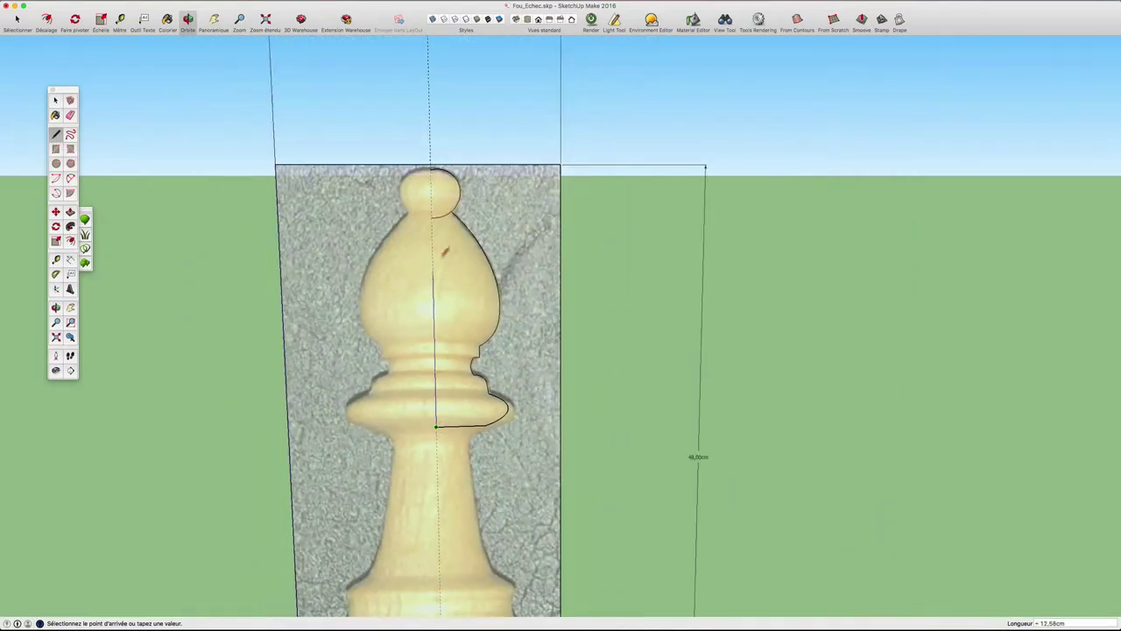
{"action": "left_click", "coordinate": [432, 218]}
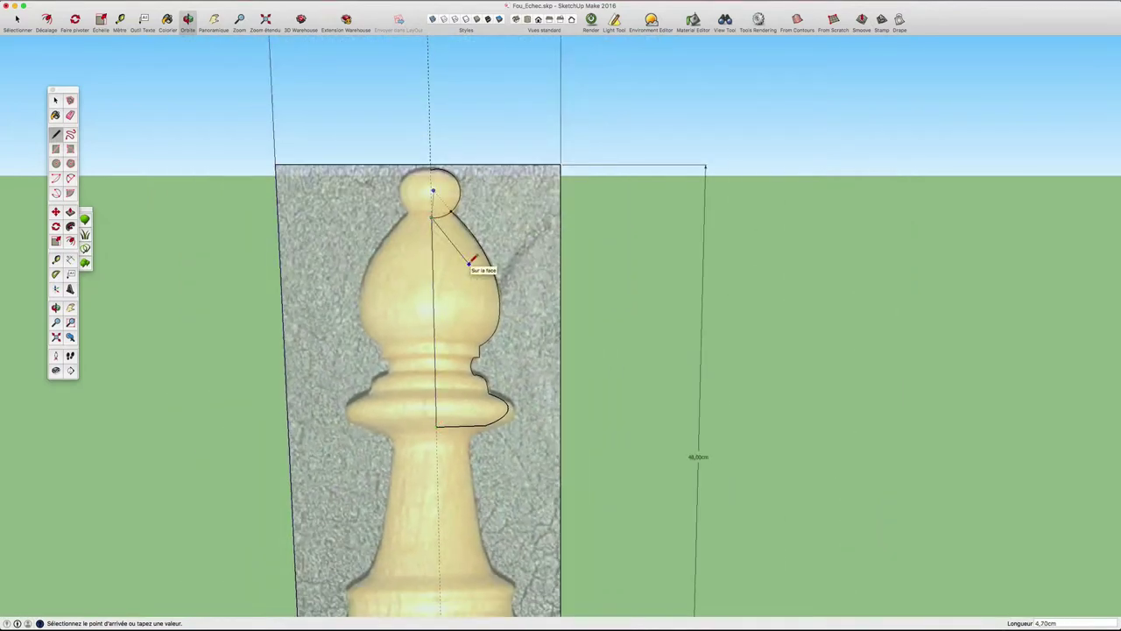
- Orbit to inspect the traced outline and drawing plane at an angle
{"action": "key", "text": "space"}
{"action": "scroll", "coordinate": [459, 247], "scroll_direction": "up", "scroll_amount": 1}
{"action": "scroll", "coordinate": [459, 247], "scroll_direction": "up", "scroll_amount": 2}
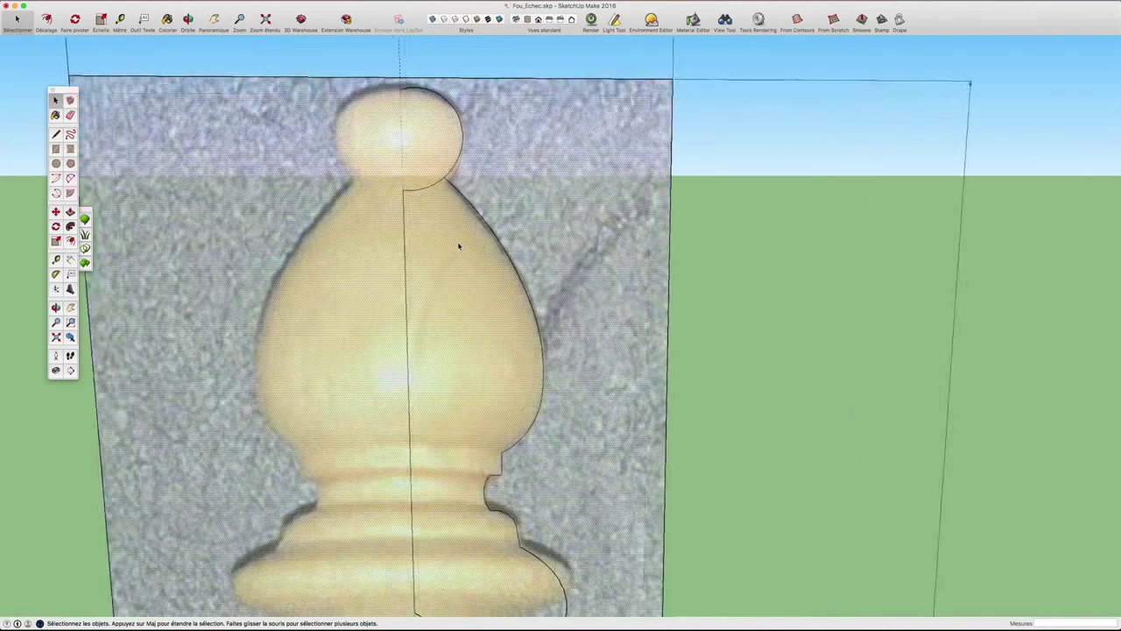
{"action": "scroll", "coordinate": [458, 246], "scroll_direction": "up", "scroll_amount": 1}
{"action": "scroll", "coordinate": [458, 246], "scroll_direction": "down", "scroll_amount": 1}
{"action": "scroll", "coordinate": [458, 247], "scroll_direction": "down", "scroll_amount": 1}
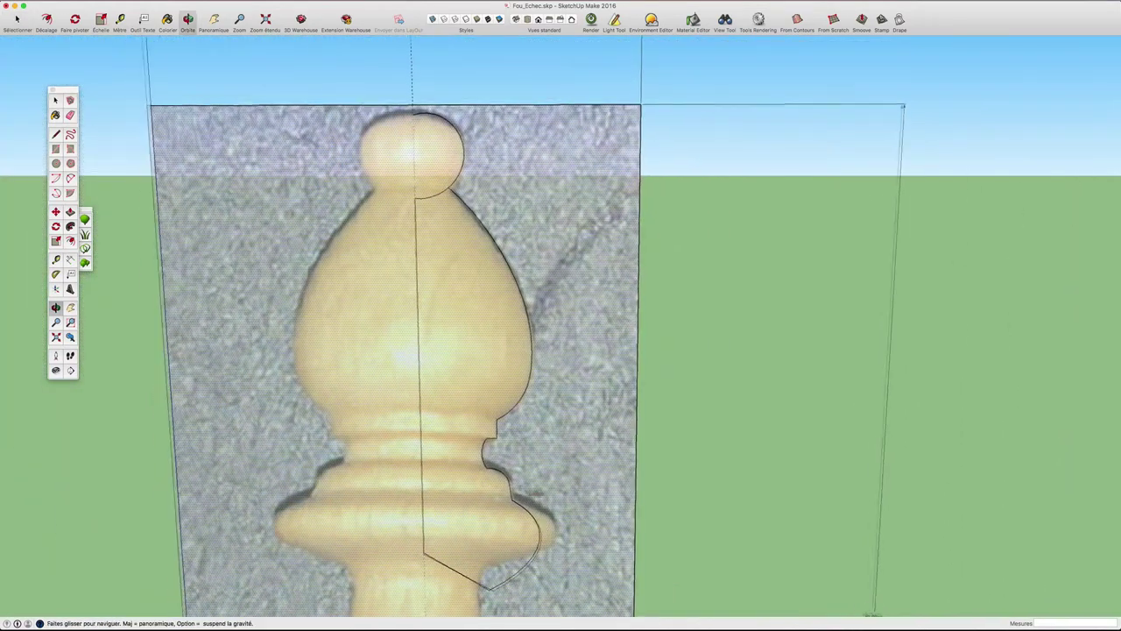
{"action": "mouse_move", "coordinate": [458, 246]}
{"action": "middle_mouse_down"}
{"action": "mouse_move", "coordinate": [430, 523]}
{"action": "mouse_move", "coordinate": [621, 465]}
{"action": "mouse_move", "coordinate": [535, 465]}
{"action": "mouse_move", "coordinate": [467, 518]}
{"action": "mouse_move", "coordinate": [581, 482]}
{"action": "mouse_move", "coordinate": [453, 508]}
{"action": "mouse_move", "coordinate": [415, 476]}
{"action": "mouse_move", "coordinate": [791, 379]}
{"action": "mouse_move", "coordinate": [671, 429]}
{"action": "middle_mouse_up"}
- Erase the stray arc sticking off the plane and face the bishop image again
{"action": "key", "text": "e"}
{"action": "left_click", "coordinate": [427, 469]}
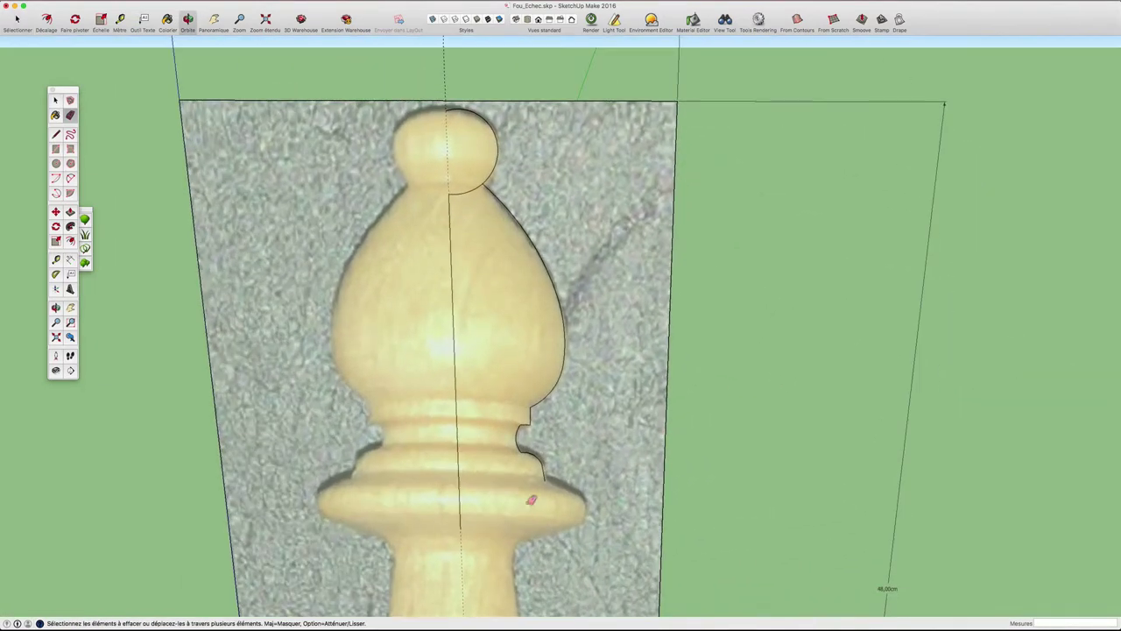
{"action": "scroll", "coordinate": [504, 325], "scroll_direction": "up", "scroll_amount": 5}
{"action": "middle_click_drag", "start_coordinate": [504, 324], "coordinate": [480, 316]}
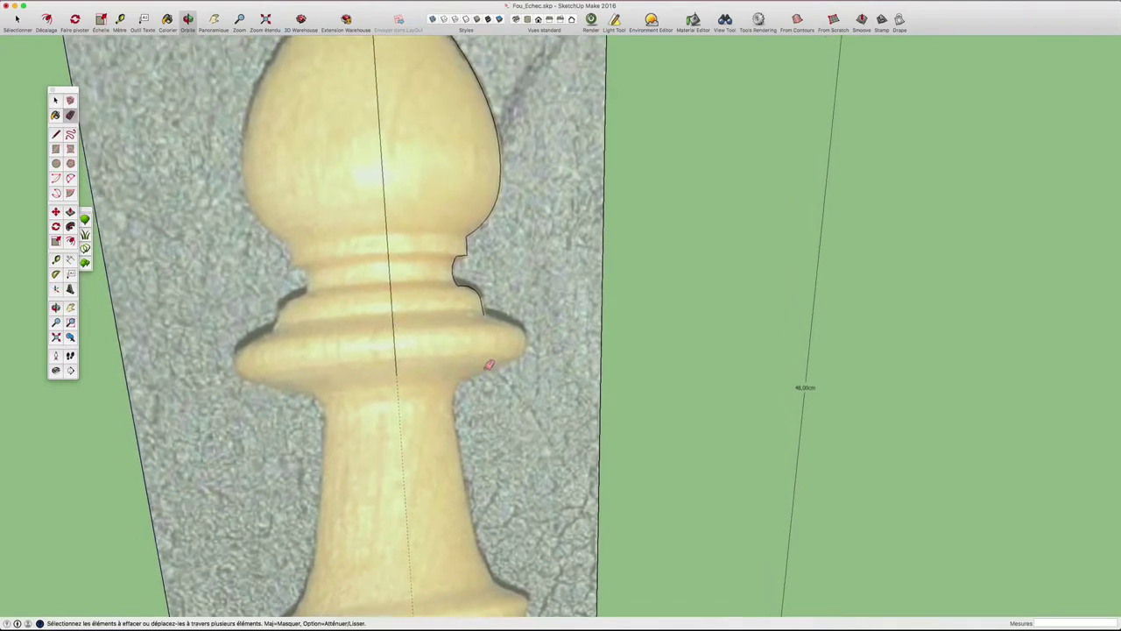
{"action": "scroll", "coordinate": [490, 358], "scroll_direction": "up", "scroll_amount": 2}
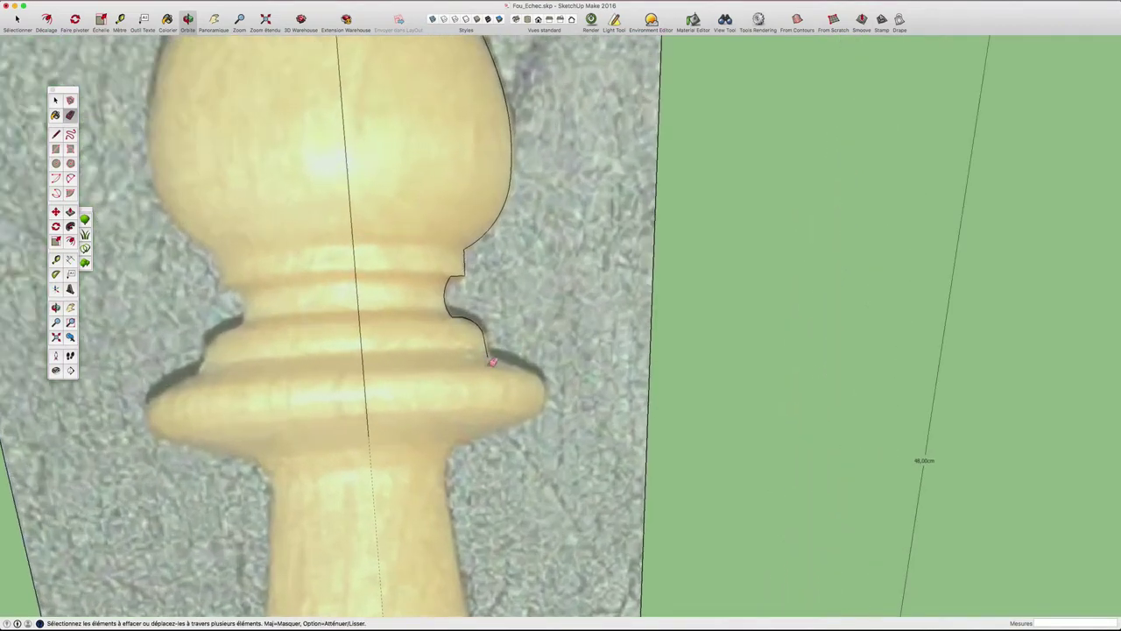
- Redraw an arc along the collar top from the outline's loose end
{"action": "key", "text": "a"}
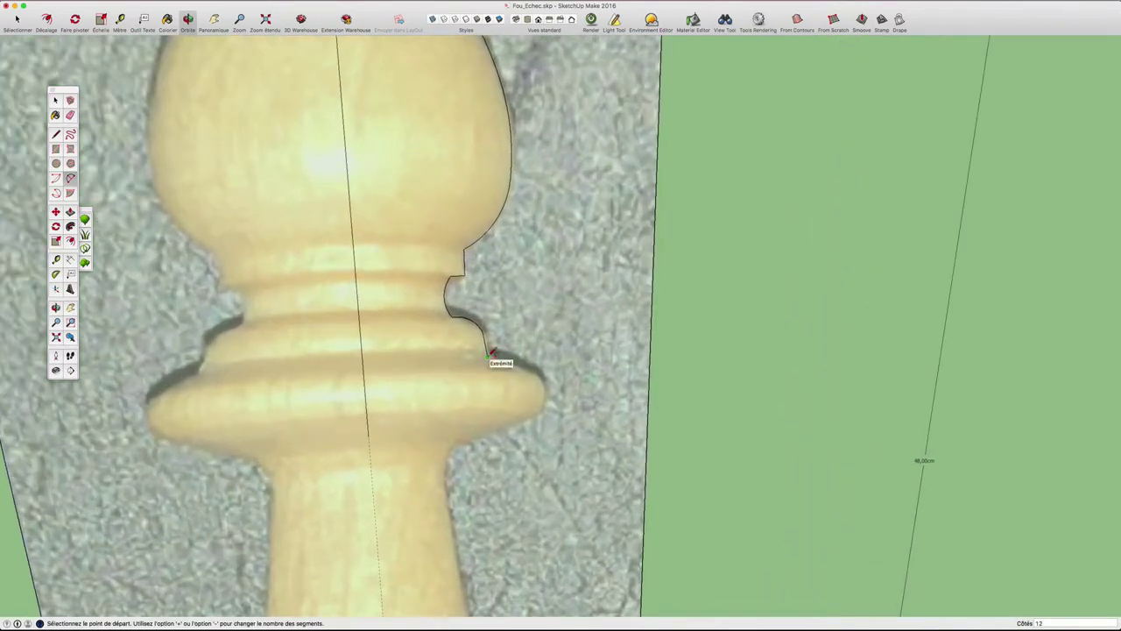
{"action": "left_click", "coordinate": [487, 357]}
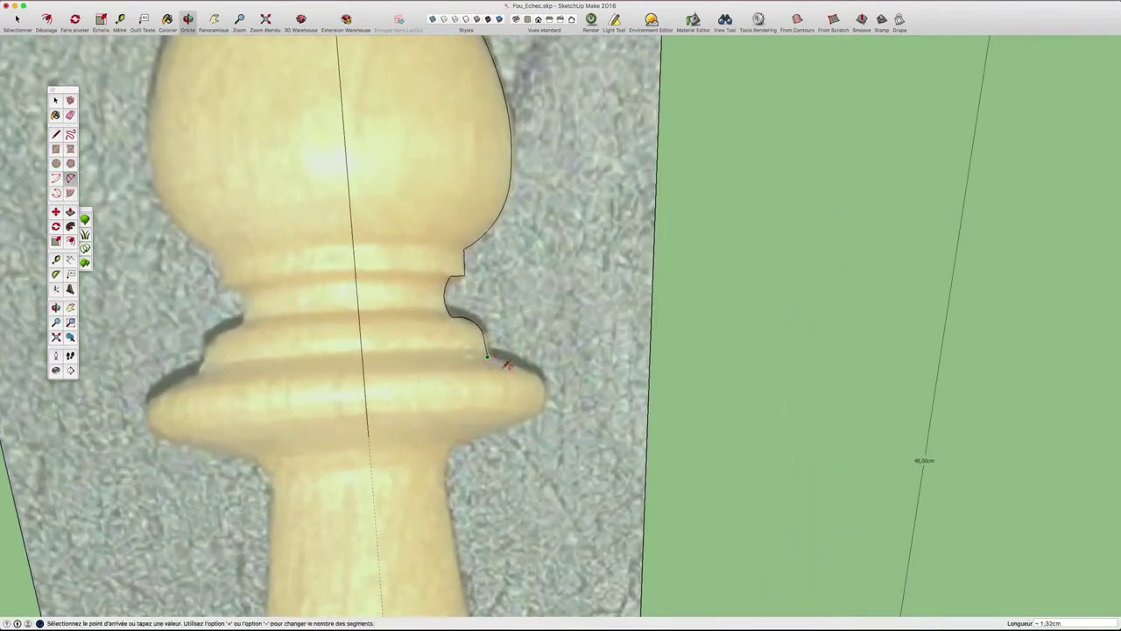
{"action": "left_click", "coordinate": [544, 396]}
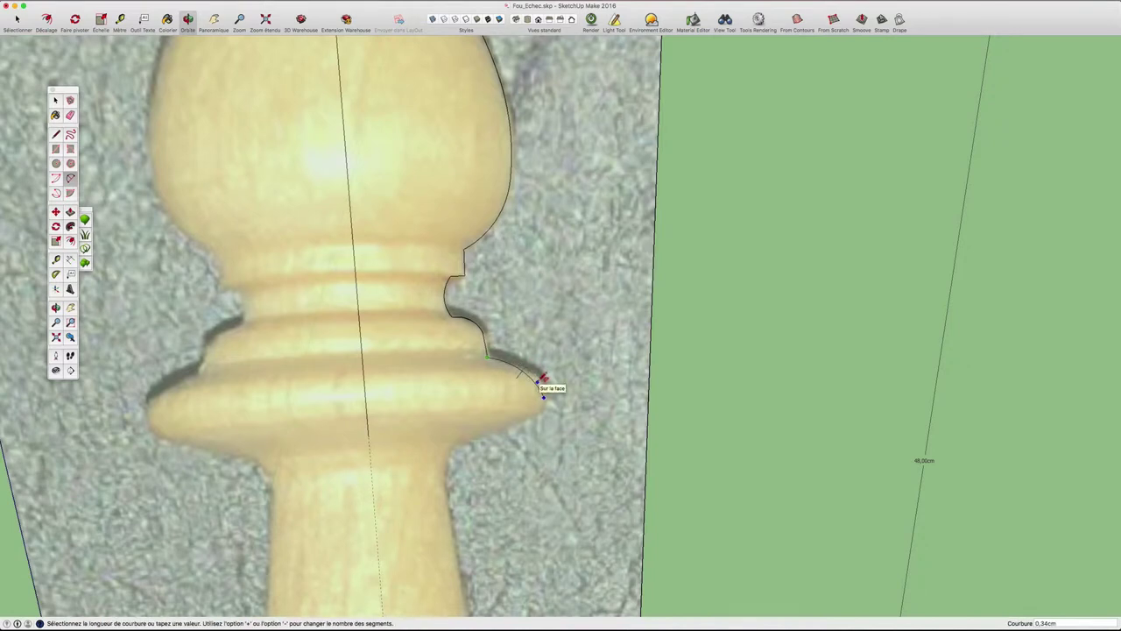
{"action": "left_click", "coordinate": [543, 385]}
{"action": "scroll", "coordinate": [517, 372], "scroll_direction": "up", "scroll_amount": 2}
{"action": "scroll", "coordinate": [500, 360], "scroll_direction": "up", "scroll_amount": 3}
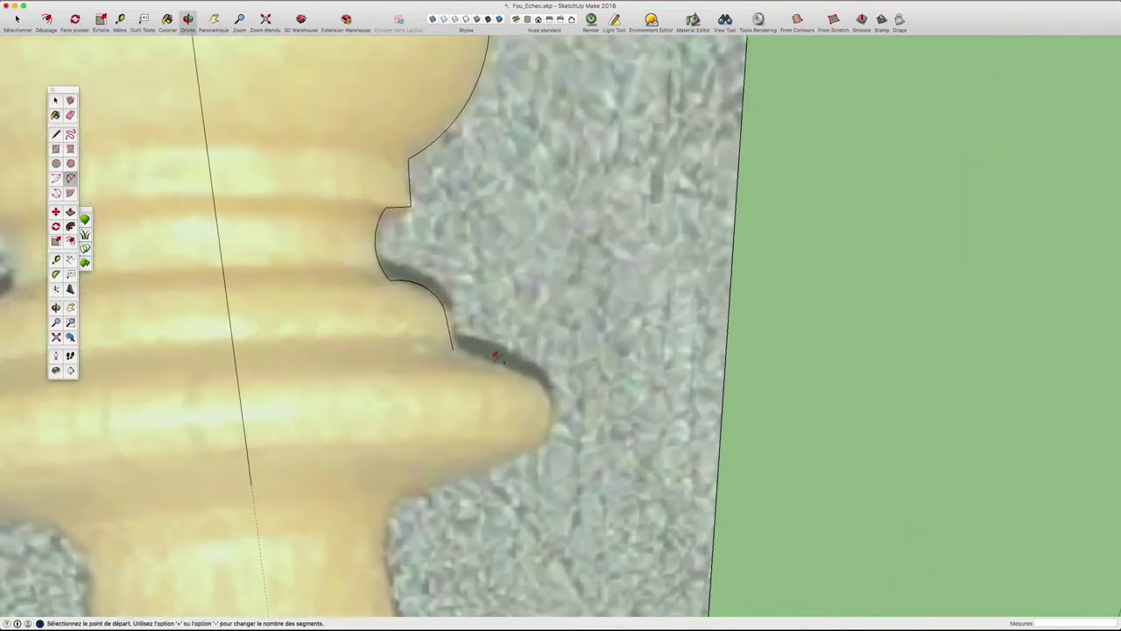
{"action": "key", "text": "l"}
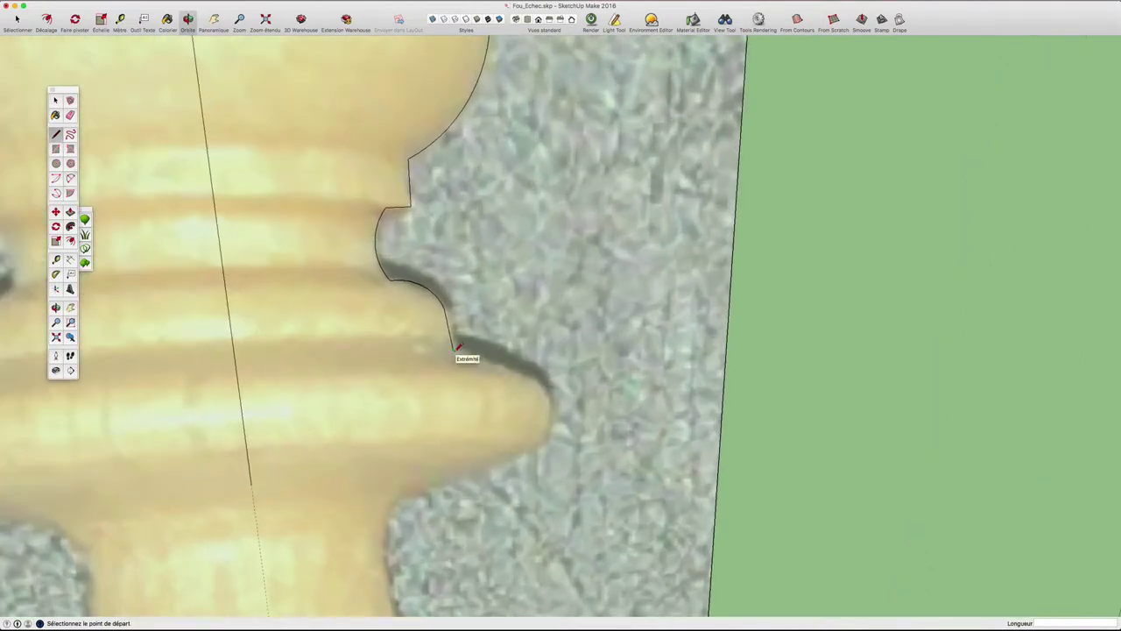
{"action": "left_click", "coordinate": [453, 350]}
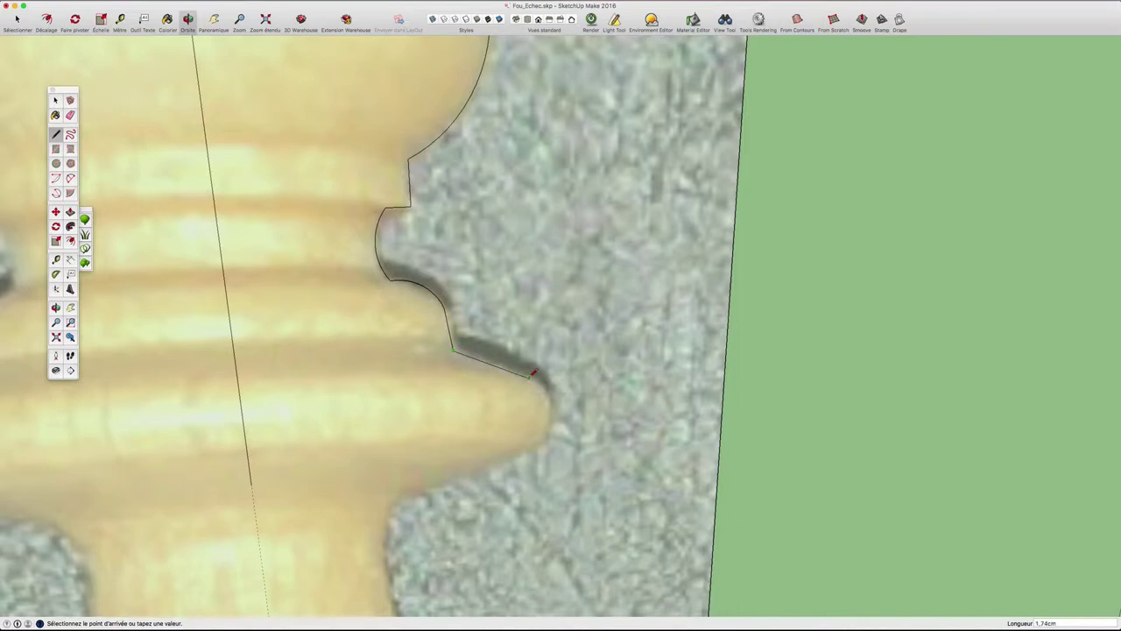
- Trace two arcs around the collar's edge and along its underside
{"action": "key", "text": "a"}
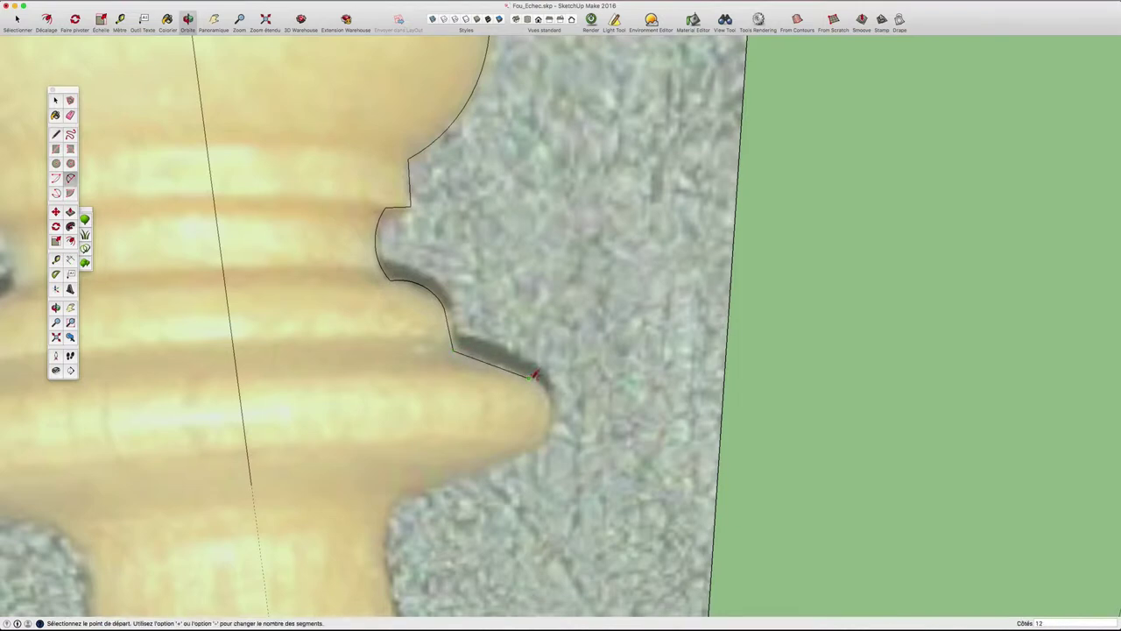
{"action": "left_click", "coordinate": [529, 377]}
{"action": "left_click", "coordinate": [530, 449]}
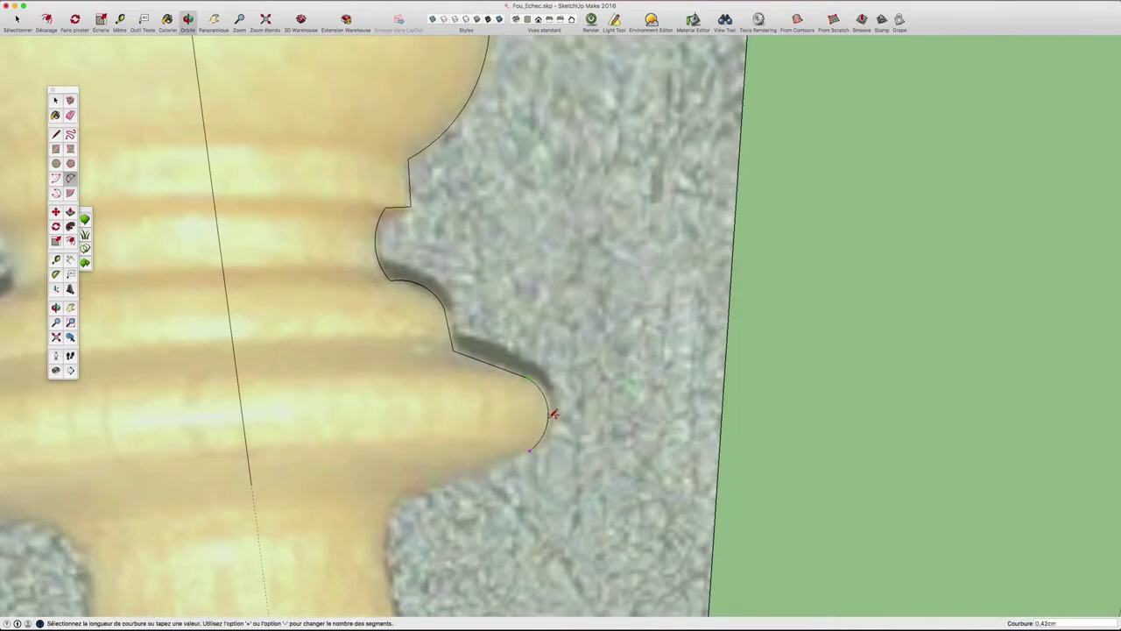
{"action": "left_click", "coordinate": [549, 415]}
{"action": "left_click", "coordinate": [529, 449]}
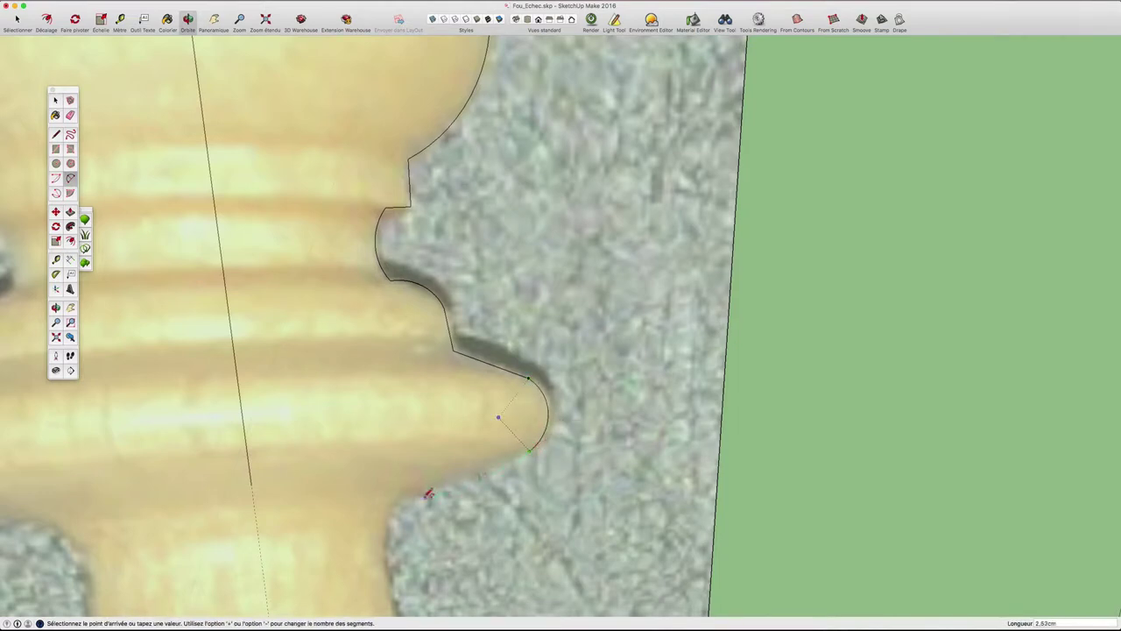
{"action": "left_click", "coordinate": [400, 500]}
{"action": "left_click", "coordinate": [448, 480]}
- Close the outline with a straight line from the arc's end to the central axis
{"action": "key", "text": "l"}
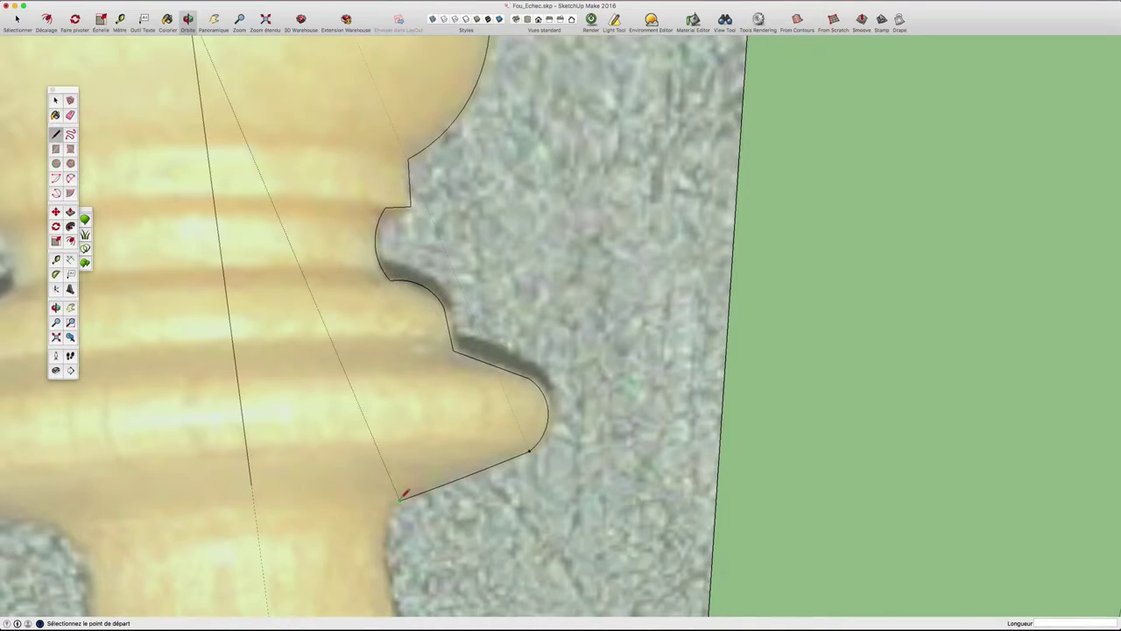
{"action": "left_click", "coordinate": [400, 499]}
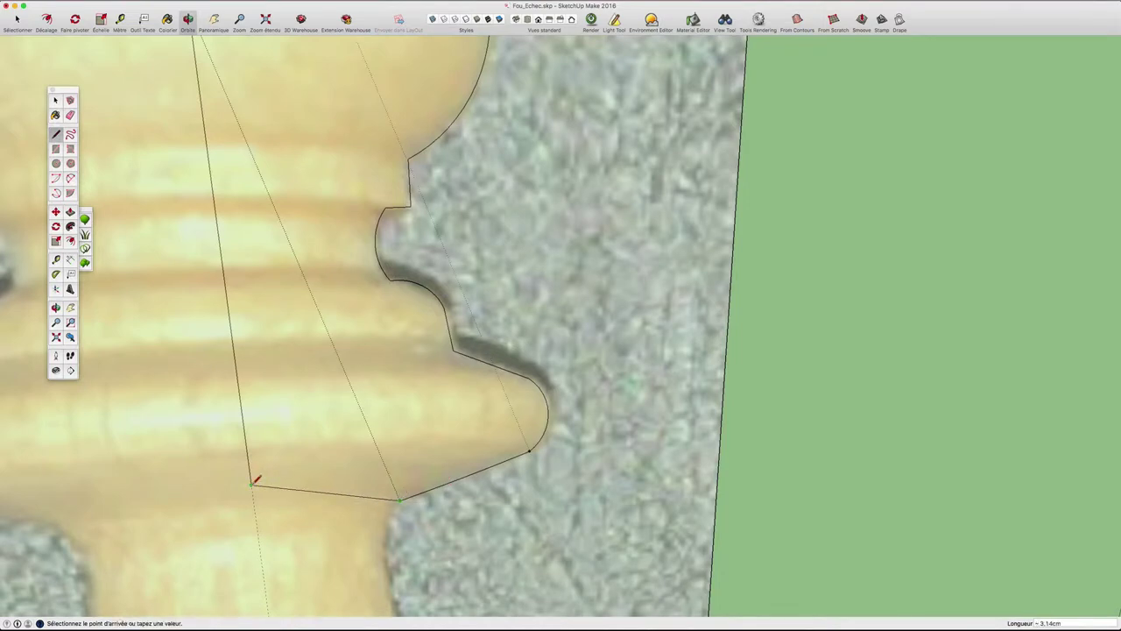
{"action": "left_click", "coordinate": [251, 485]}
{"action": "key", "text": "space"}
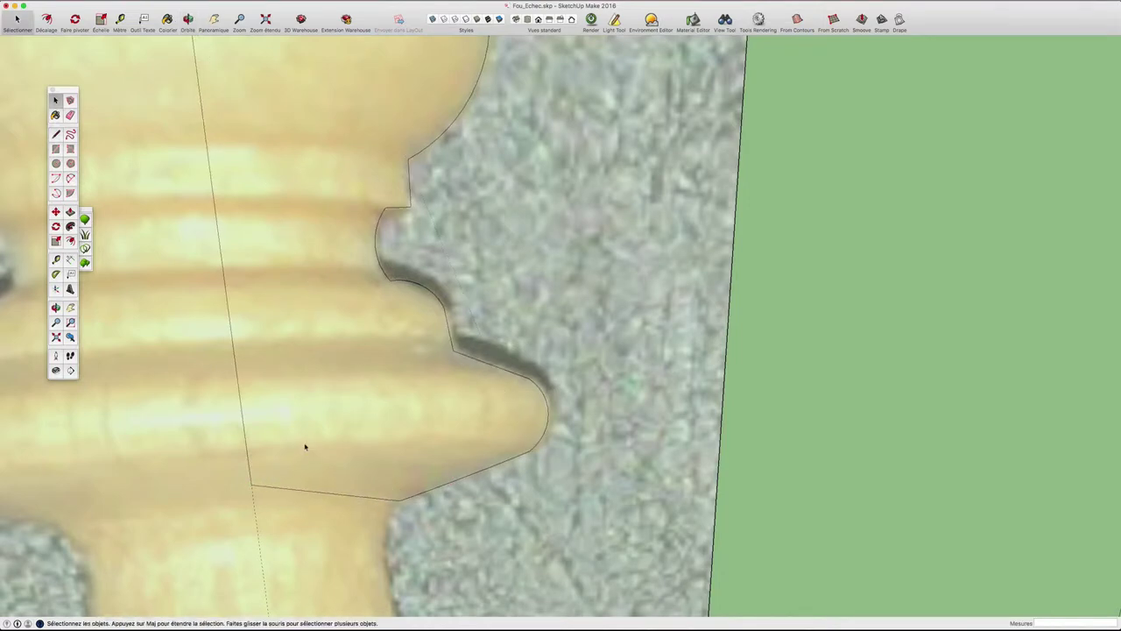
- Select the filled half-profile face to check it's closed, then orbit and pan down to the stem
{"action": "scroll", "coordinate": [311, 423], "scroll_direction": "down", "scroll_amount": 2}
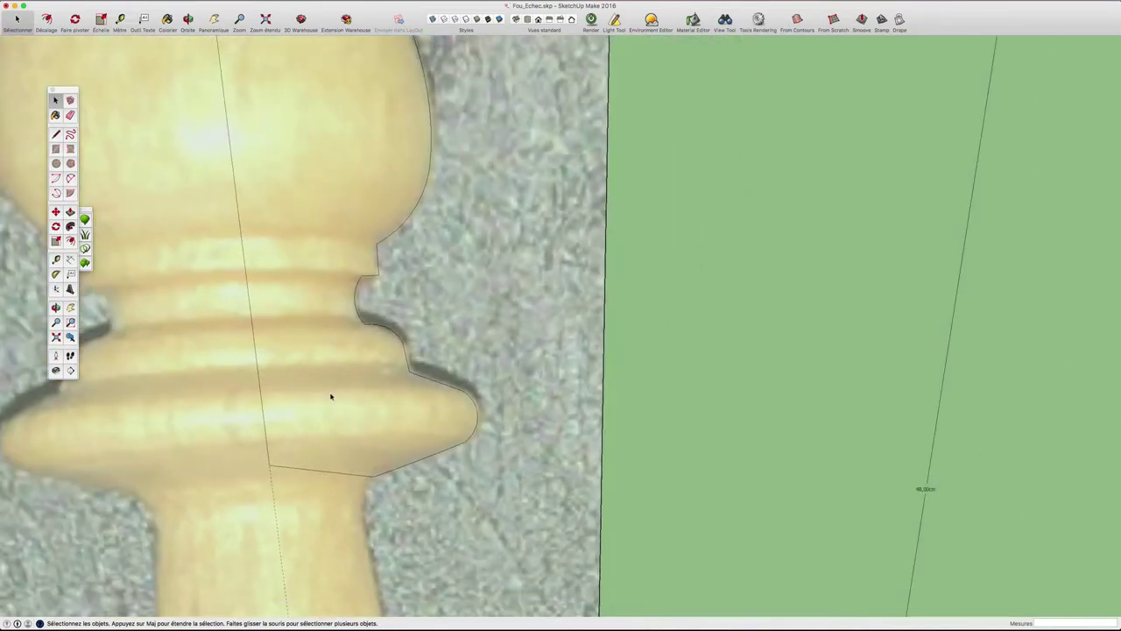
{"action": "middle_click_drag", "start_coordinate": [313, 356], "coordinate": [350, 462], "text": "shift"}
{"action": "scroll", "coordinate": [355, 447], "scroll_direction": "down", "scroll_amount": 1}
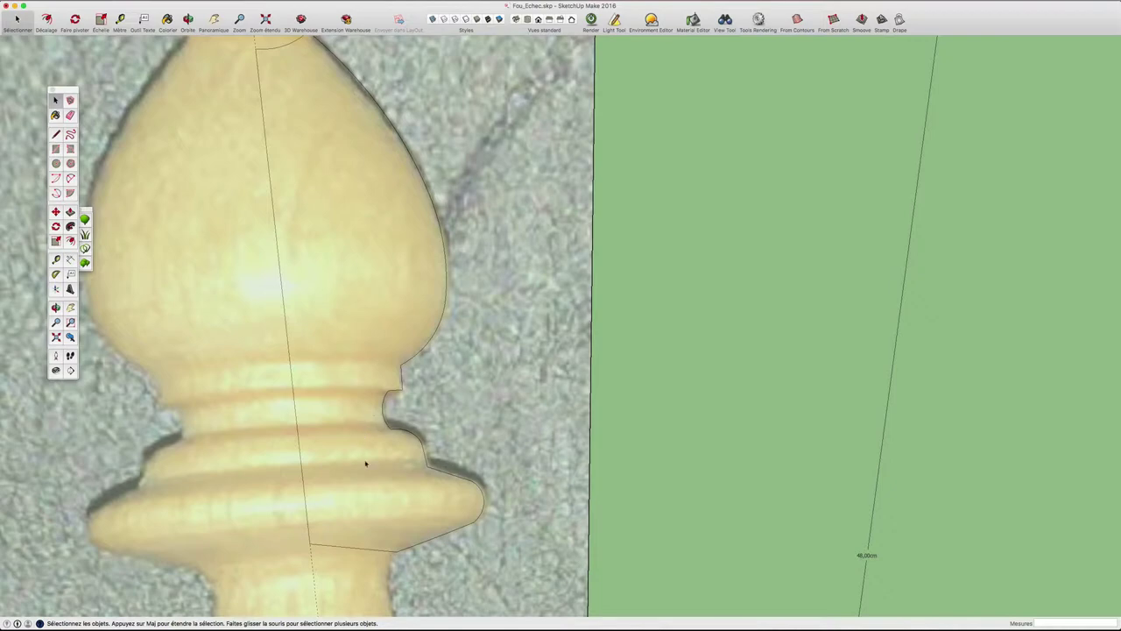
{"action": "scroll", "coordinate": [366, 464], "scroll_direction": "down", "scroll_amount": 1}
{"action": "scroll", "coordinate": [368, 453], "scroll_direction": "down", "scroll_amount": 1}
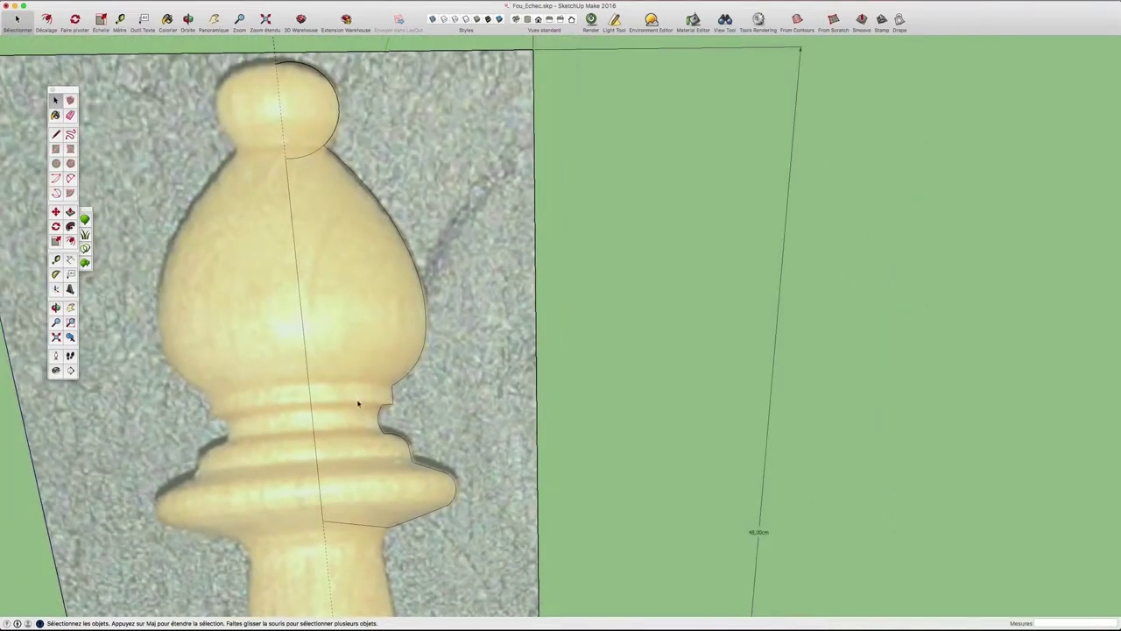
{"action": "left_click", "coordinate": [357, 396]}
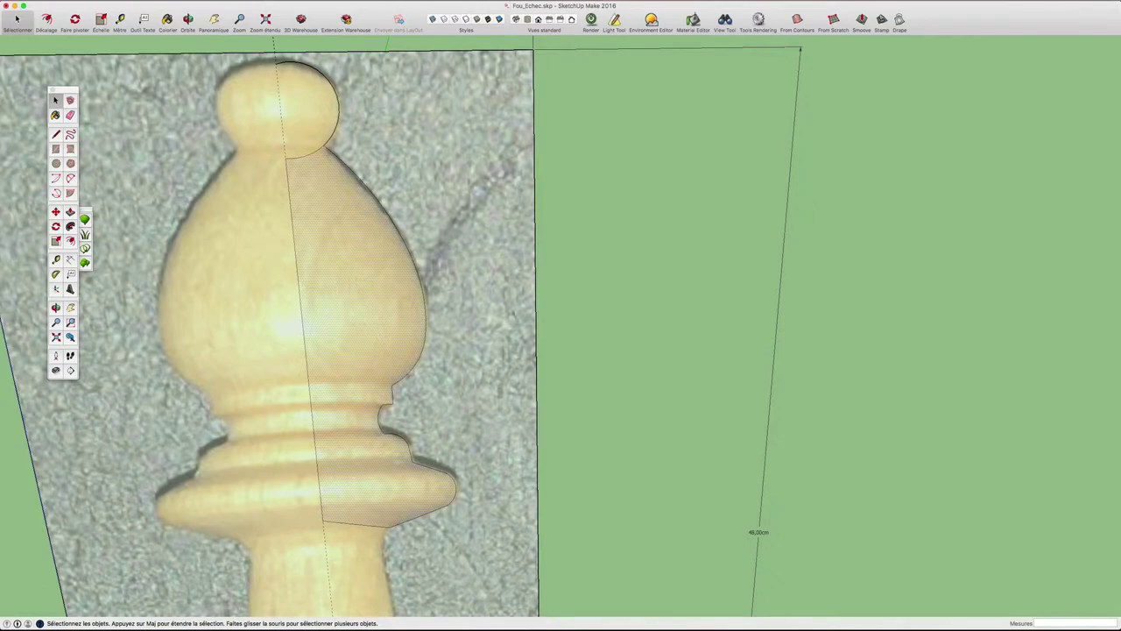
{"action": "mouse_move", "coordinate": [525, 368]}
{"action": "middle_mouse_down"}
{"action": "mouse_move", "coordinate": [613, 376]}
{"action": "mouse_move", "coordinate": [230, 365]}
{"action": "mouse_move", "coordinate": [644, 357]}
{"action": "mouse_move", "coordinate": [450, 438]}
{"action": "mouse_move", "coordinate": [625, 343]}
{"action": "middle_mouse_up"}
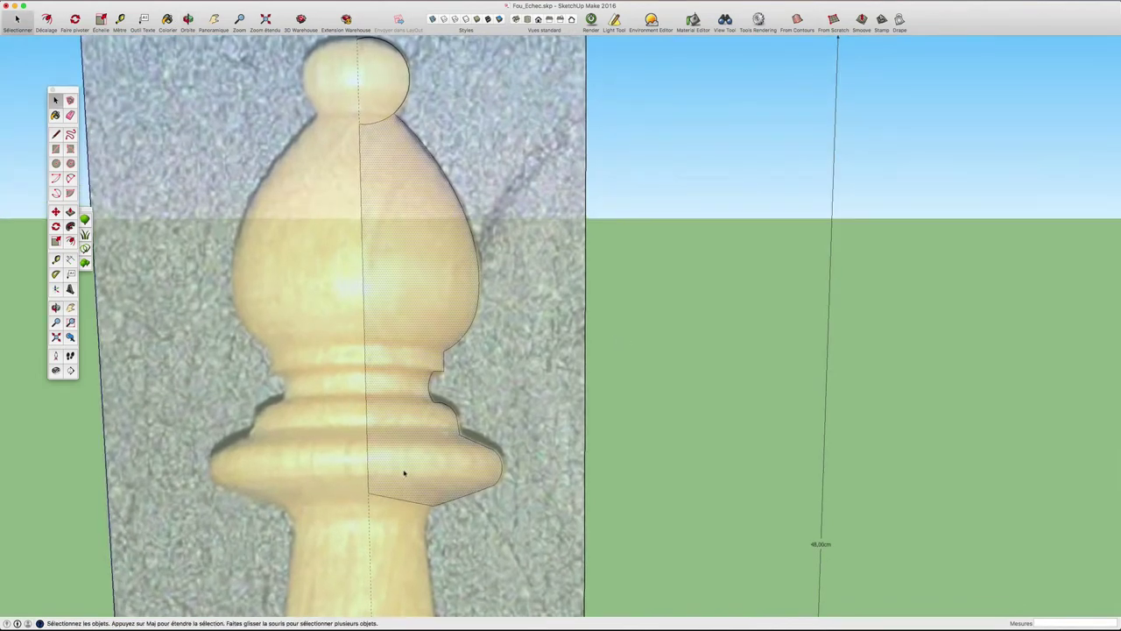
{"action": "mouse_move", "coordinate": [404, 473]}
{"action": "middle_mouse_down", "text": "shift"}
{"action": "mouse_move", "coordinate": [453, 306]}
{"action": "mouse_move", "coordinate": [393, 223]}
{"action": "mouse_move", "coordinate": [392, 191]}
{"action": "middle_mouse_up", "text": "shift"}
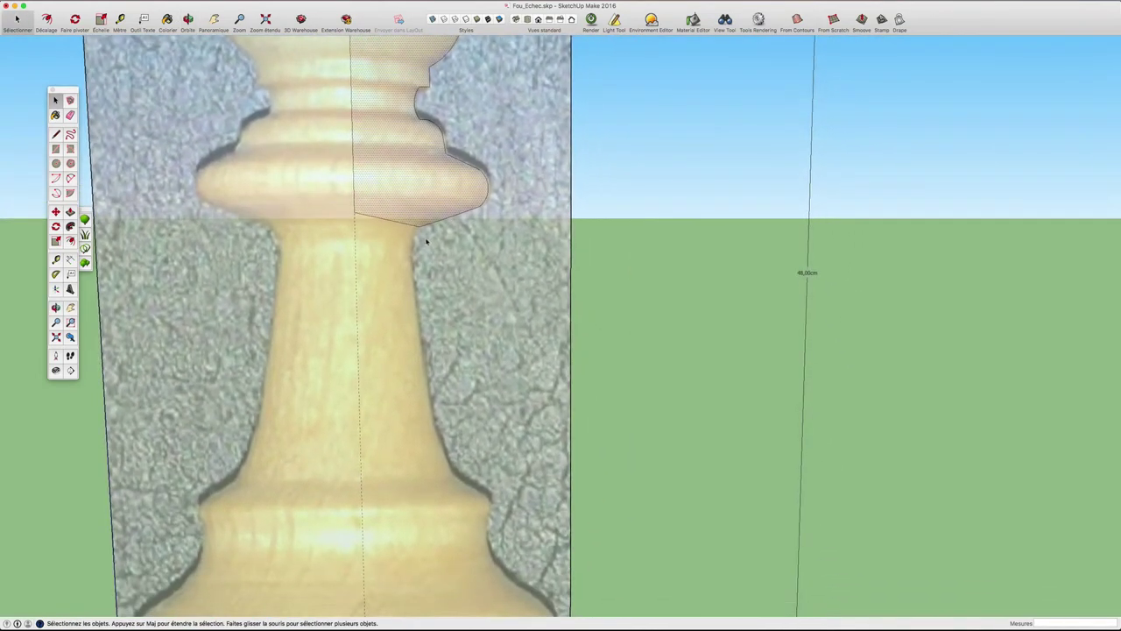
- Trace an arc from the collar's lower corner down the stem edge, retrying misplaced attempts
{"action": "key", "text": "a"}
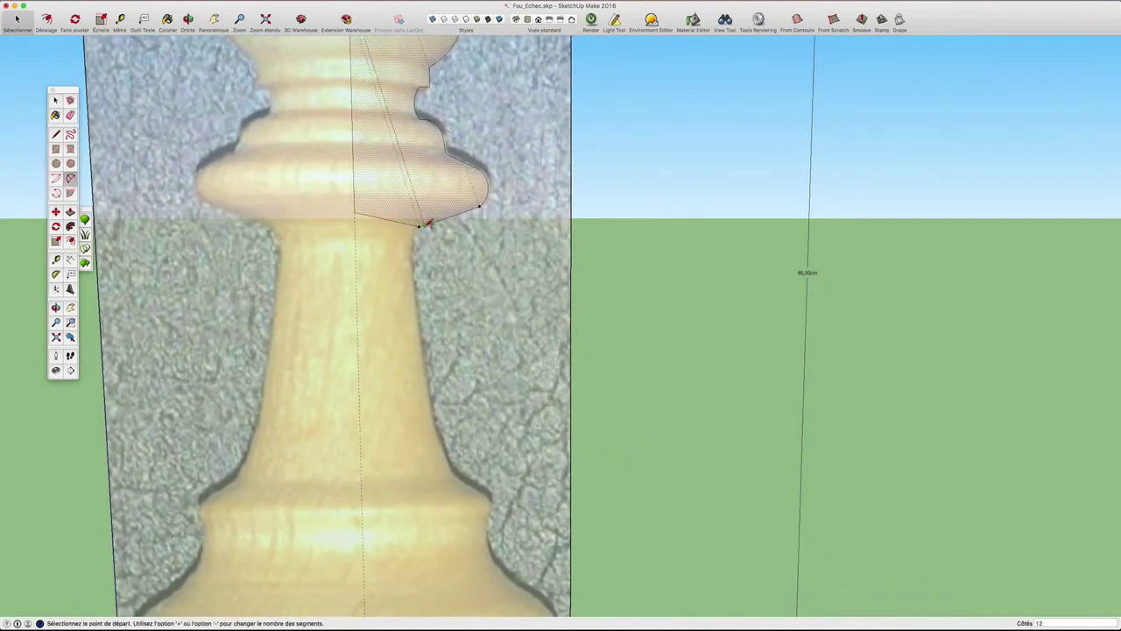
{"action": "left_click", "coordinate": [421, 225]}
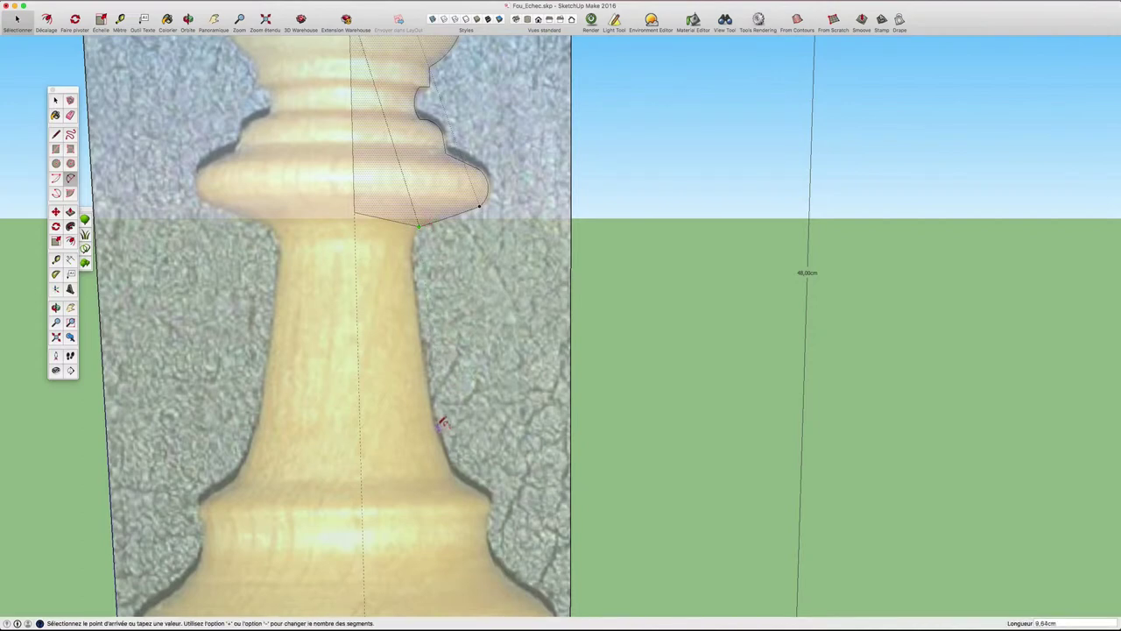
{"action": "left_click", "coordinate": [436, 424]}
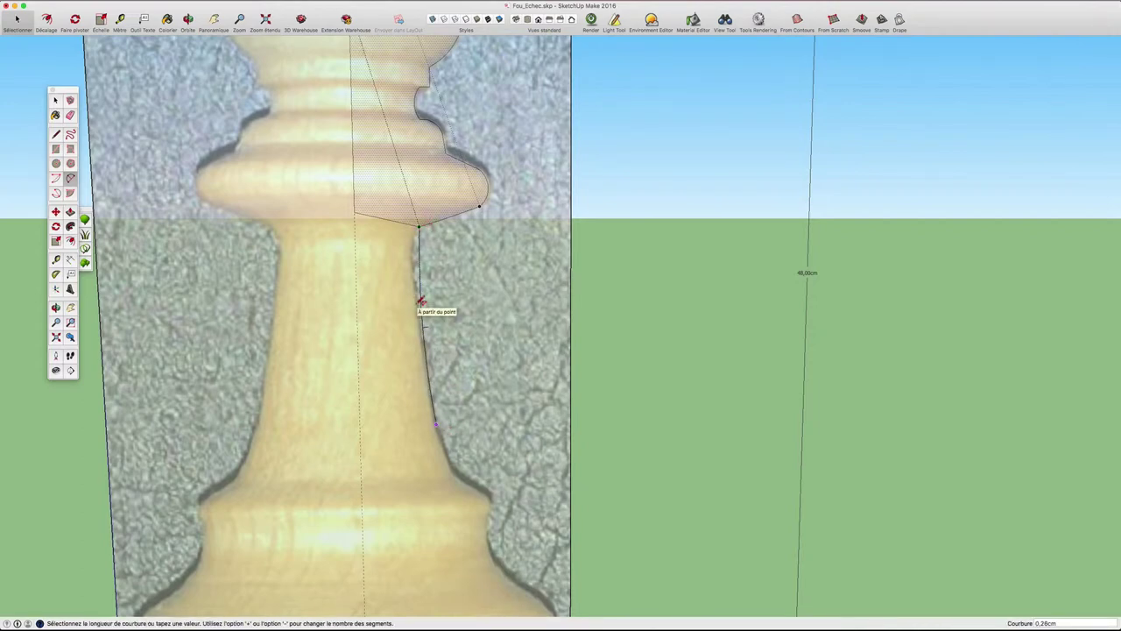
{"action": "key", "text": "Escape"}
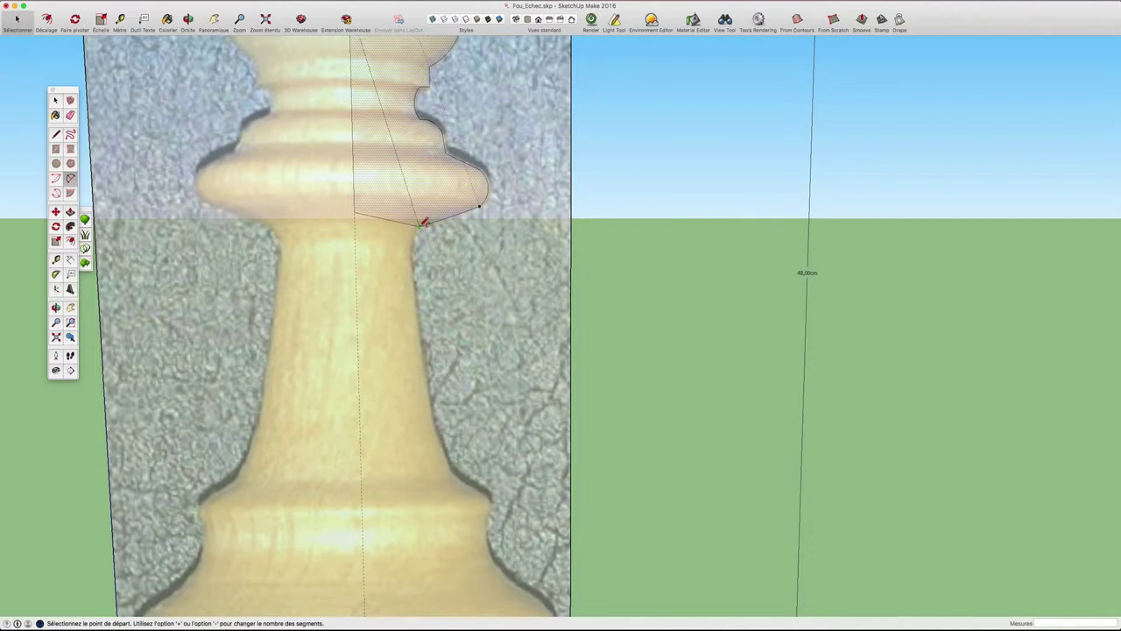
{"action": "left_click", "coordinate": [420, 226]}
{"action": "left_click", "coordinate": [423, 343]}
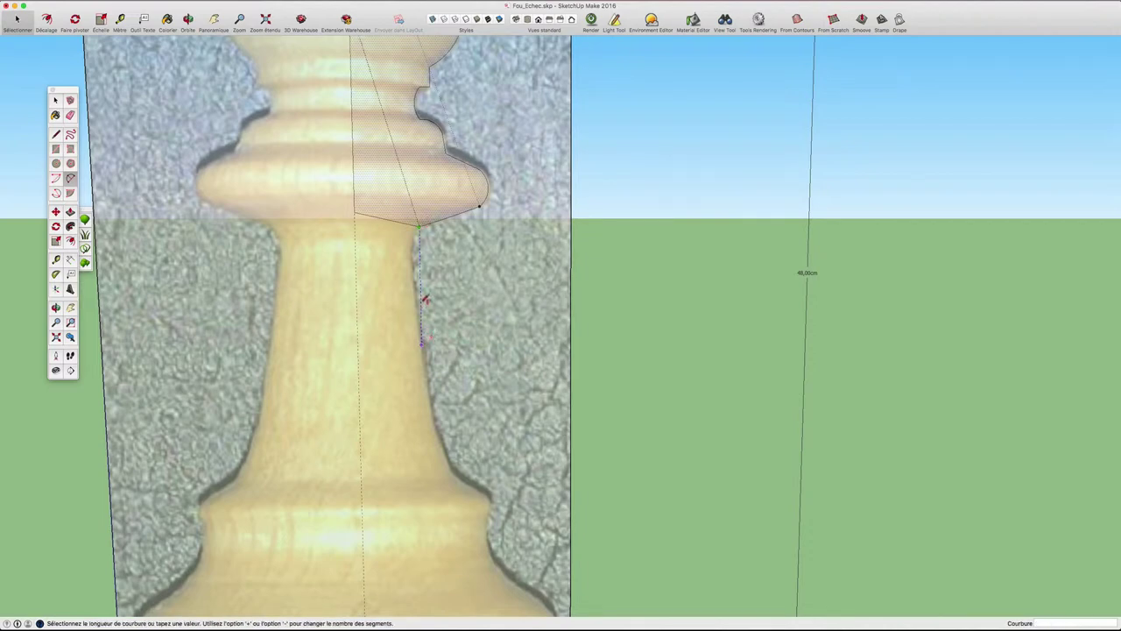
{"action": "scroll", "coordinate": [417, 258], "scroll_direction": "up", "scroll_amount": 2}
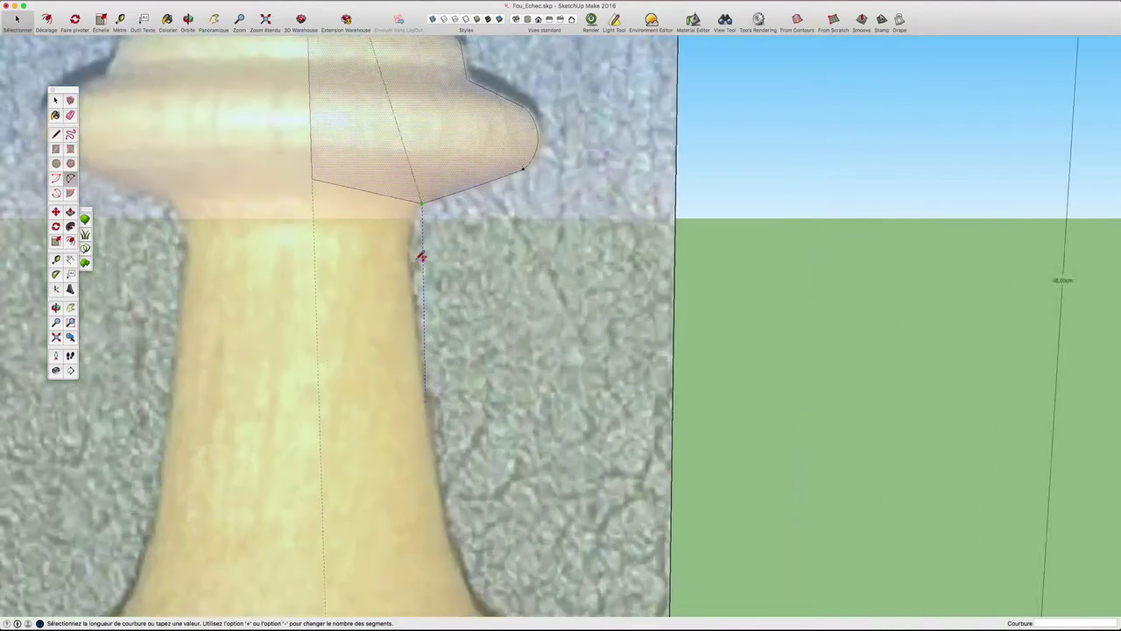
{"action": "scroll", "coordinate": [415, 256], "scroll_direction": "up", "scroll_amount": 1}
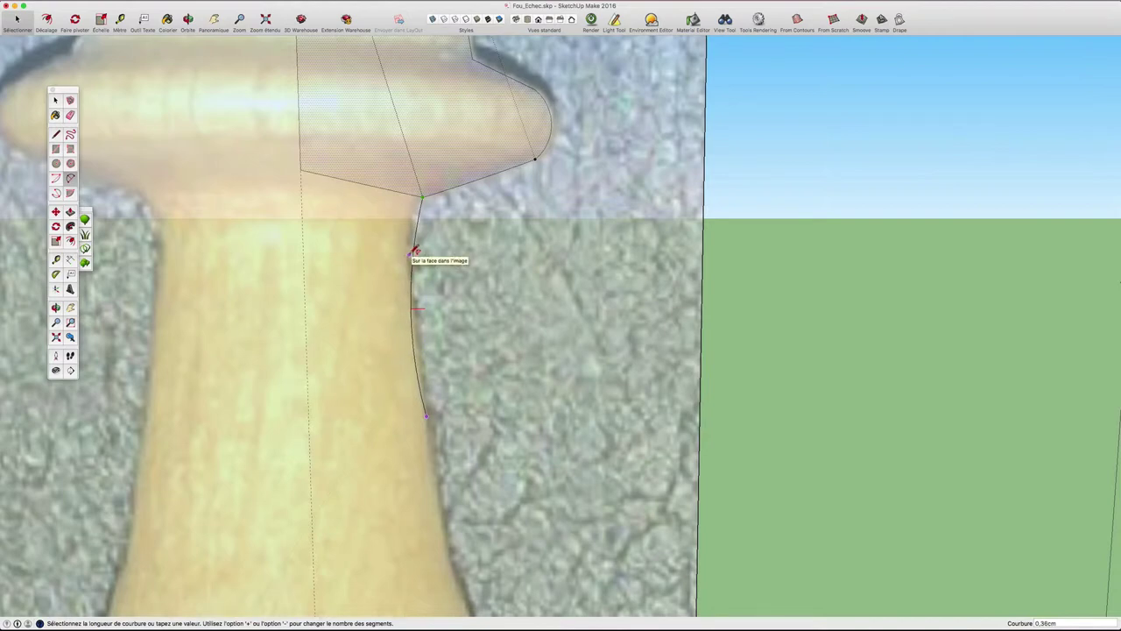
{"action": "key", "text": "Escape"}
{"action": "left_click", "coordinate": [421, 198]}
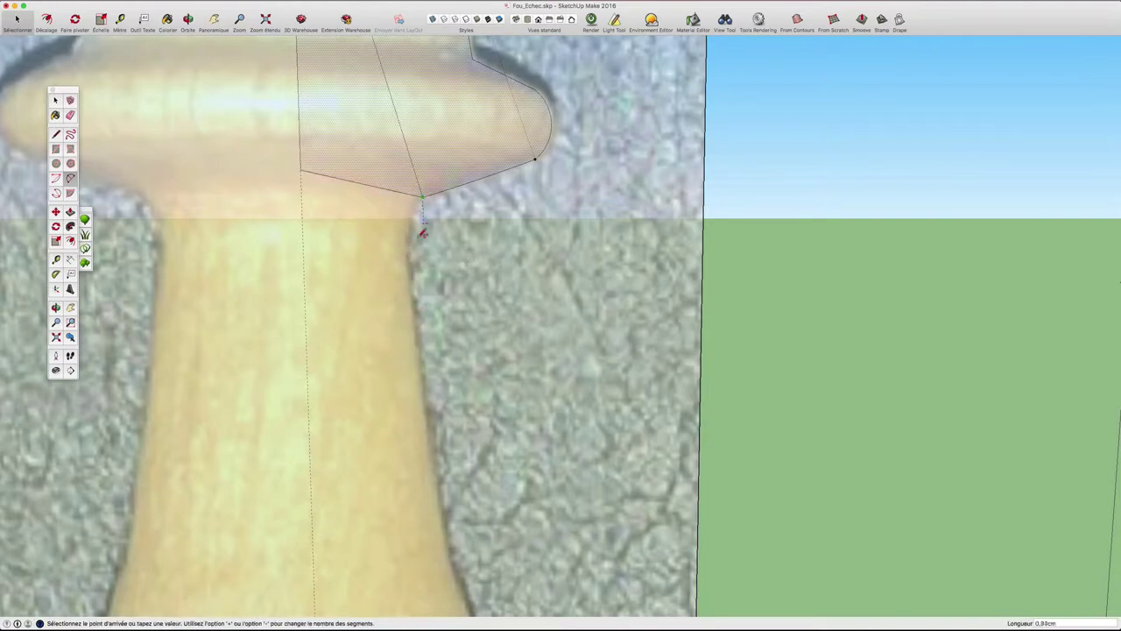
{"action": "left_click", "coordinate": [411, 293]}
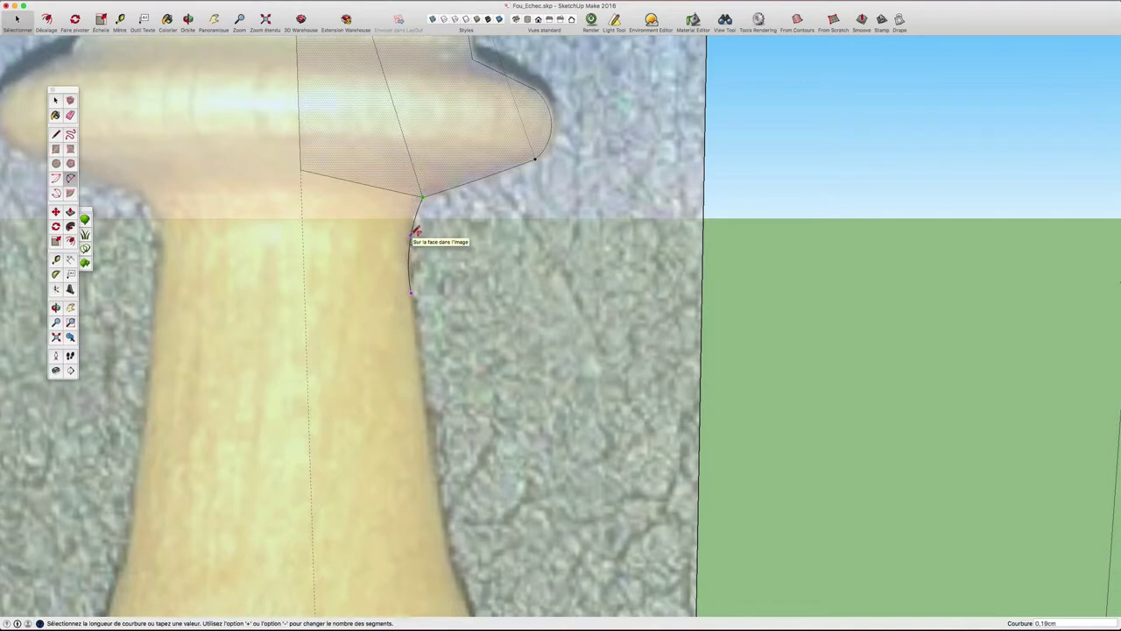
{"action": "left_click", "coordinate": [415, 232]}
- Continue with arcs down the lower stem to where it flares outward
{"action": "scroll", "coordinate": [429, 285], "scroll_direction": "down", "scroll_amount": 2}
{"action": "scroll", "coordinate": [430, 287], "scroll_direction": "down", "scroll_amount": 1}
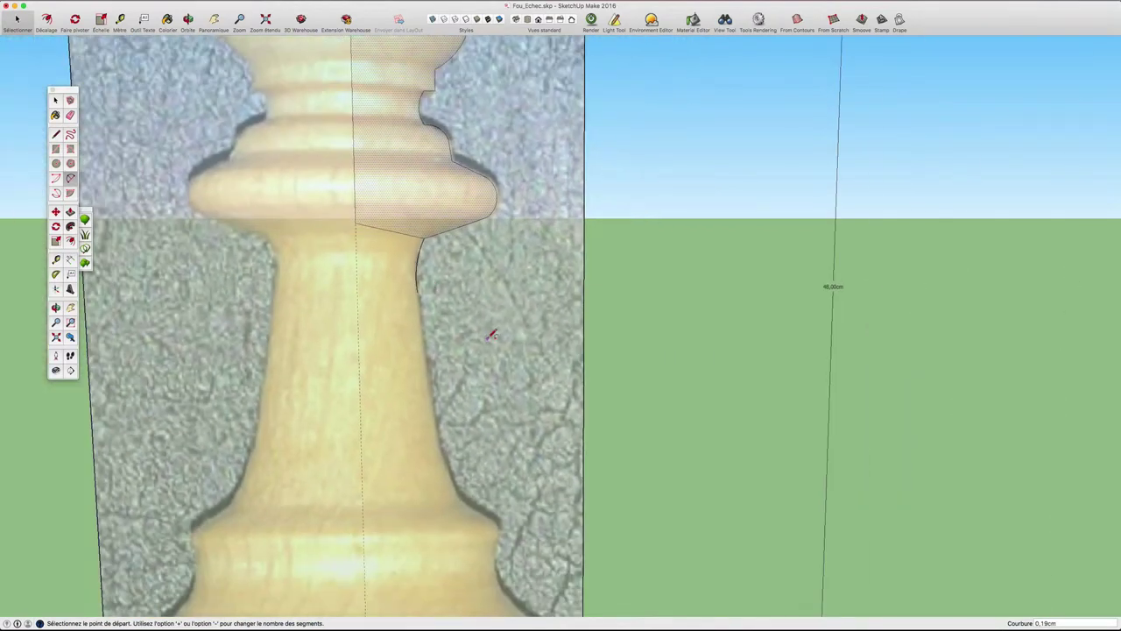
{"action": "middle_click_drag", "start_coordinate": [492, 335], "coordinate": [377, 162], "text": "shift"}
{"action": "left_click", "coordinate": [350, 151]}
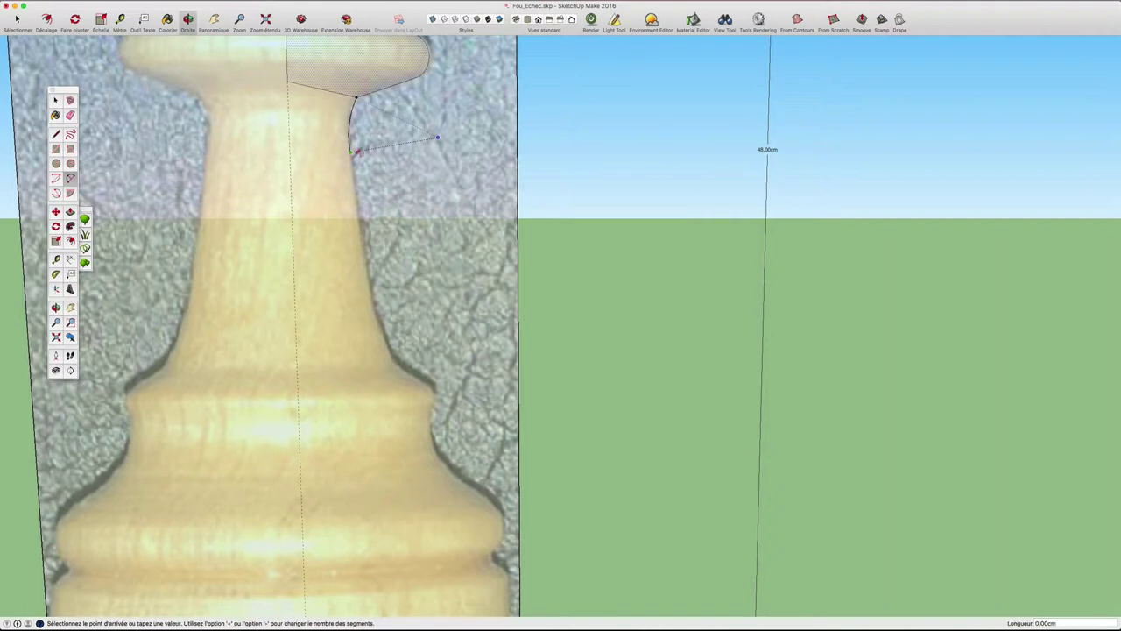
{"action": "left_click", "coordinate": [383, 333]}
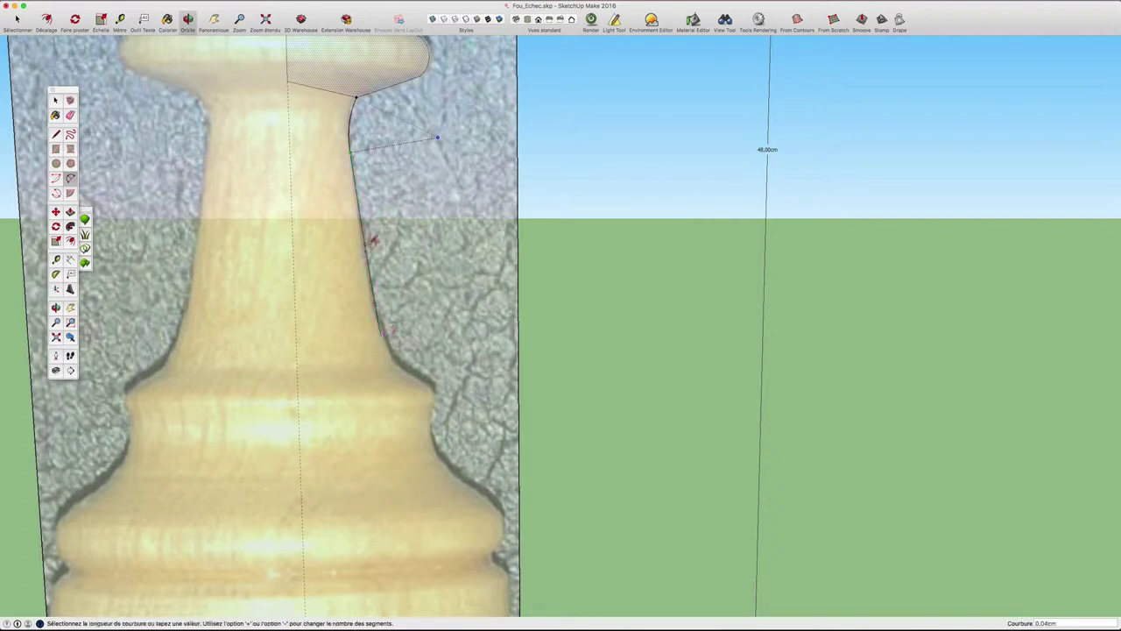
{"action": "left_click", "coordinate": [365, 223]}
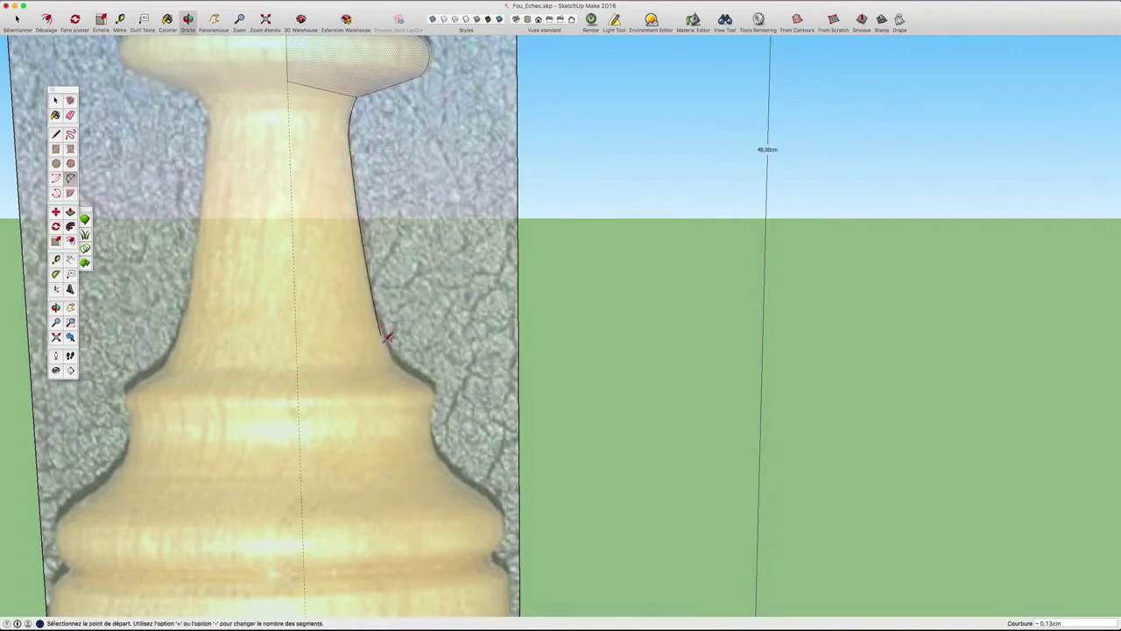
{"action": "left_click", "coordinate": [381, 334]}
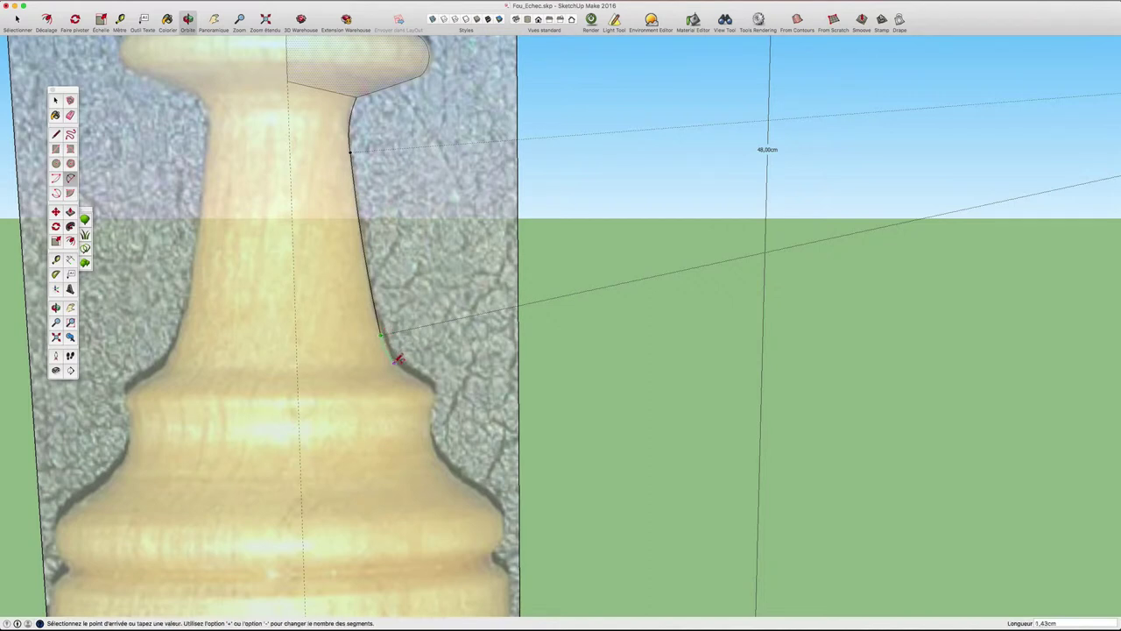
{"action": "left_click", "coordinate": [394, 359]}
{"action": "left_click", "coordinate": [394, 359]}
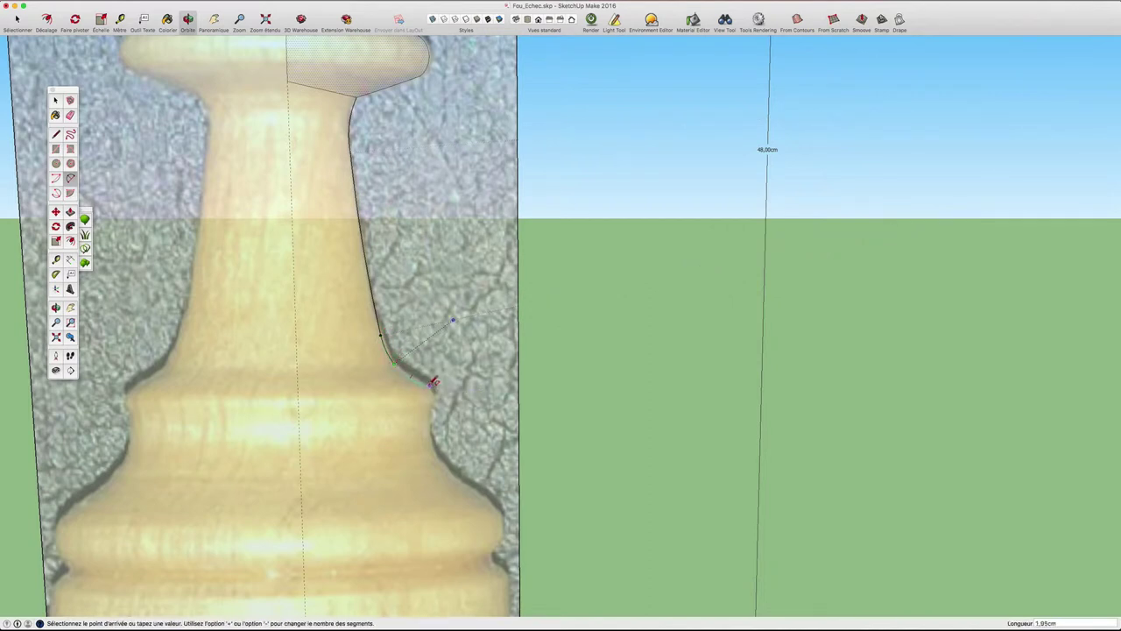
{"action": "left_click", "coordinate": [430, 378]}
- Arc from the flare down to the base's top ring, then orbit to show the lower base
{"action": "scroll", "coordinate": [428, 378], "scroll_direction": "up", "scroll_amount": 2}
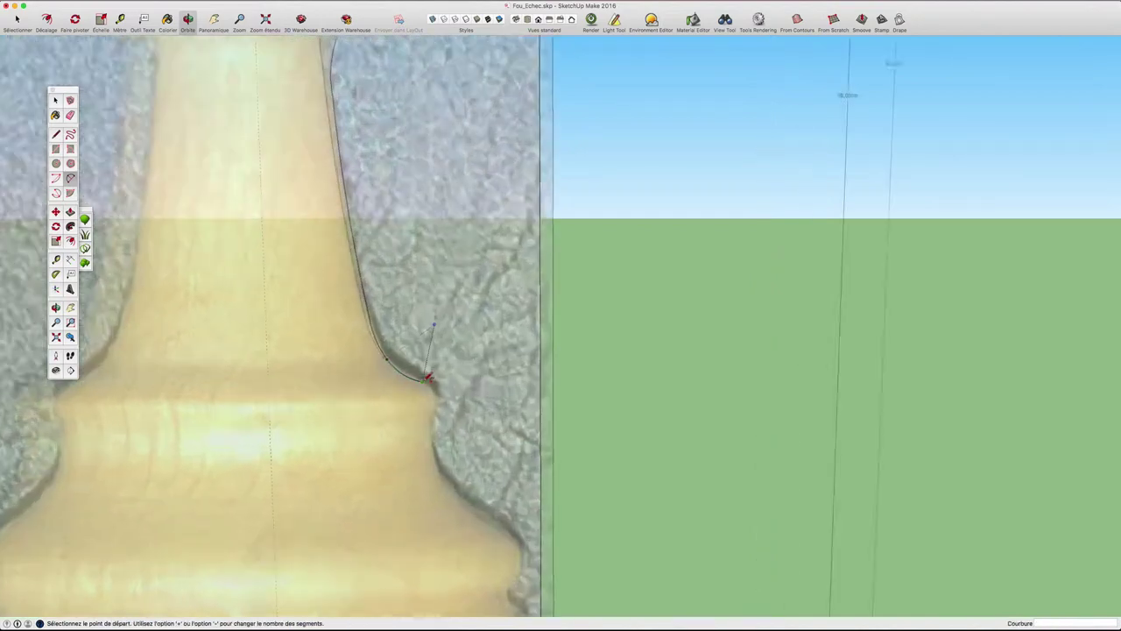
{"action": "scroll", "coordinate": [428, 378], "scroll_direction": "up", "scroll_amount": 2}
{"action": "scroll", "coordinate": [429, 377], "scroll_direction": "down", "scroll_amount": 2}
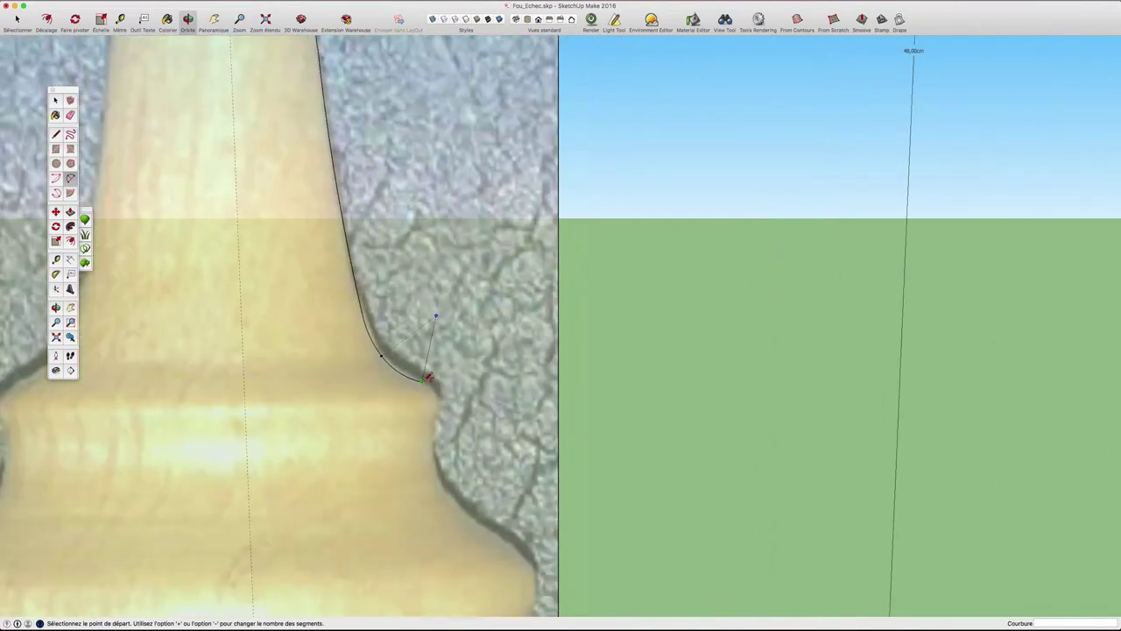
{"action": "left_click", "coordinate": [426, 381]}
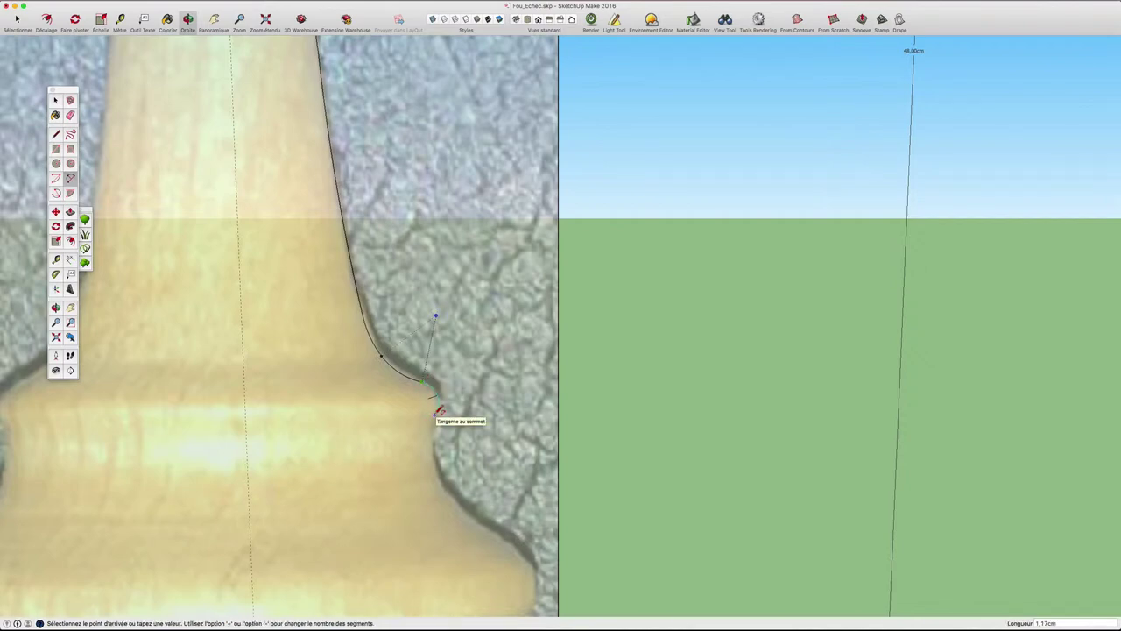
{"action": "left_click", "coordinate": [438, 411]}
{"action": "scroll", "coordinate": [440, 409], "scroll_direction": "down", "scroll_amount": 2}
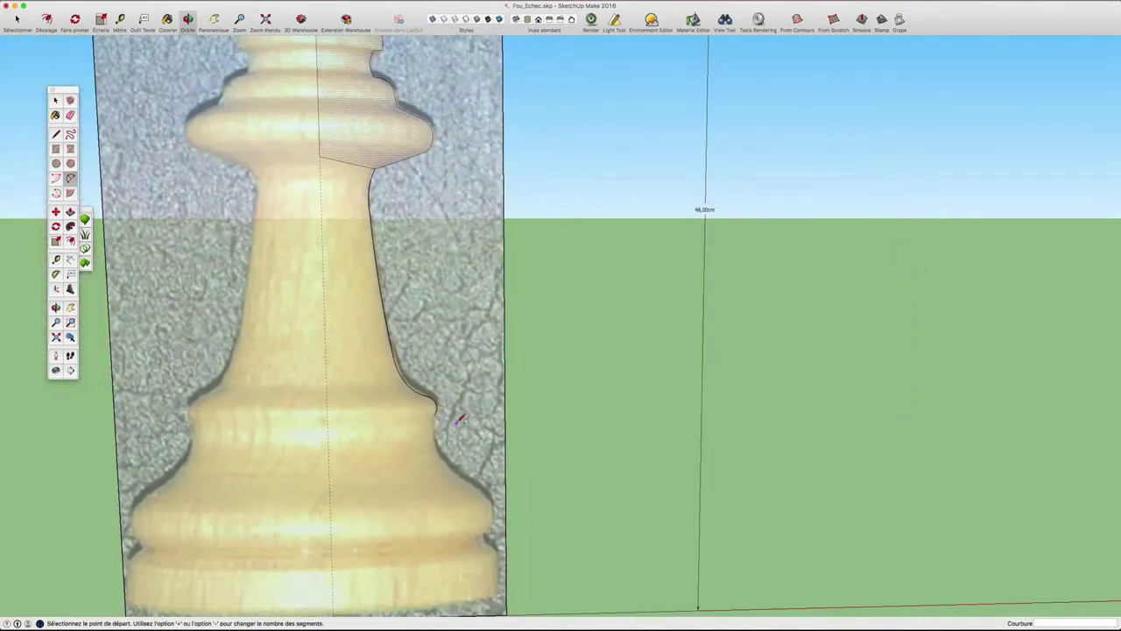
{"action": "mouse_move", "coordinate": [440, 410]}
{"action": "middle_mouse_down"}
{"action": "mouse_move", "coordinate": [449, 353]}
{"action": "mouse_move", "coordinate": [474, 321]}
{"action": "middle_mouse_up"}
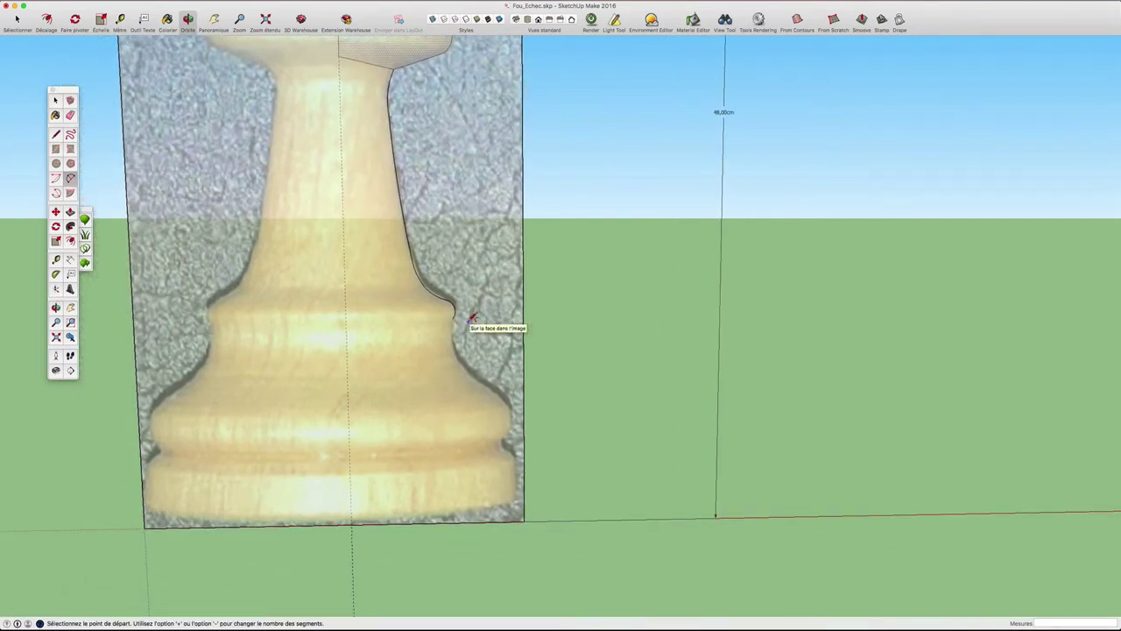
{"action": "left_click", "coordinate": [454, 312]}
{"action": "scroll", "coordinate": [449, 313], "scroll_direction": "up", "scroll_amount": 3}
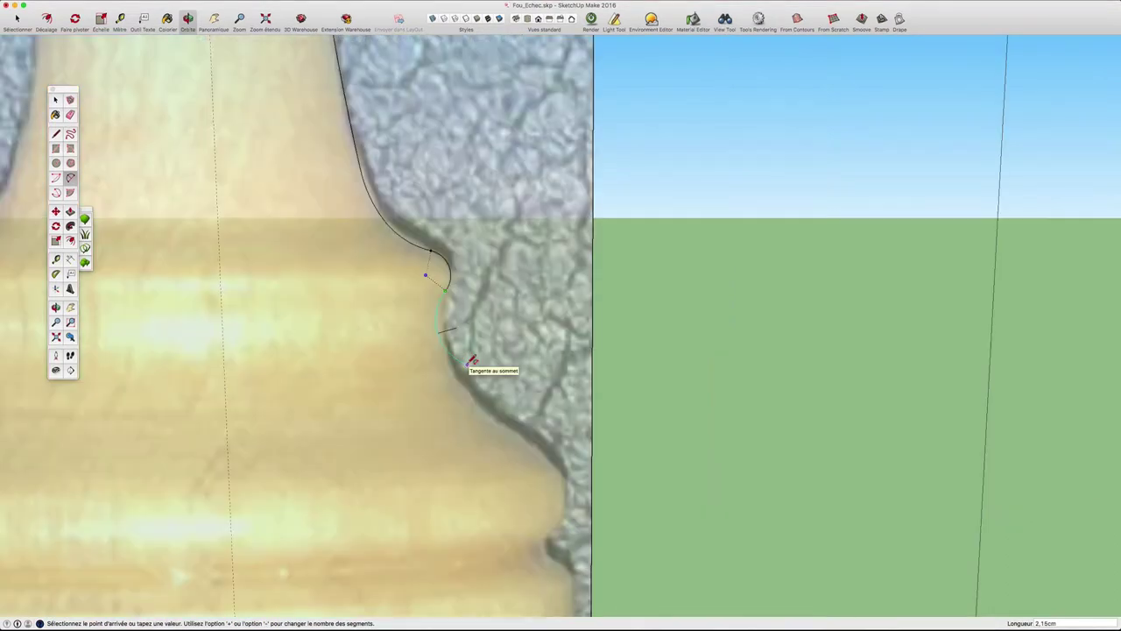
{"action": "key", "text": "Escape"}
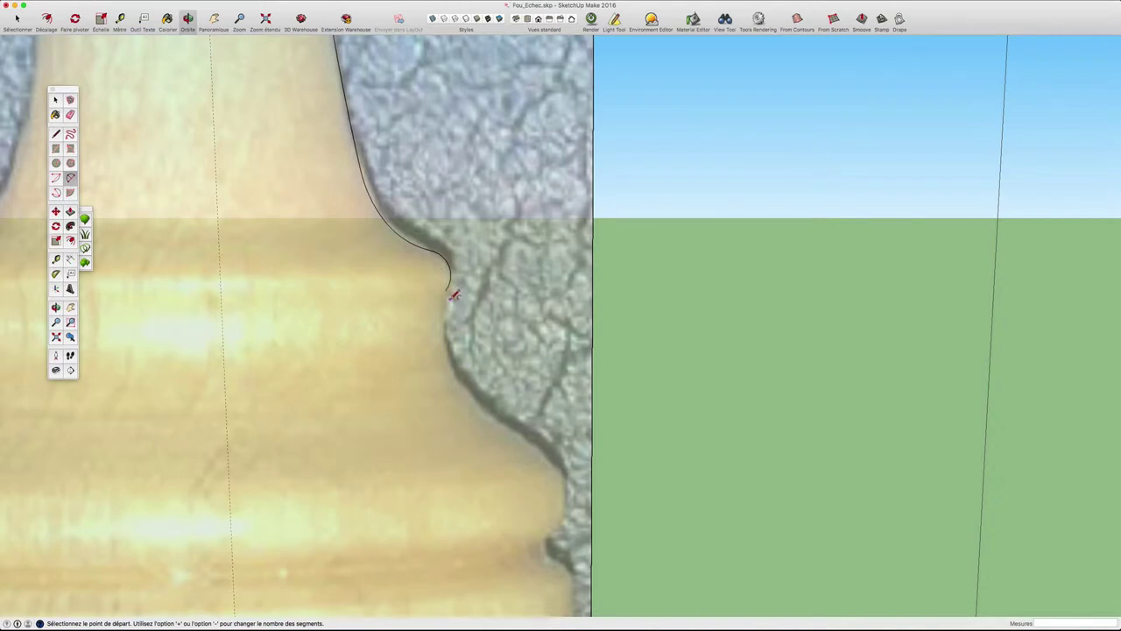
- Add a short straight stretch, then arcs curving along the base's upper ring
{"action": "key", "text": "l"}
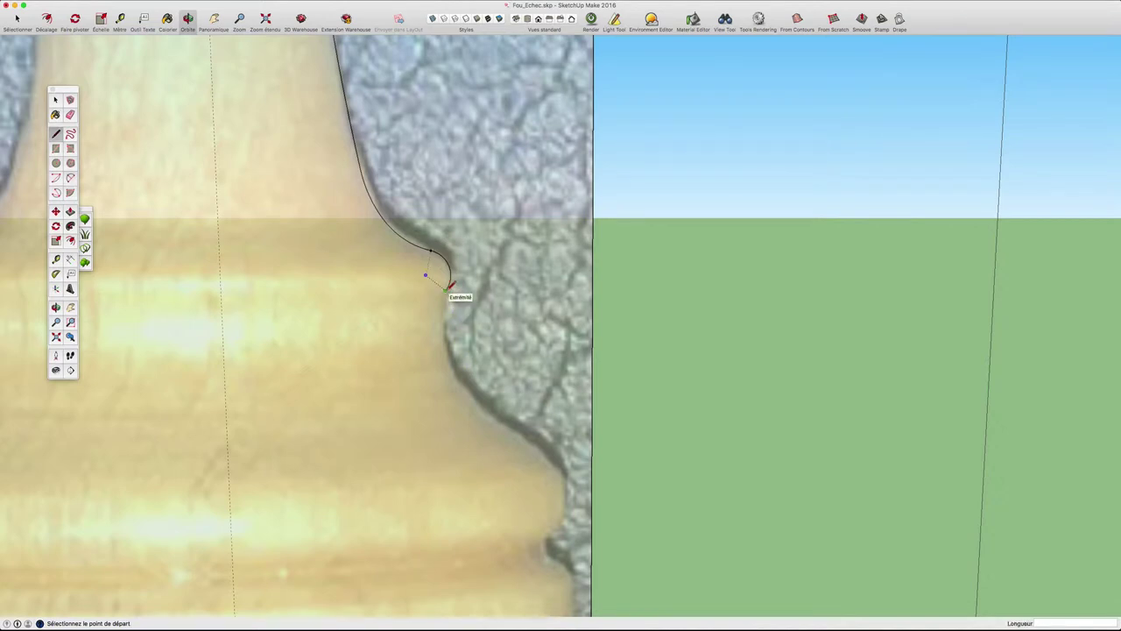
{"action": "left_click", "coordinate": [446, 290]}
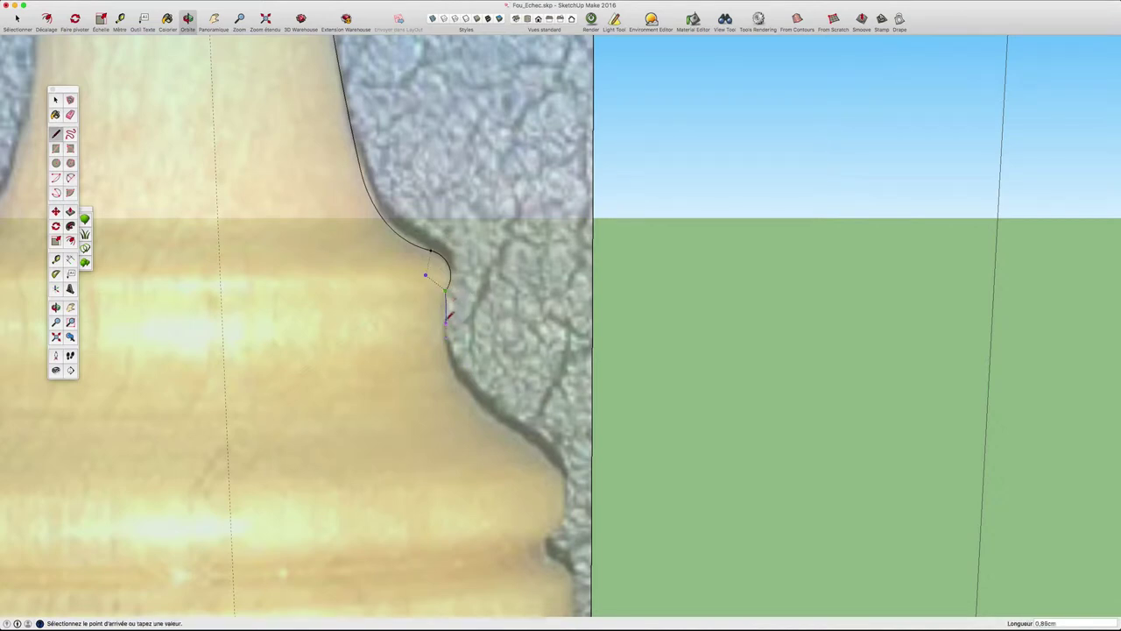
{"action": "left_click", "coordinate": [446, 320]}
{"action": "key", "text": "a"}
{"action": "left_click", "coordinate": [447, 321]}
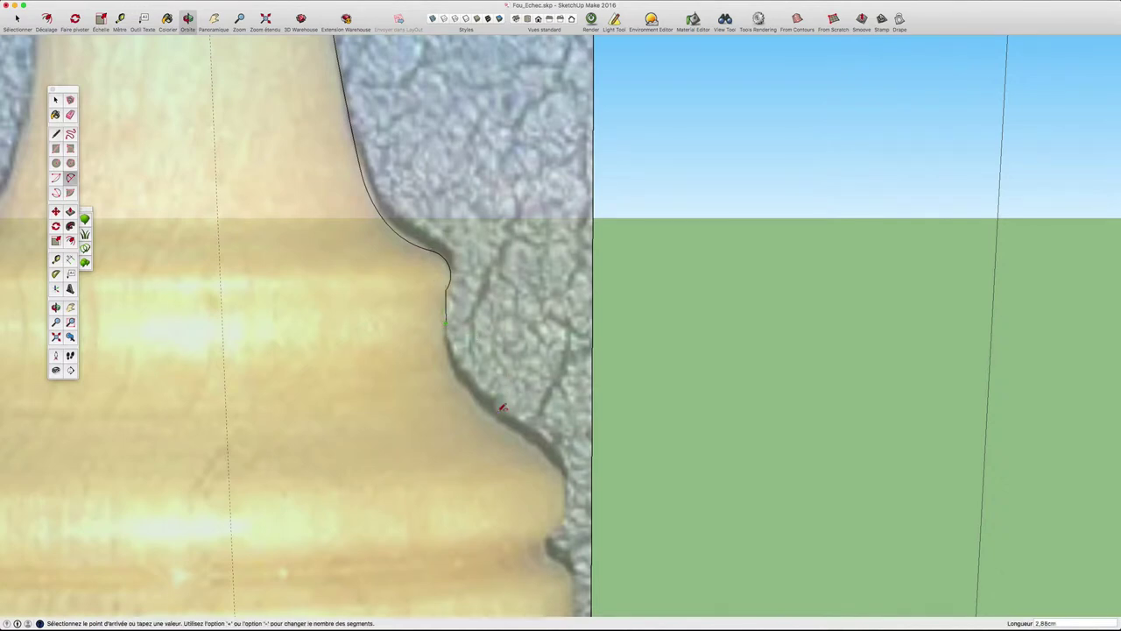
{"action": "left_click", "coordinate": [502, 415]}
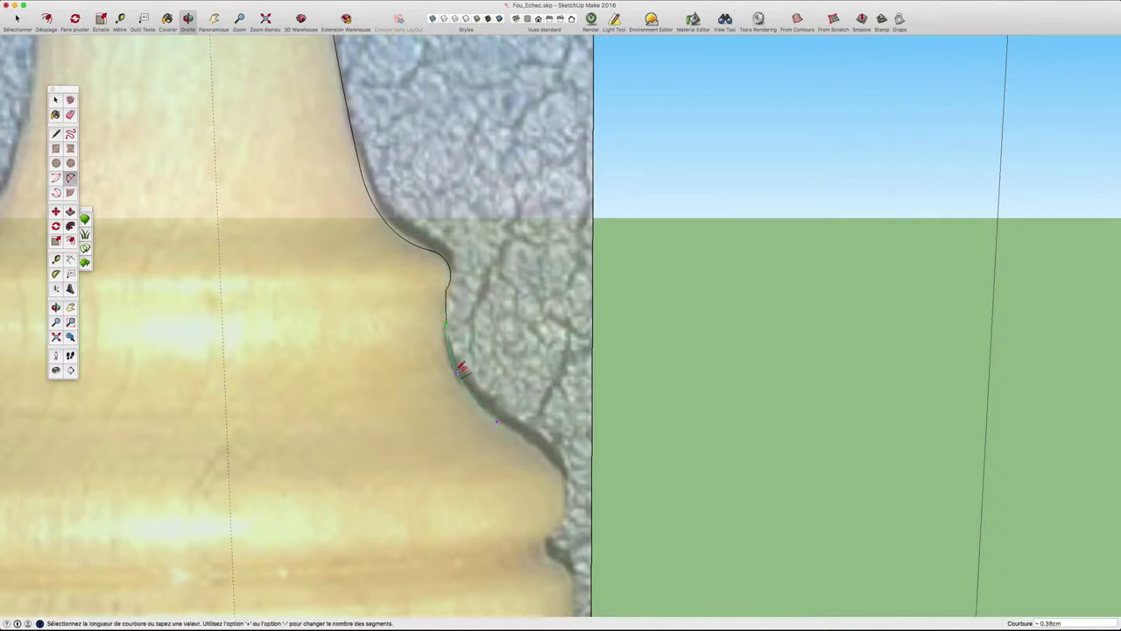
{"action": "left_click", "coordinate": [461, 366]}
{"action": "left_click", "coordinate": [496, 421]}
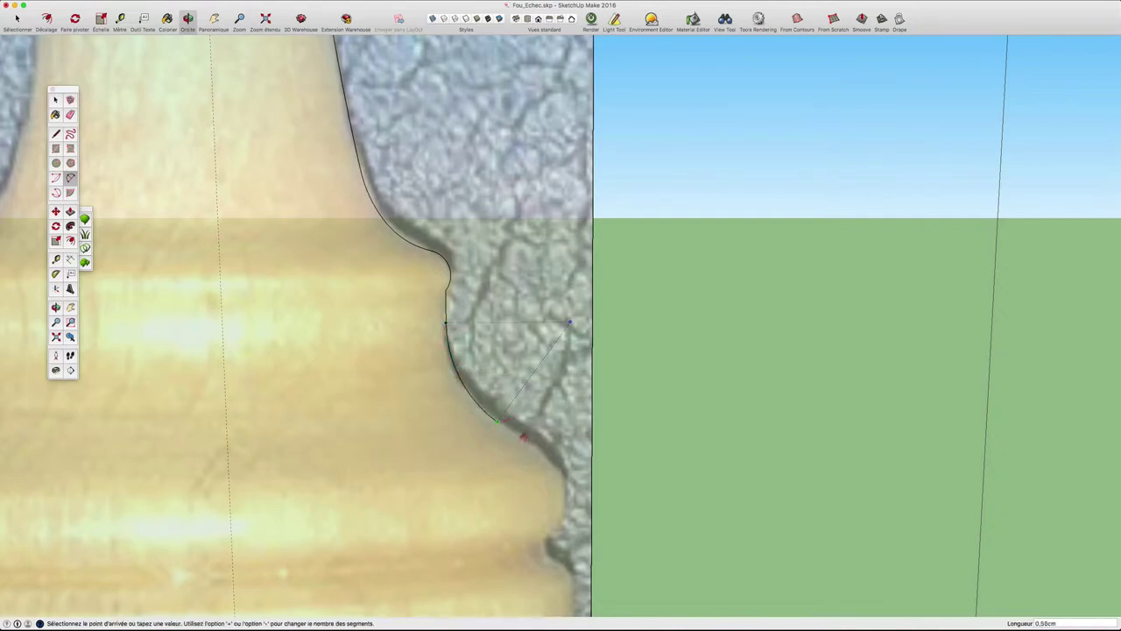
{"action": "double_click", "coordinate": [560, 463]}
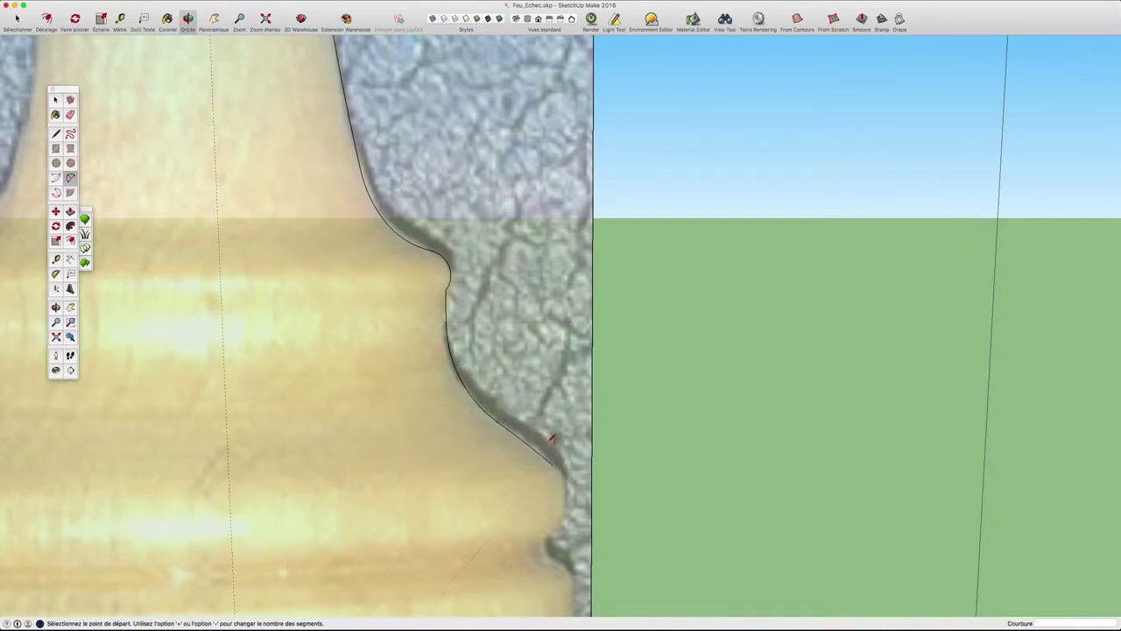
{"action": "scroll", "coordinate": [552, 447], "scroll_direction": "down", "scroll_amount": 3}
{"action": "scroll", "coordinate": [550, 436], "scroll_direction": "down", "scroll_amount": 2}
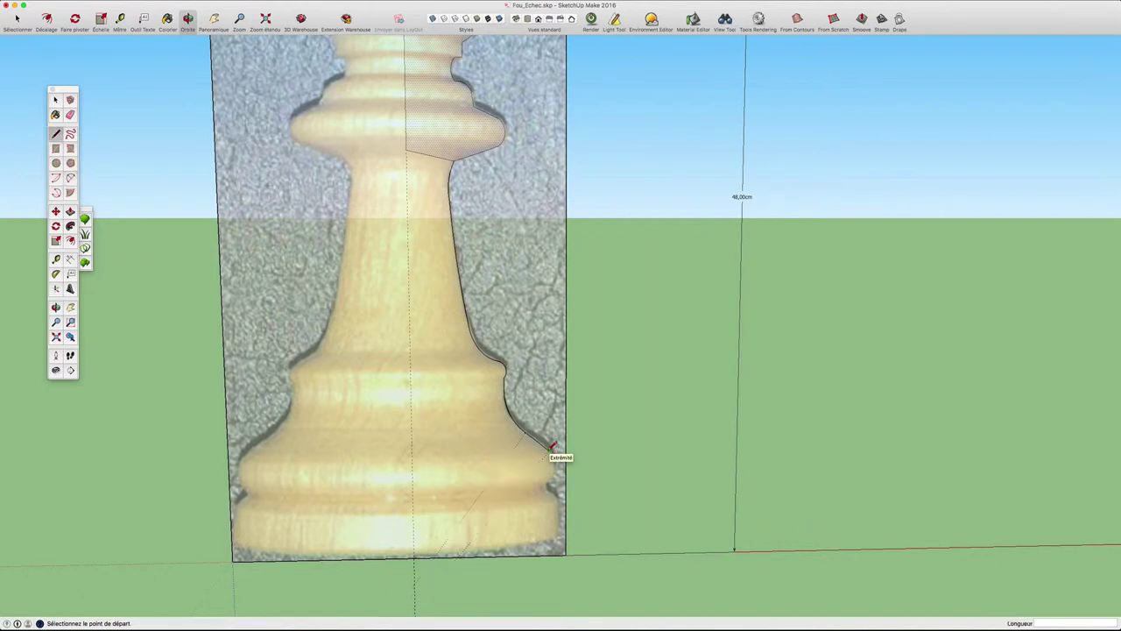
- Draw a horizontal edge from the base outline to the axis and up to the collar, closing the stem face
{"action": "key", "text": "l"}
{"action": "left_click", "coordinate": [551, 450]}
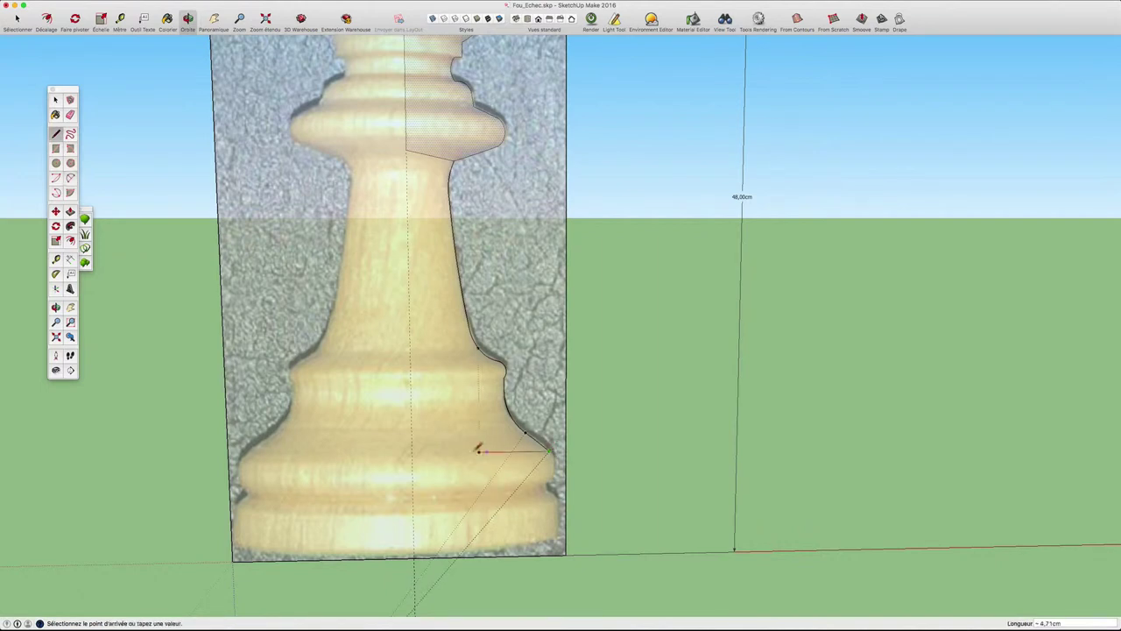
{"action": "left_click", "coordinate": [411, 453]}
{"action": "left_click", "coordinate": [407, 153]}
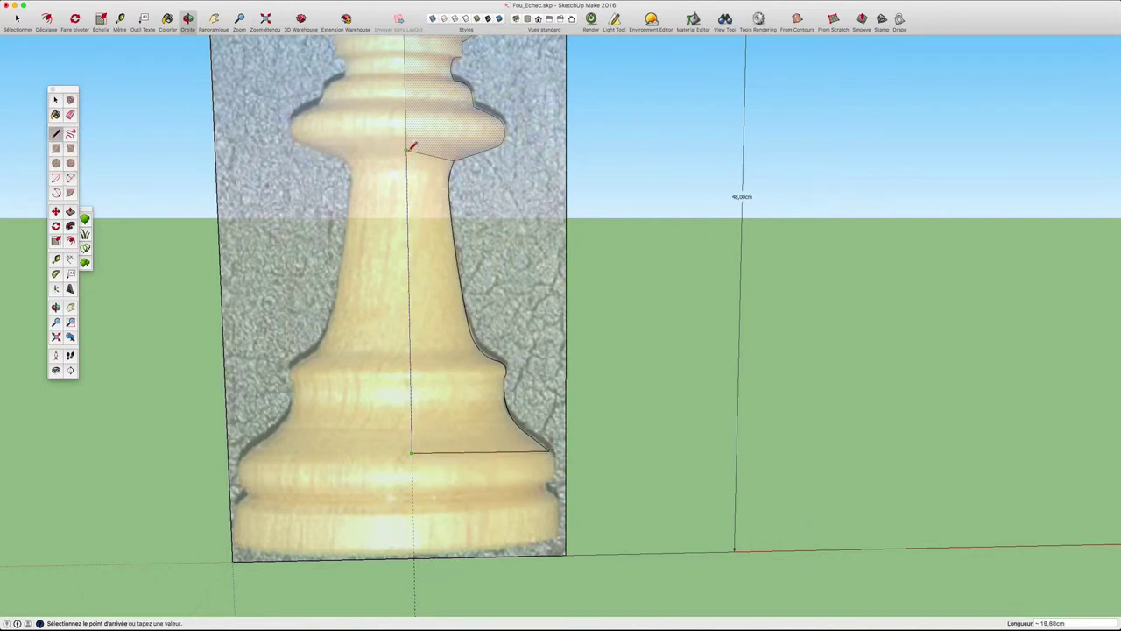
{"action": "scroll", "coordinate": [449, 298], "scroll_direction": "up", "scroll_amount": 2}
{"action": "scroll", "coordinate": [451, 305], "scroll_direction": "down", "scroll_amount": 1}
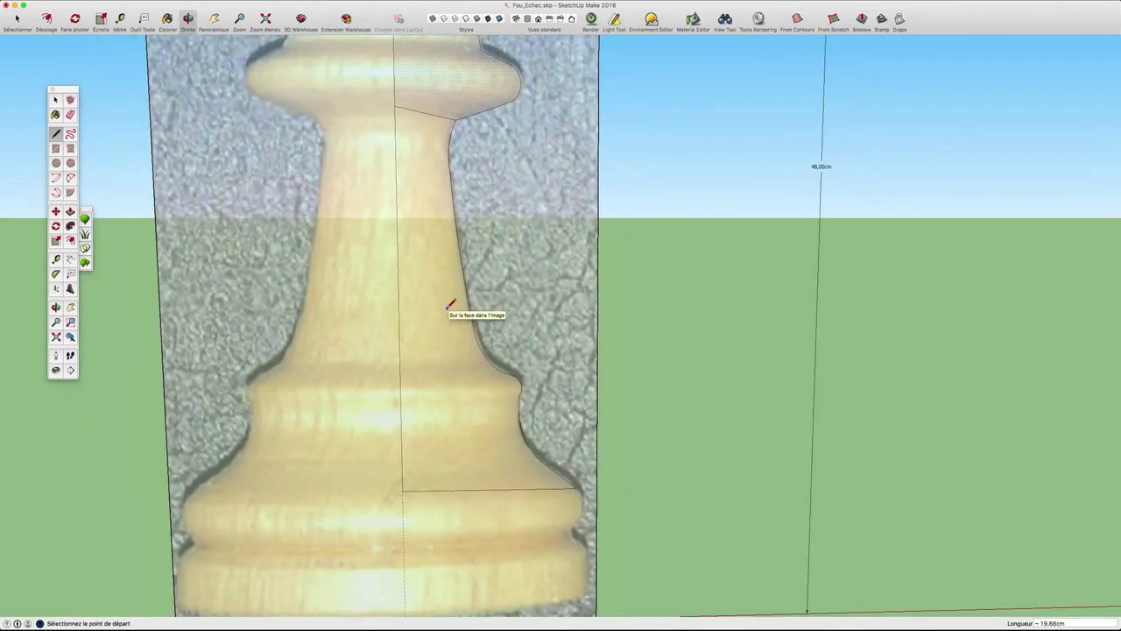
- Zoom out and re-centre the view on the whole bishop image, then select it
{"action": "key", "text": "space"}
{"action": "scroll", "coordinate": [448, 320], "scroll_direction": "down", "scroll_amount": 1}
{"action": "scroll", "coordinate": [448, 320], "scroll_direction": "down", "scroll_amount": 1}
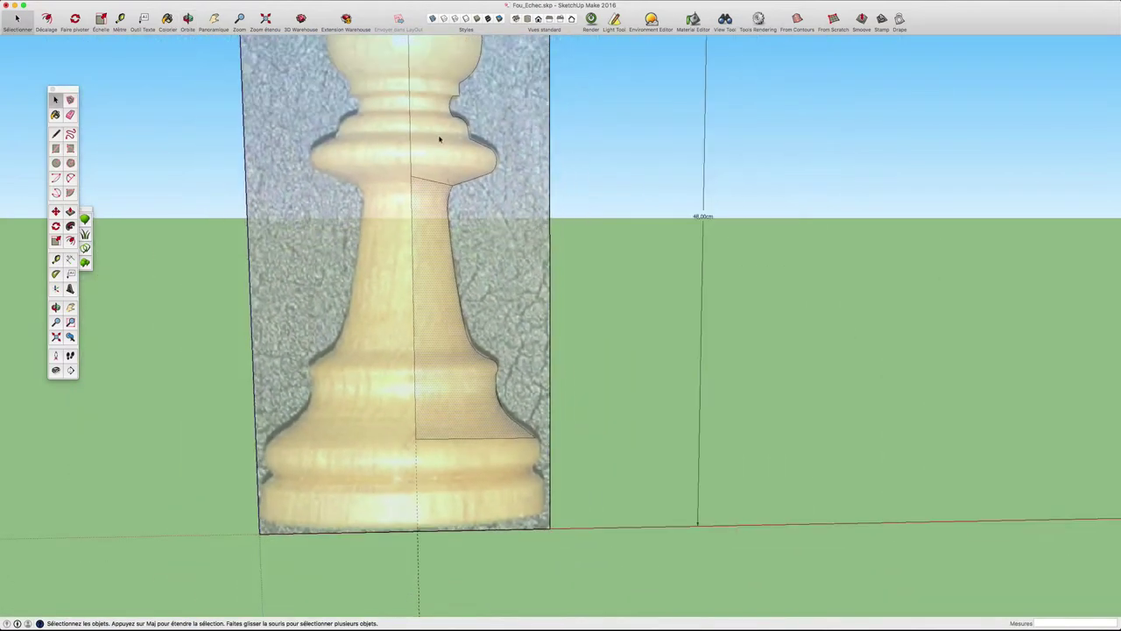
{"action": "scroll", "coordinate": [440, 139], "scroll_direction": "down", "scroll_amount": 2}
{"action": "scroll", "coordinate": [440, 138], "scroll_direction": "down", "scroll_amount": 1}
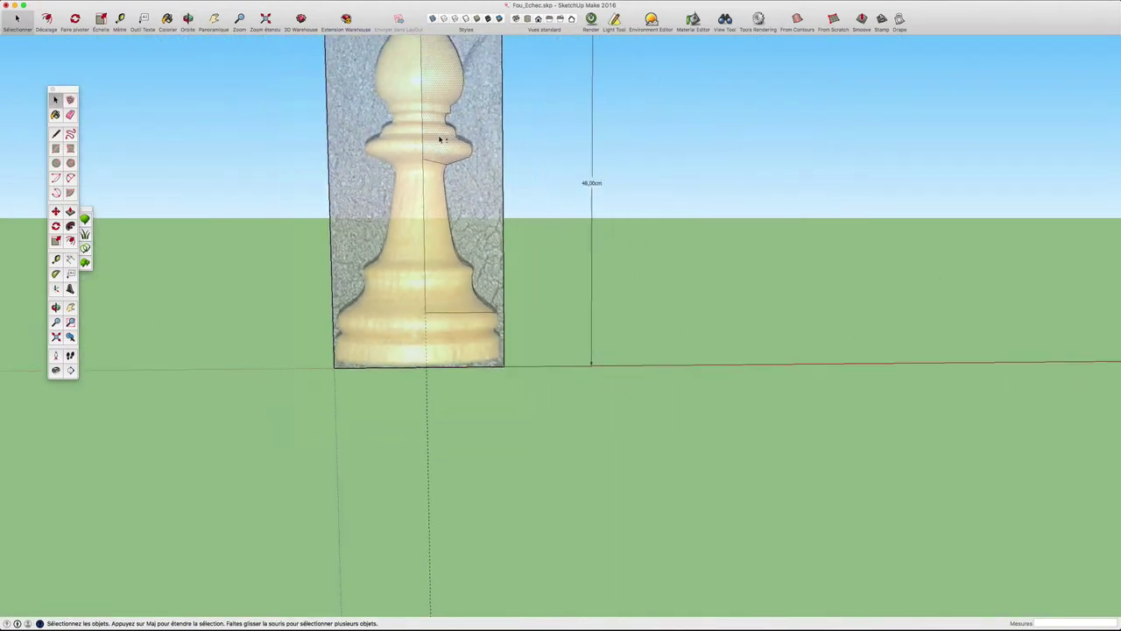
{"action": "middle_click_drag", "start_coordinate": [440, 138], "coordinate": [432, 233], "text": "shift"}
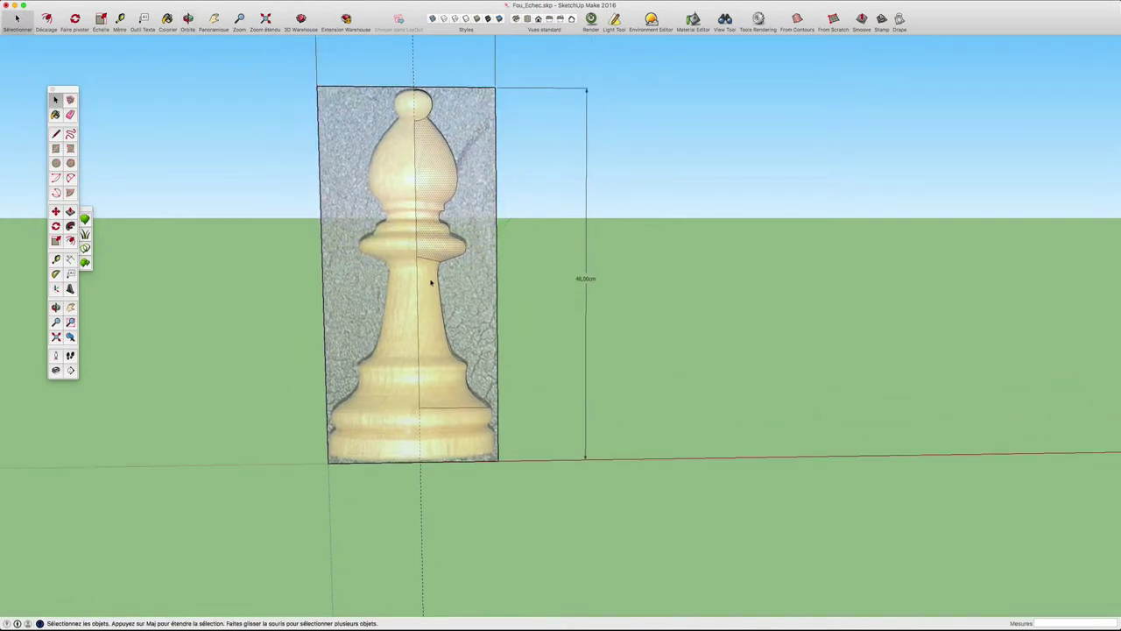
{"action": "left_click", "coordinate": [424, 106]}
{"action": "scroll", "coordinate": [424, 106], "scroll_direction": "up", "scroll_amount": 2}
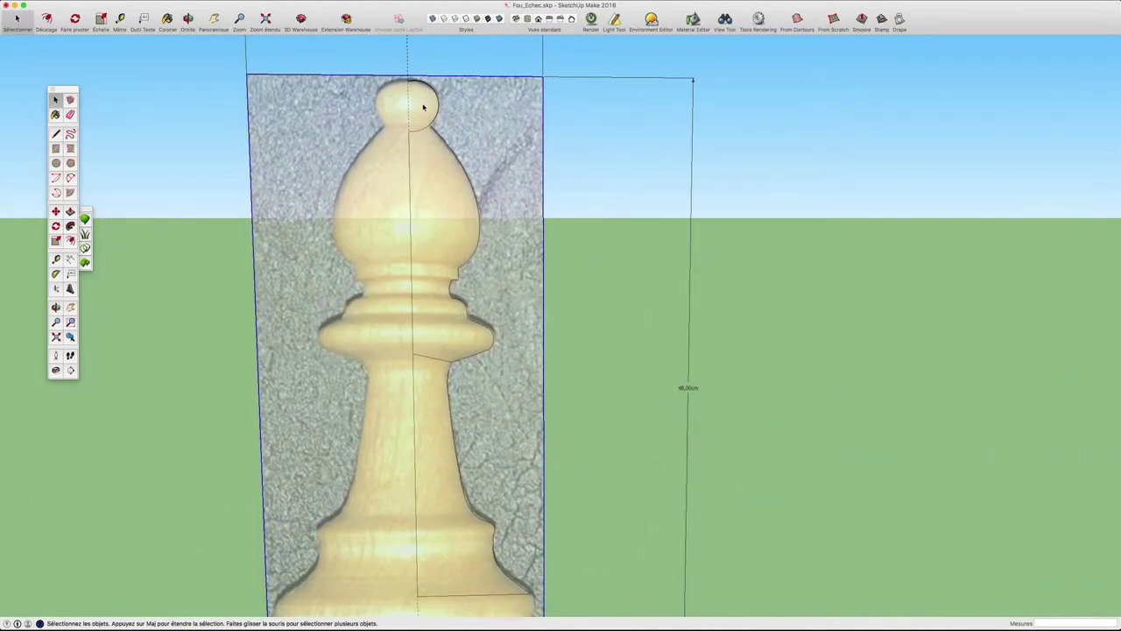
{"action": "scroll", "coordinate": [424, 106], "scroll_direction": "up", "scroll_amount": 1}
- Split the head circle along the central axis and confirm the bulb and stem are closed faces
{"action": "key", "text": "l"}
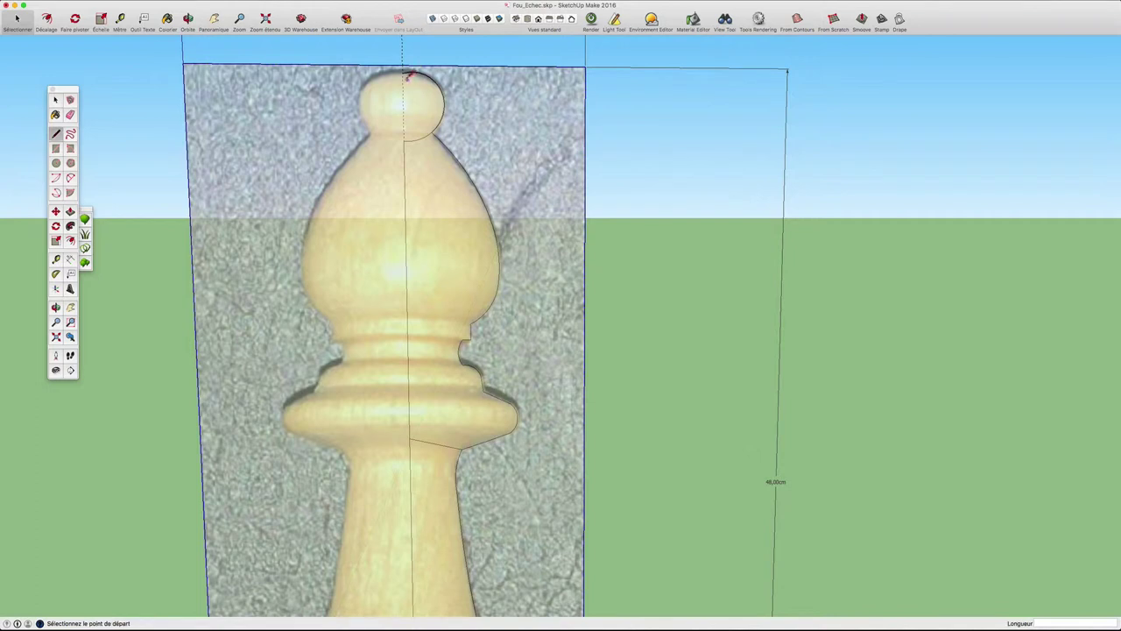
{"action": "left_click", "coordinate": [404, 70]}
{"action": "left_click", "coordinate": [405, 135]}
{"action": "key", "text": "space"}
{"action": "left_click", "coordinate": [443, 252]}
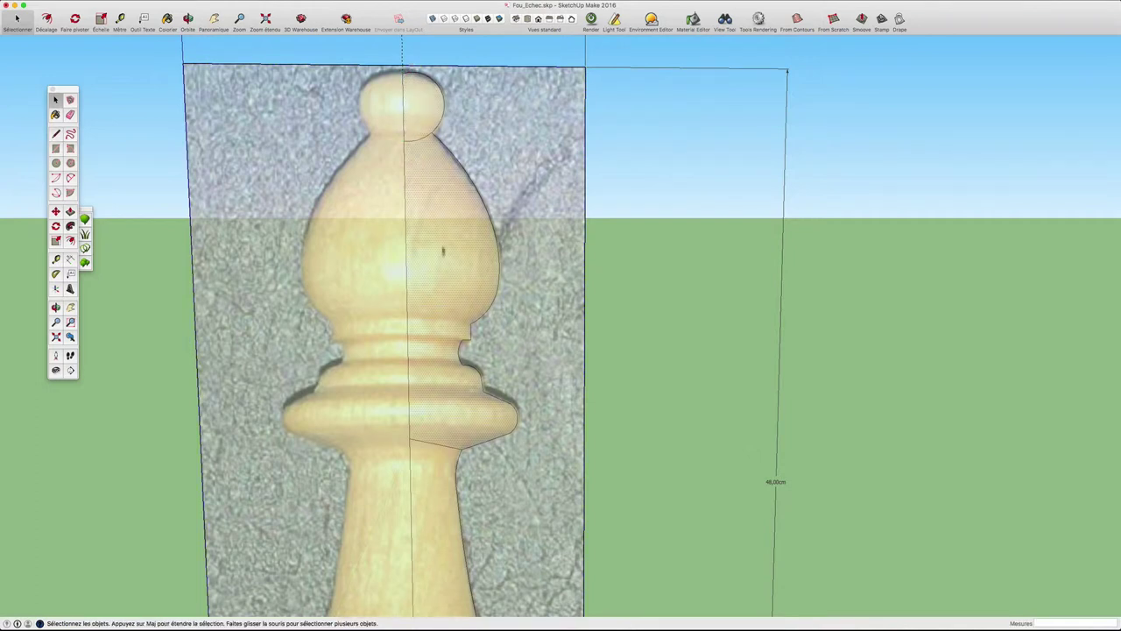
{"action": "left_click", "coordinate": [432, 464]}
- Trace an arc from the closed face's corner down the base outline
{"action": "middle_click_drag", "start_coordinate": [431, 493], "coordinate": [488, 207], "text": "shift"}
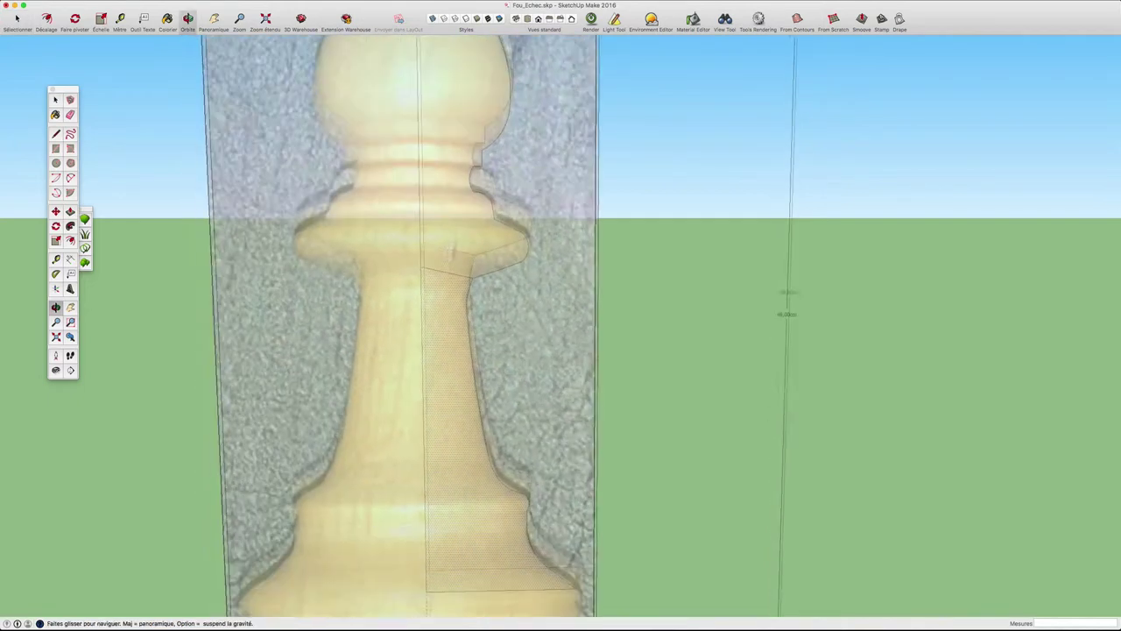
{"action": "scroll", "coordinate": [488, 207], "scroll_direction": "down", "scroll_amount": 5}
{"action": "scroll", "coordinate": [499, 278], "scroll_direction": "up", "scroll_amount": 4}
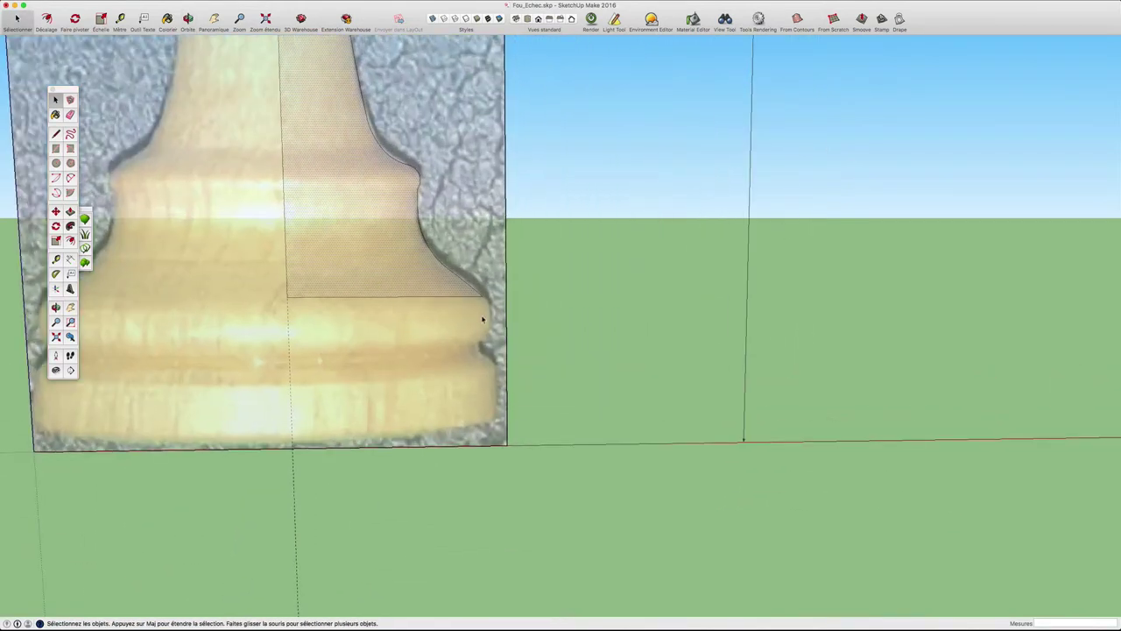
{"action": "key", "text": "a"}
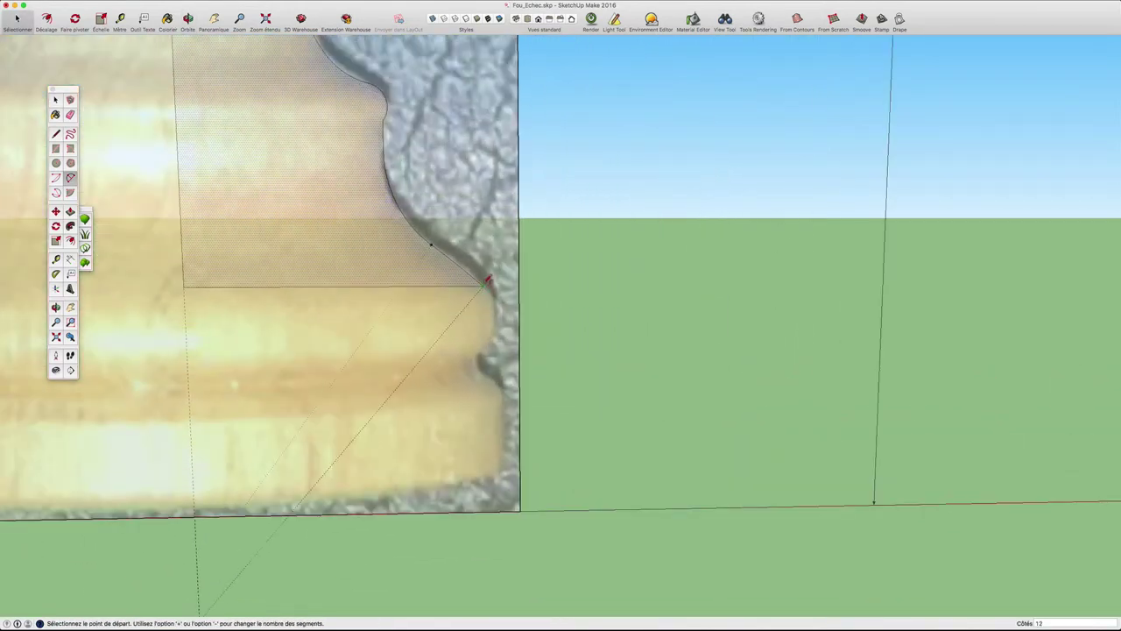
{"action": "left_click", "coordinate": [482, 286]}
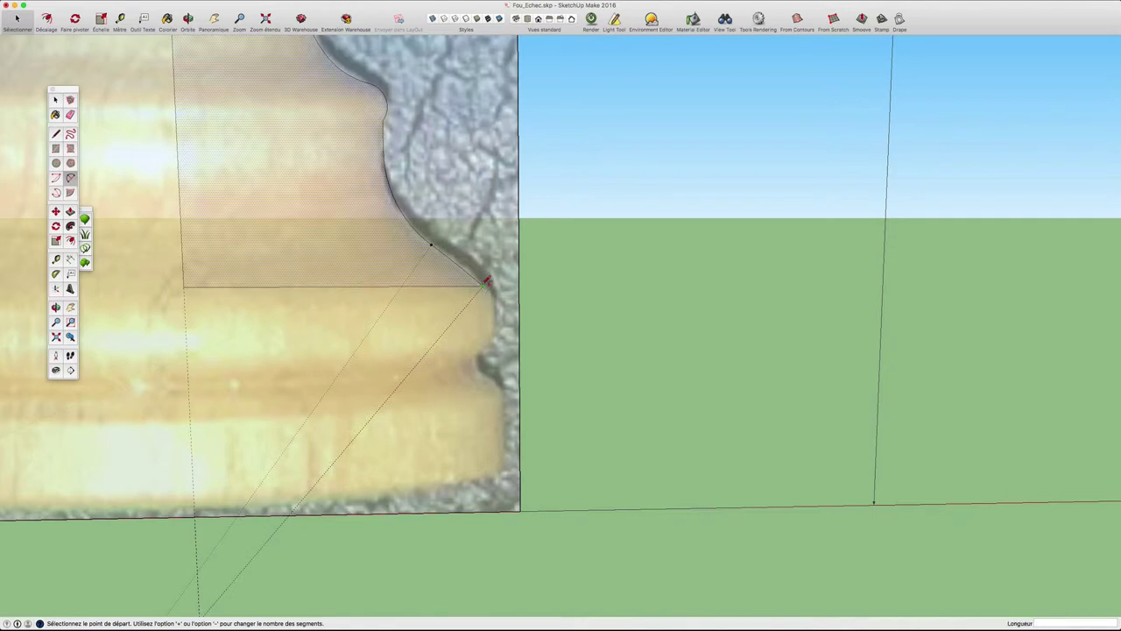
{"action": "left_click", "coordinate": [484, 343]}
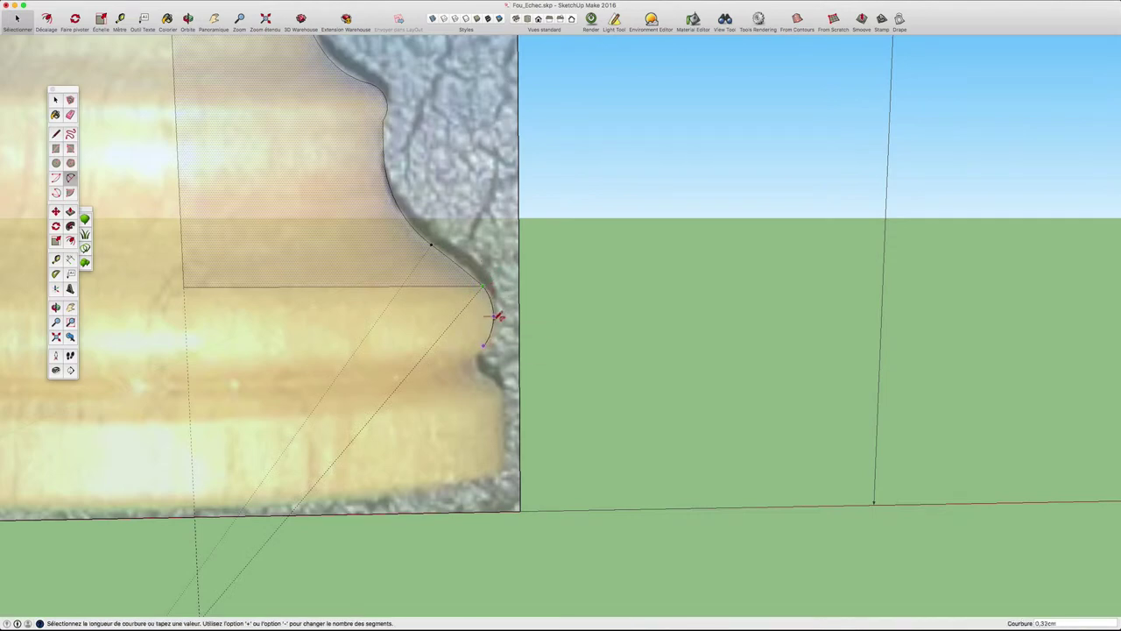
{"action": "left_click", "coordinate": [495, 316]}
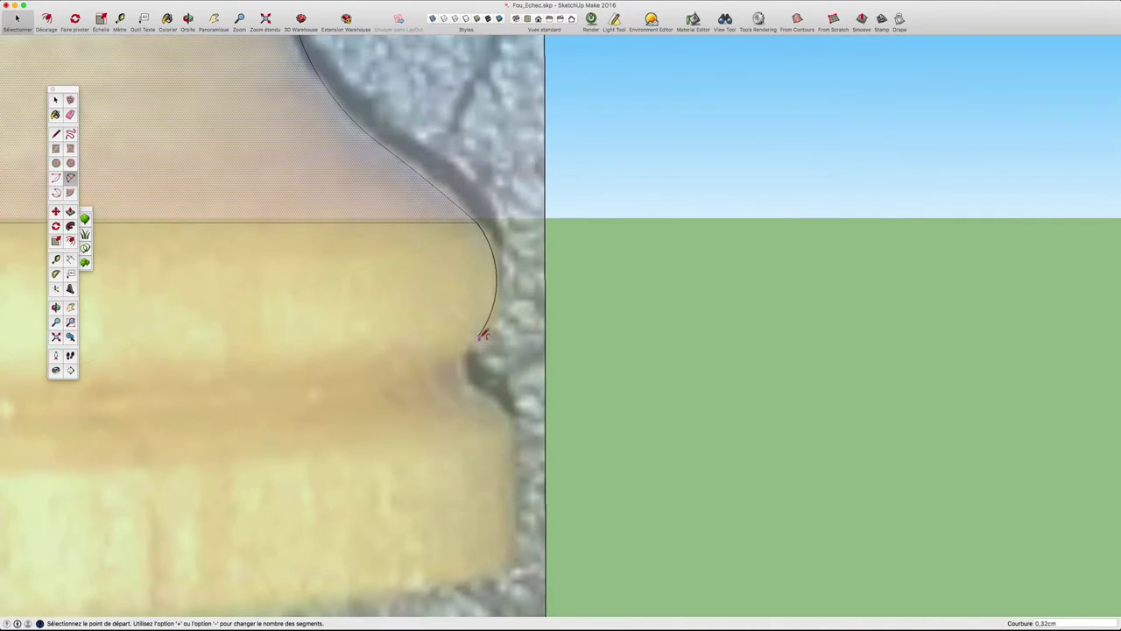
- Add two more arcs into the base's groove and along its edge
{"action": "left_click", "coordinate": [478, 337]}
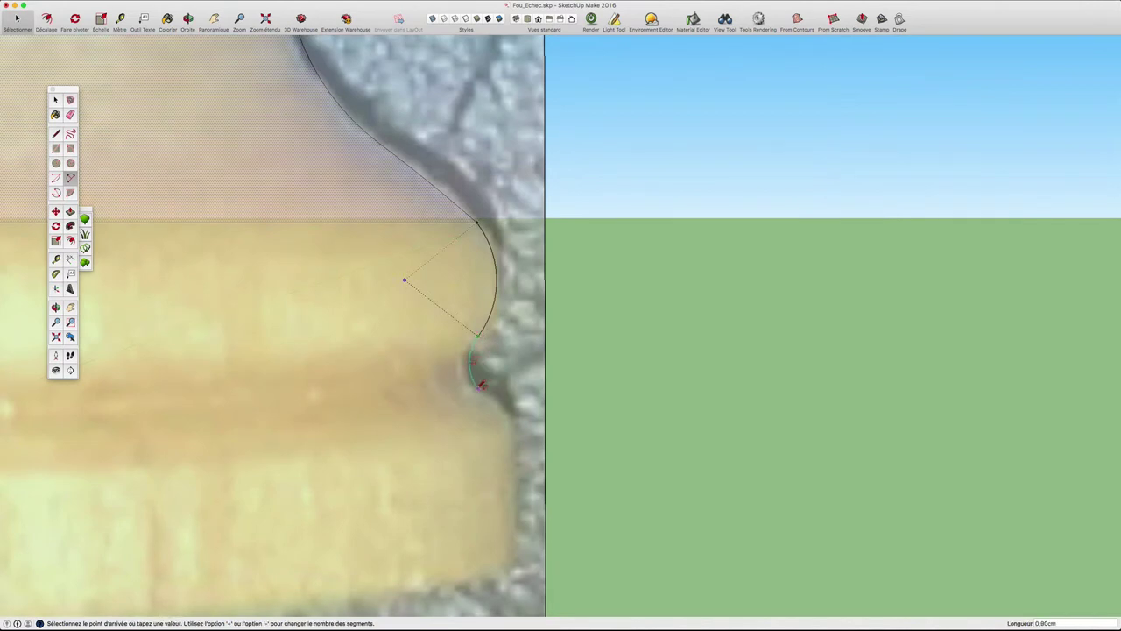
{"action": "left_click", "coordinate": [480, 385]}
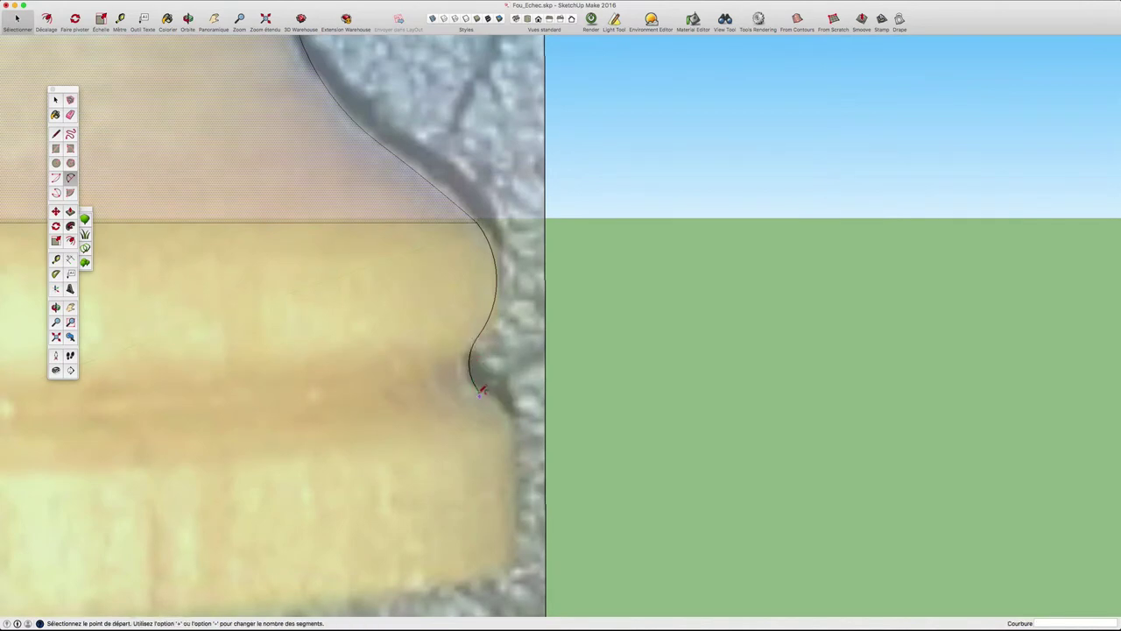
{"action": "left_click", "coordinate": [480, 387]}
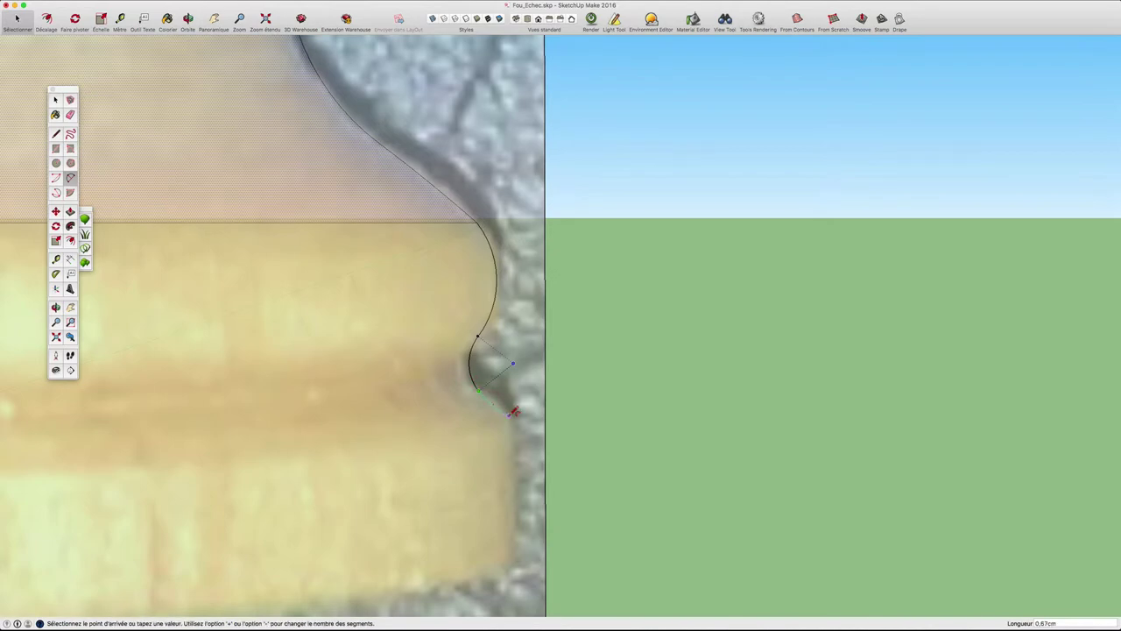
{"action": "left_click", "coordinate": [512, 409]}
{"action": "scroll", "coordinate": [514, 410], "scroll_direction": "down", "scroll_amount": 3}
{"action": "scroll", "coordinate": [514, 411], "scroll_direction": "down", "scroll_amount": 3}
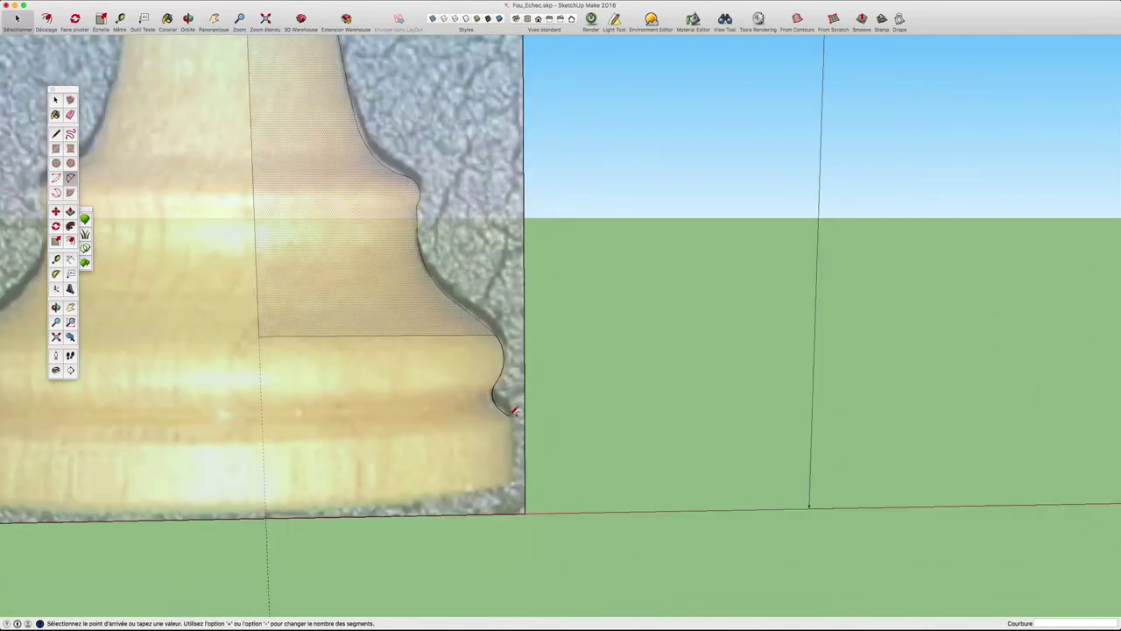
{"action": "scroll", "coordinate": [514, 411], "scroll_direction": "up", "scroll_amount": 3}
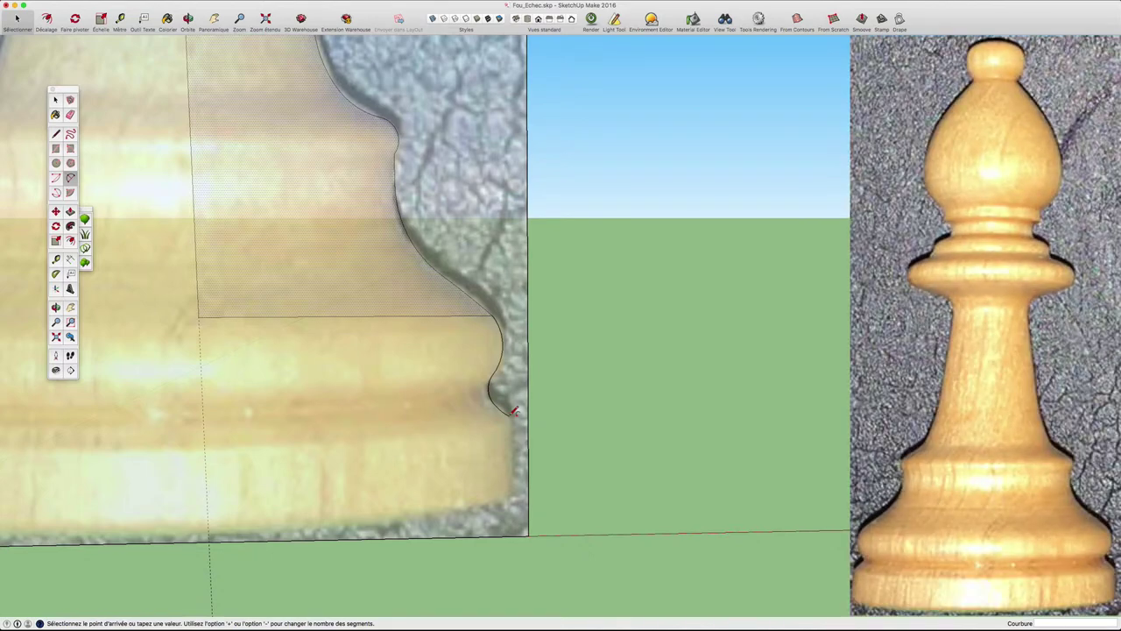
- Finish the last arc and place a guide parallel to the base's bottom edge
{"action": "left_click", "coordinate": [515, 411]}
{"action": "key", "text": "l"}
{"action": "left_click", "coordinate": [512, 412]}
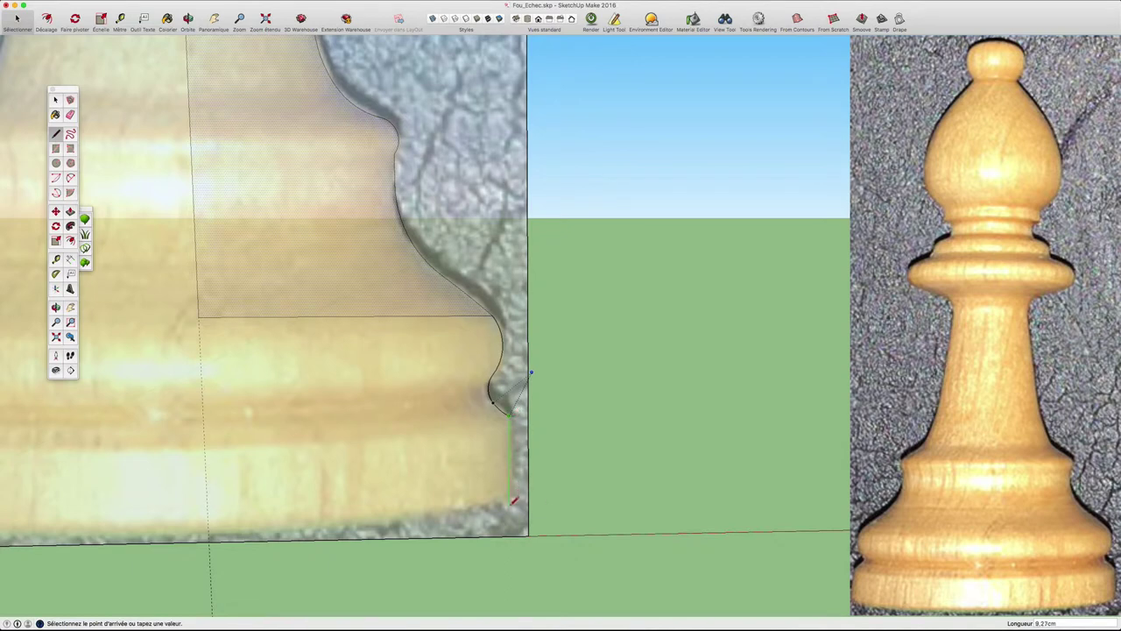
{"action": "key", "text": "Escape"}
{"action": "key", "text": "t"}
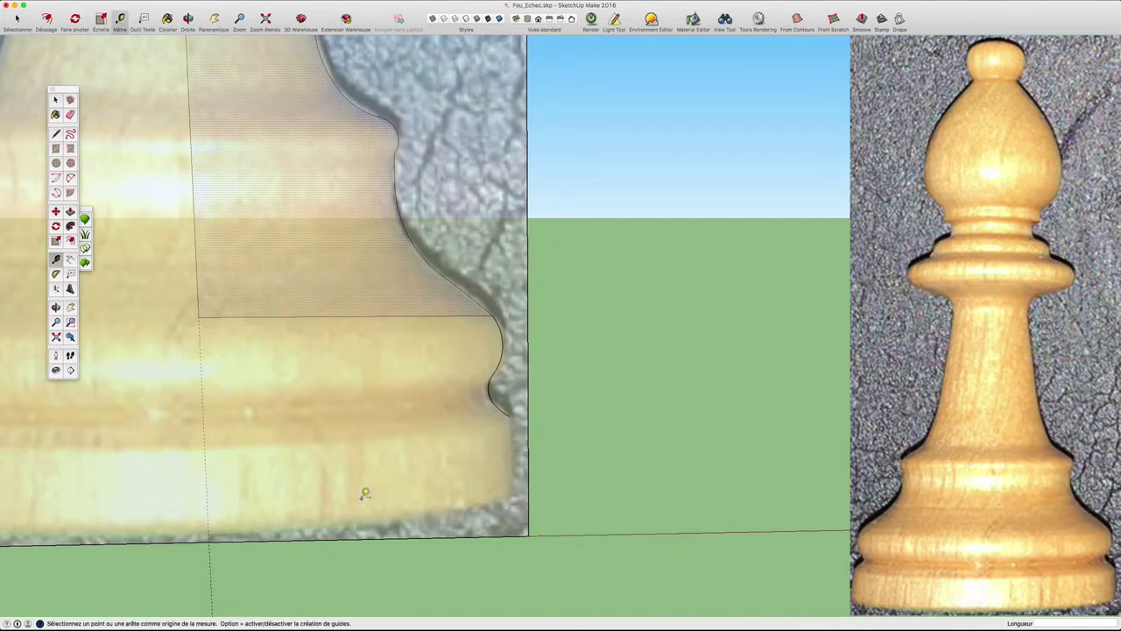
{"action": "left_click", "coordinate": [347, 532]}
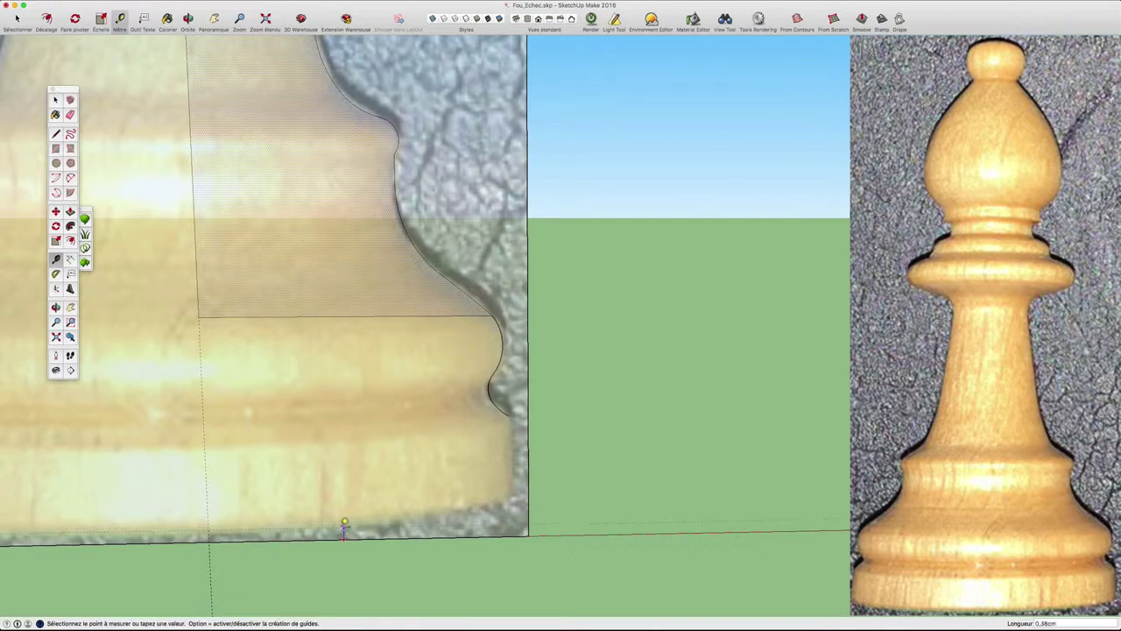
{"action": "left_click", "coordinate": [346, 526]}
- Draw a vertical edge down to the bottom corner and the bottom edge left to the axis
{"action": "key", "text": "l"}
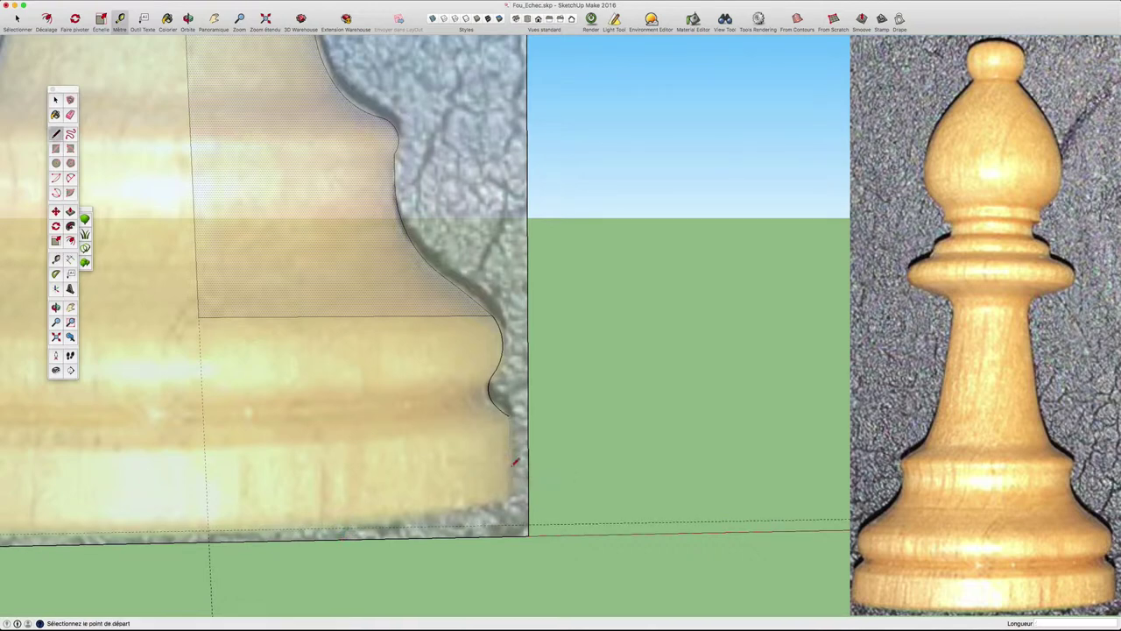
{"action": "left_click", "coordinate": [509, 413]}
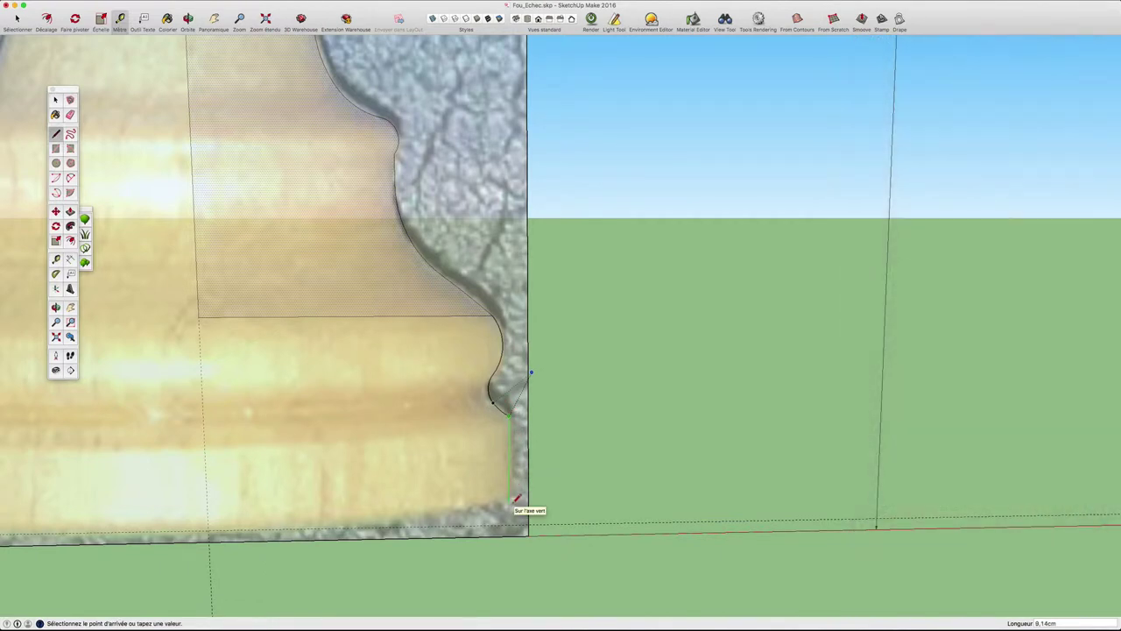
{"action": "left_click", "coordinate": [510, 525]}
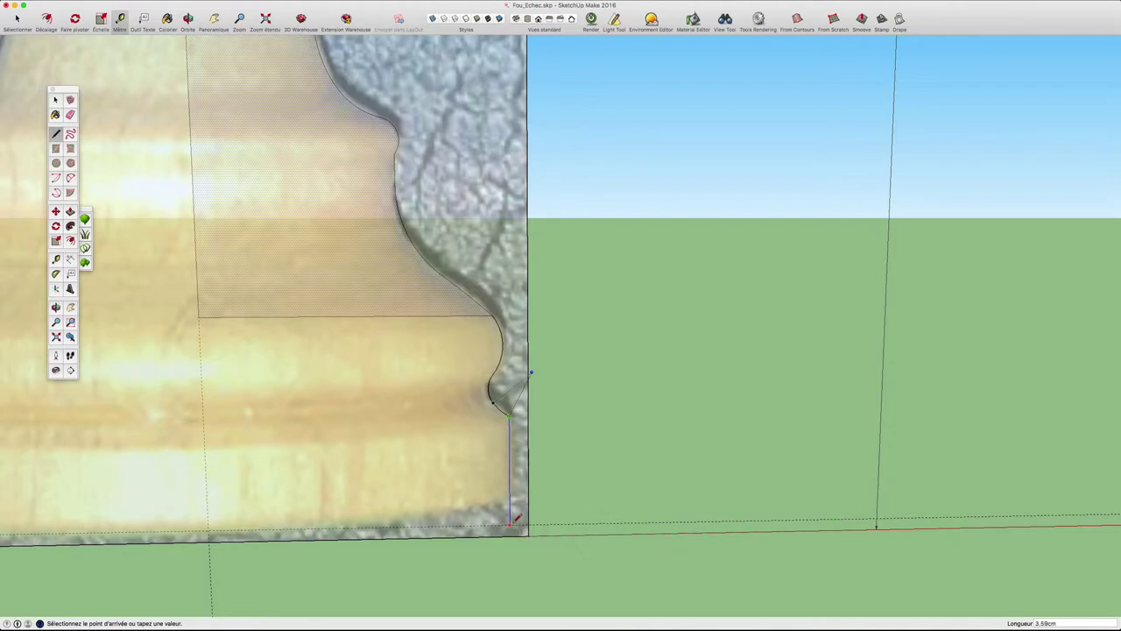
{"action": "left_click", "coordinate": [510, 524]}
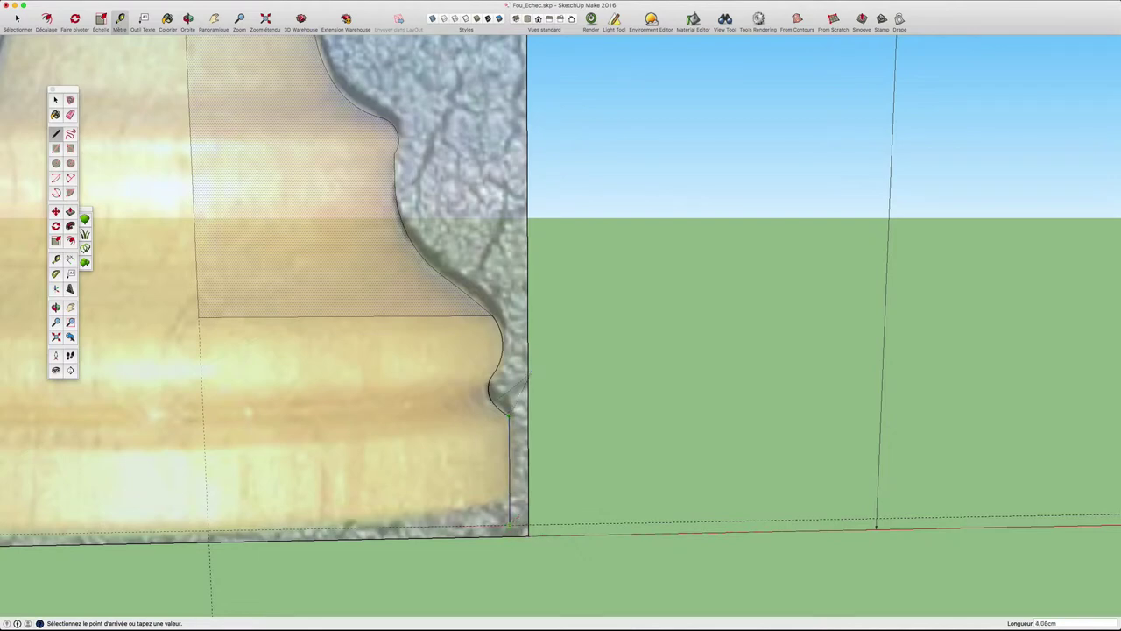
{"action": "left_click", "coordinate": [210, 530]}
{"action": "left_click", "coordinate": [202, 317]}
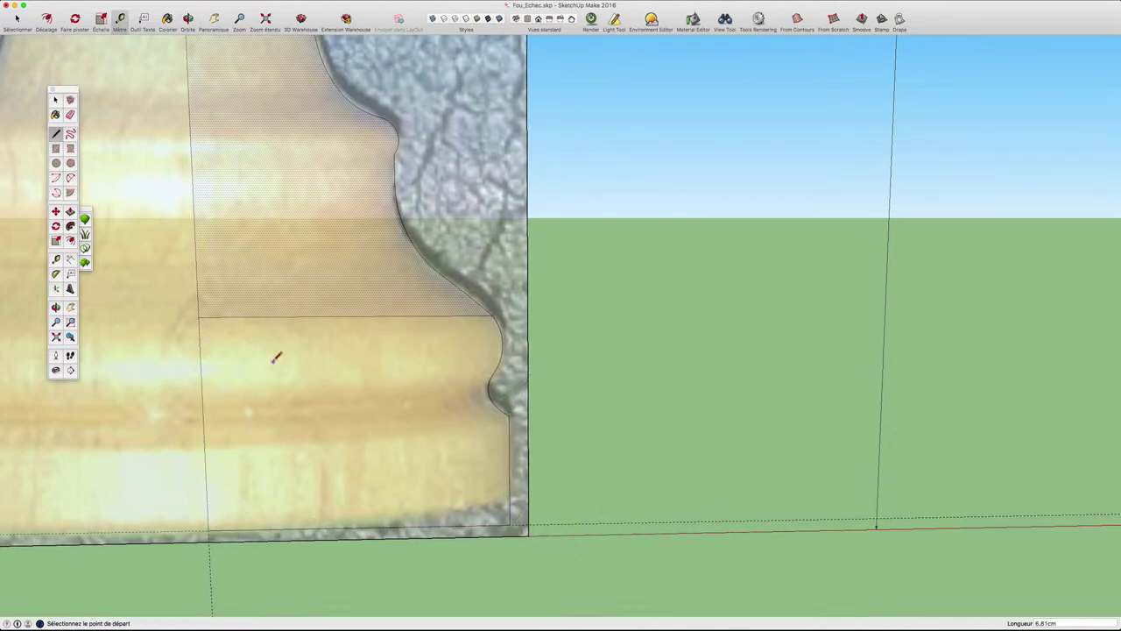
{"action": "key", "text": "space"}
- Select the newly closed lower face and zoom out to see the dimensions
{"action": "left_click", "coordinate": [287, 368]}
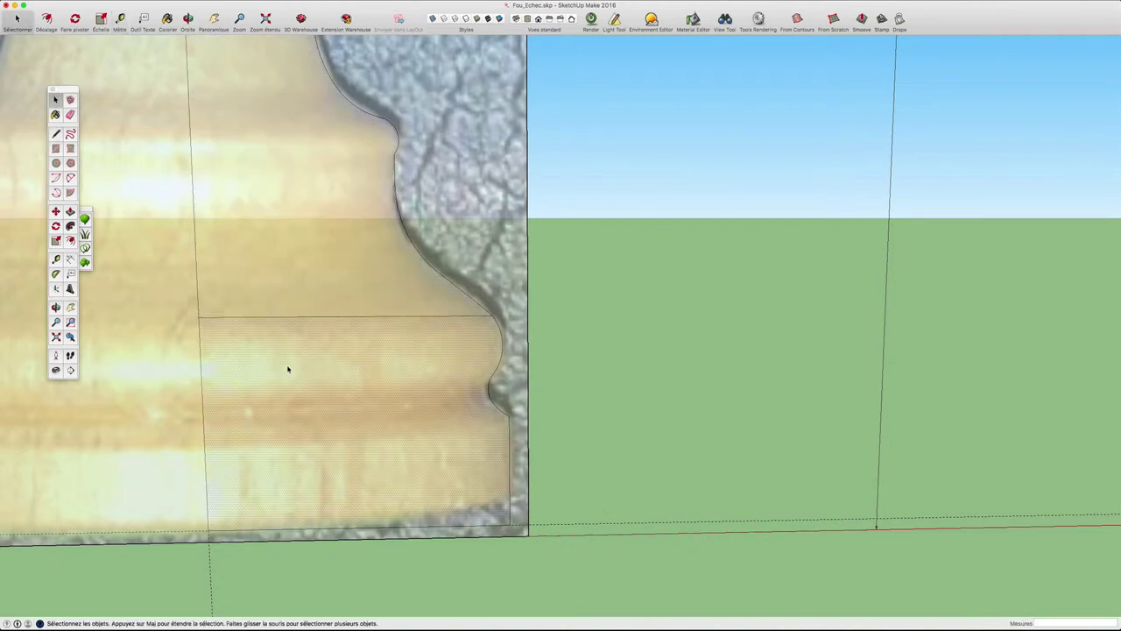
{"action": "scroll", "coordinate": [288, 369], "scroll_direction": "down", "scroll_amount": 2}
{"action": "scroll", "coordinate": [350, 408], "scroll_direction": "down", "scroll_amount": 2}
{"action": "scroll", "coordinate": [371, 423], "scroll_direction": "down", "scroll_amount": 2}
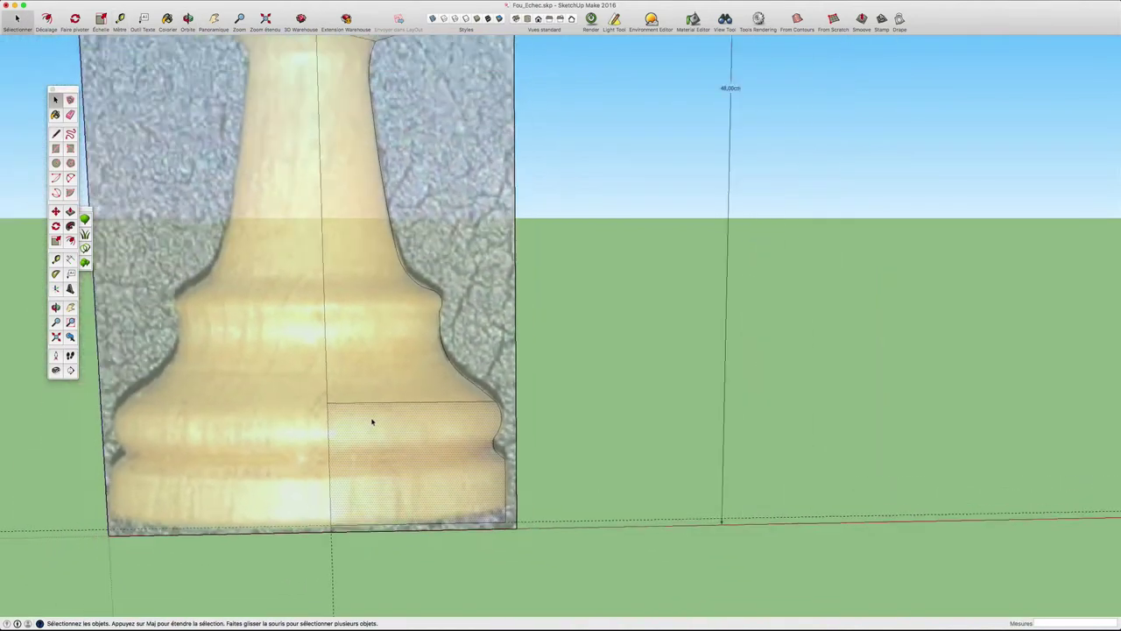
{"action": "scroll", "coordinate": [385, 398], "scroll_direction": "down", "scroll_amount": 2}
{"action": "scroll", "coordinate": [403, 370], "scroll_direction": "down", "scroll_amount": 1}
{"action": "scroll", "coordinate": [421, 371], "scroll_direction": "down", "scroll_amount": 2}
{"action": "scroll", "coordinate": [438, 341], "scroll_direction": "down", "scroll_amount": 2}
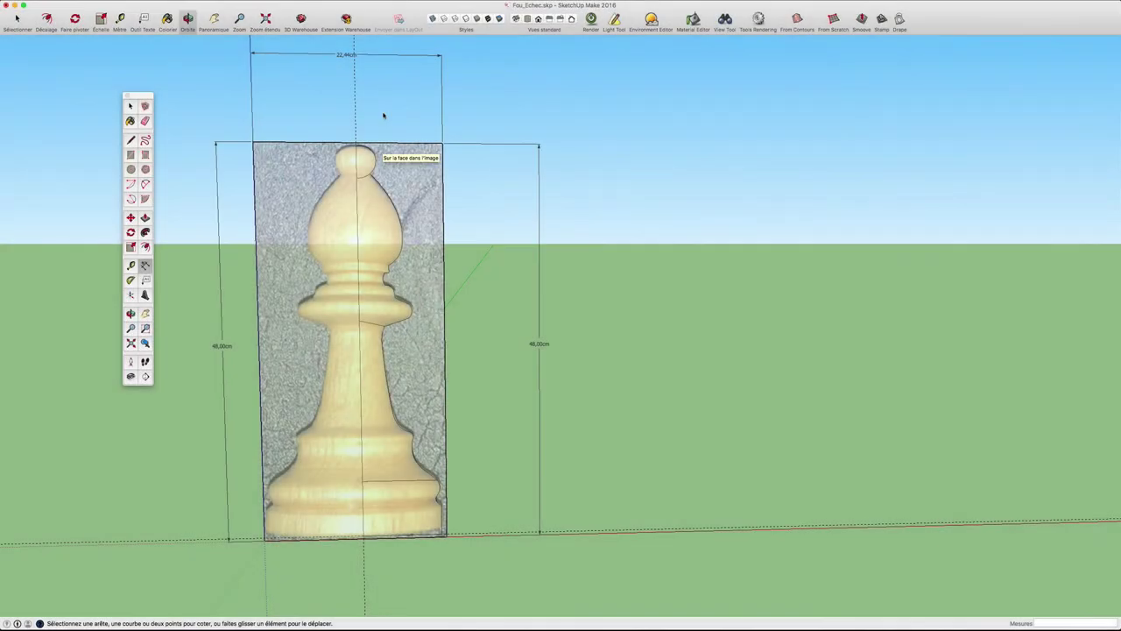
- Erase the 22,44cm width dimension and both 48,00cm height dimensions
{"action": "key", "text": "e"}
{"action": "left_click", "coordinate": [375, 54]}
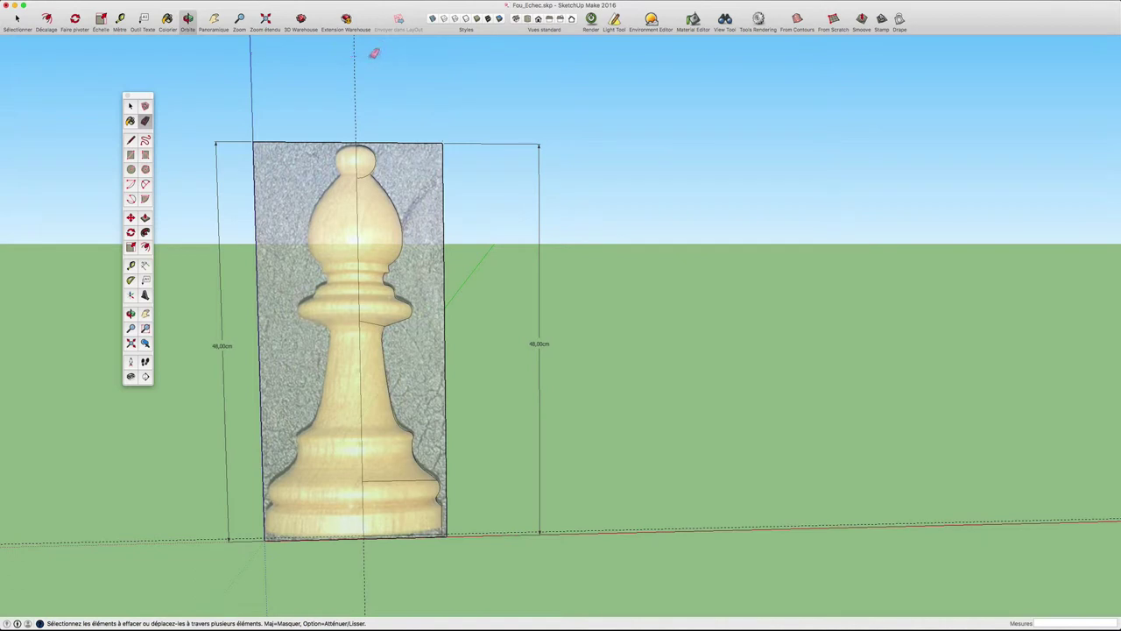
{"action": "left_click", "coordinate": [484, 141]}
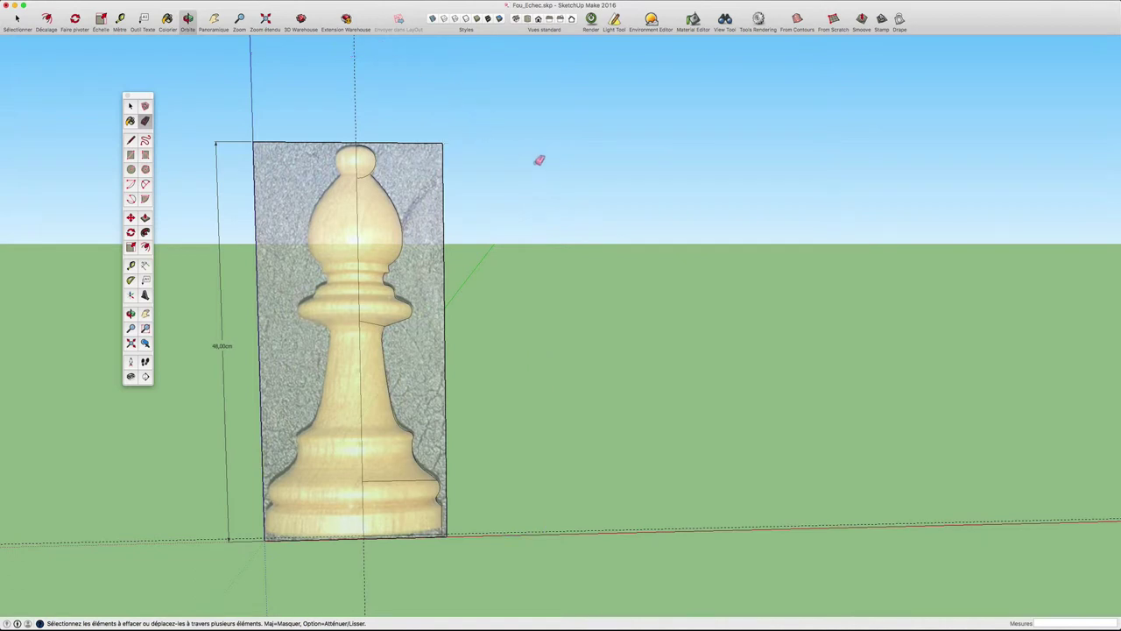
{"action": "left_click", "coordinate": [213, 164]}
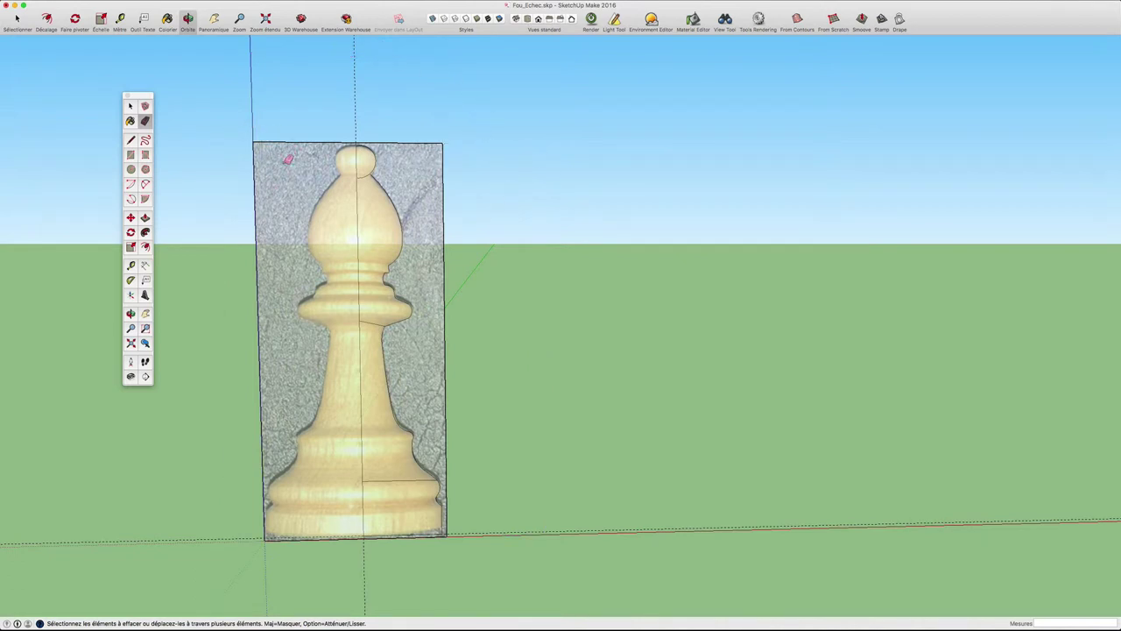
{"action": "key", "text": "space"}
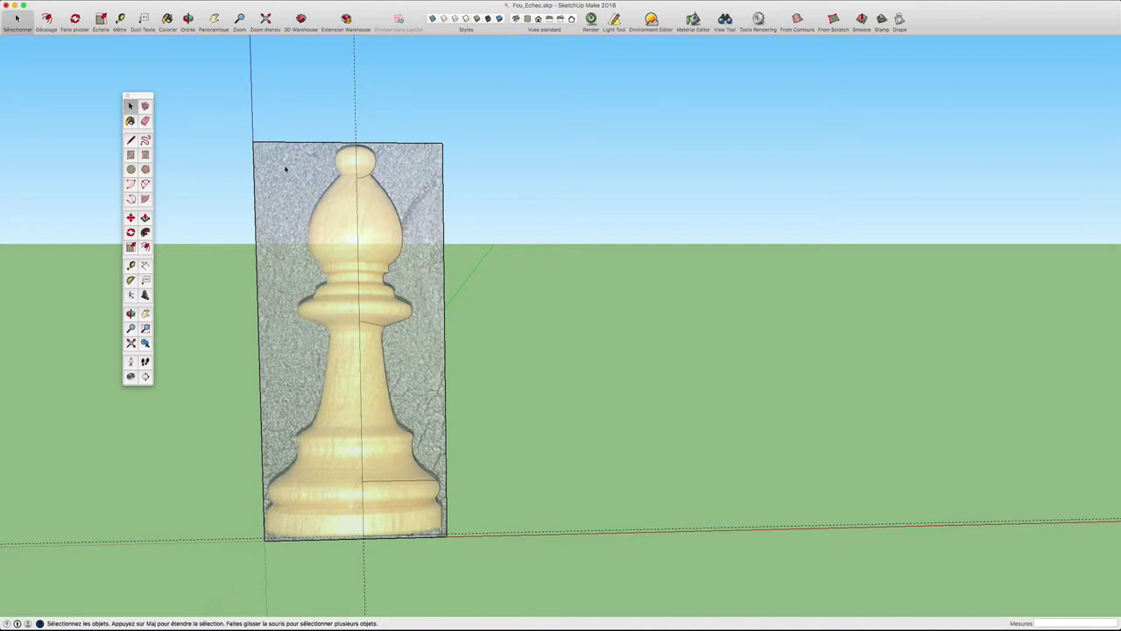
- Delete the bishop photo and erase its rectangle's top, left and right edges
{"action": "key", "text": "Delete"}
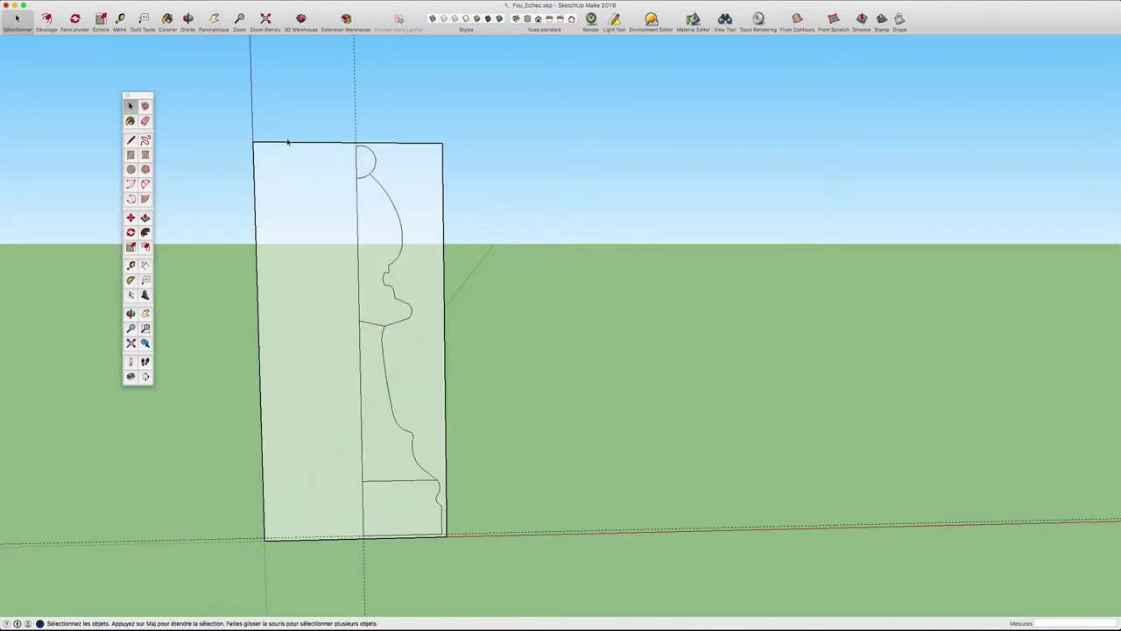
{"action": "key", "text": "e"}
{"action": "left_click_drag", "start_coordinate": [291, 141], "coordinate": [260, 169]}
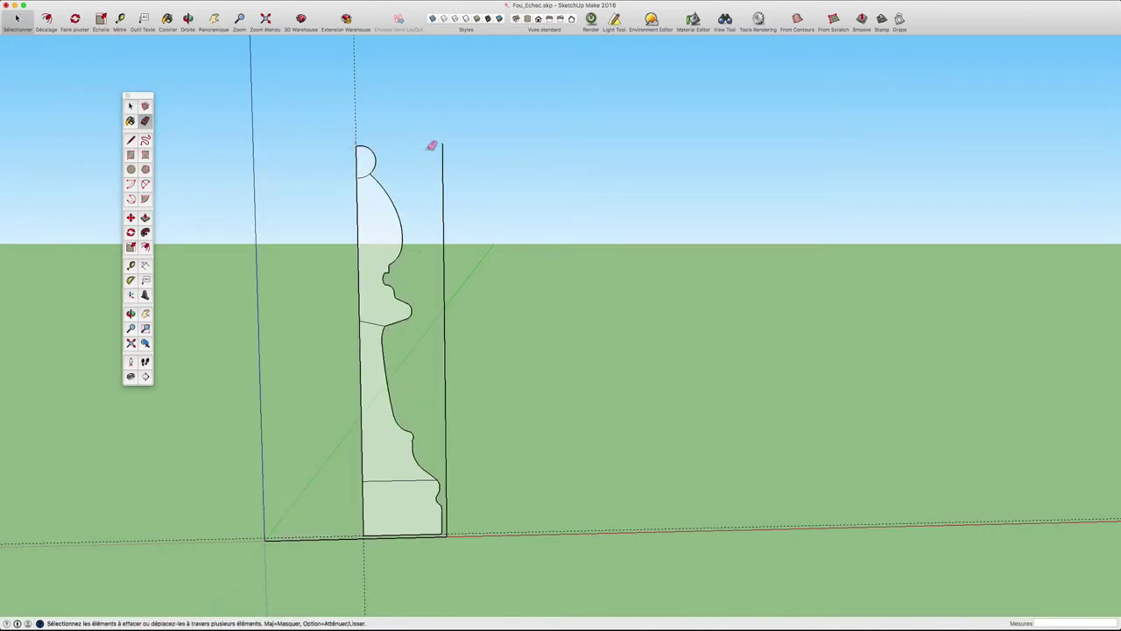
{"action": "left_click_drag", "start_coordinate": [431, 145], "coordinate": [453, 152]}
- Erase the leftover bottom edge and the line across the base, then choose Save As
{"action": "left_click_drag", "start_coordinate": [459, 528], "coordinate": [388, 546]}
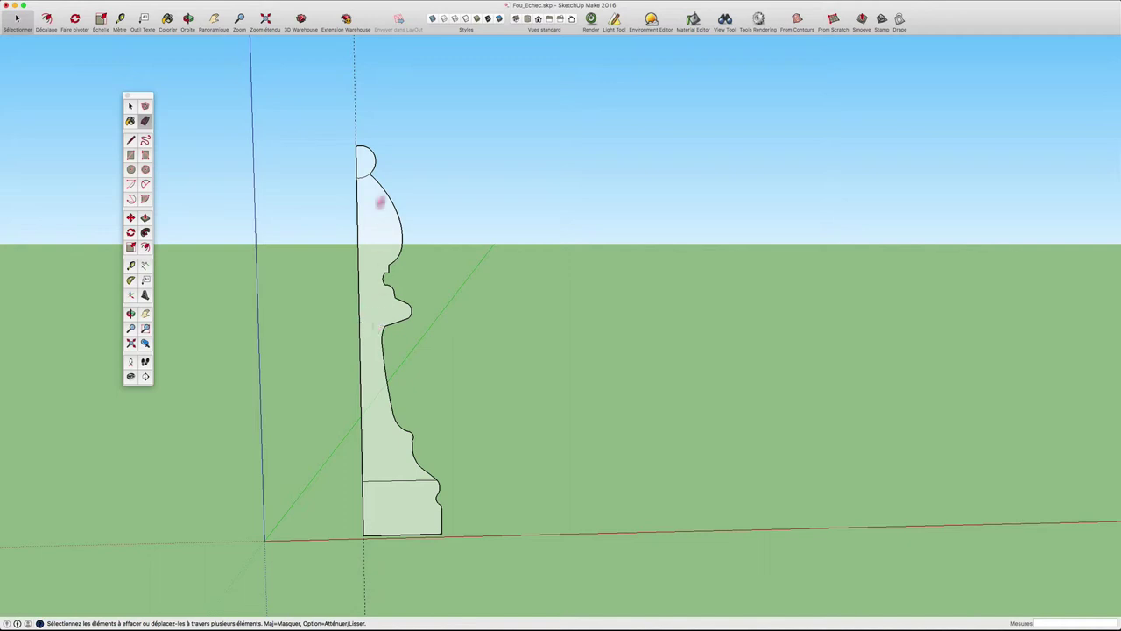
{"action": "left_click_drag", "start_coordinate": [380, 465], "coordinate": [392, 487]}
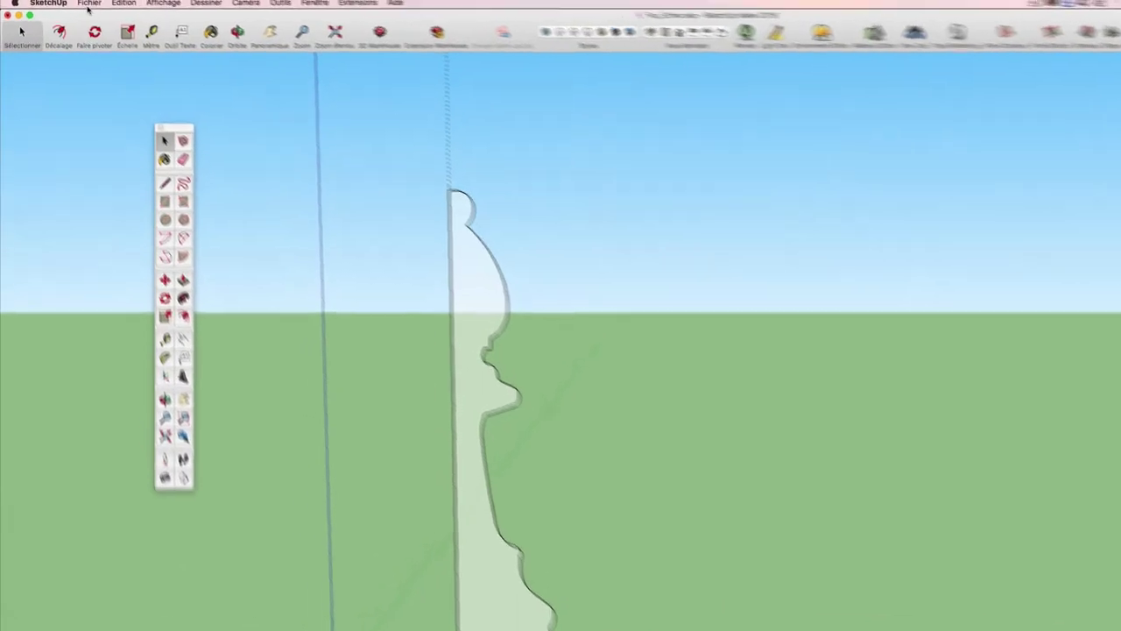
{"action": "left_click", "coordinate": [89, 5]}
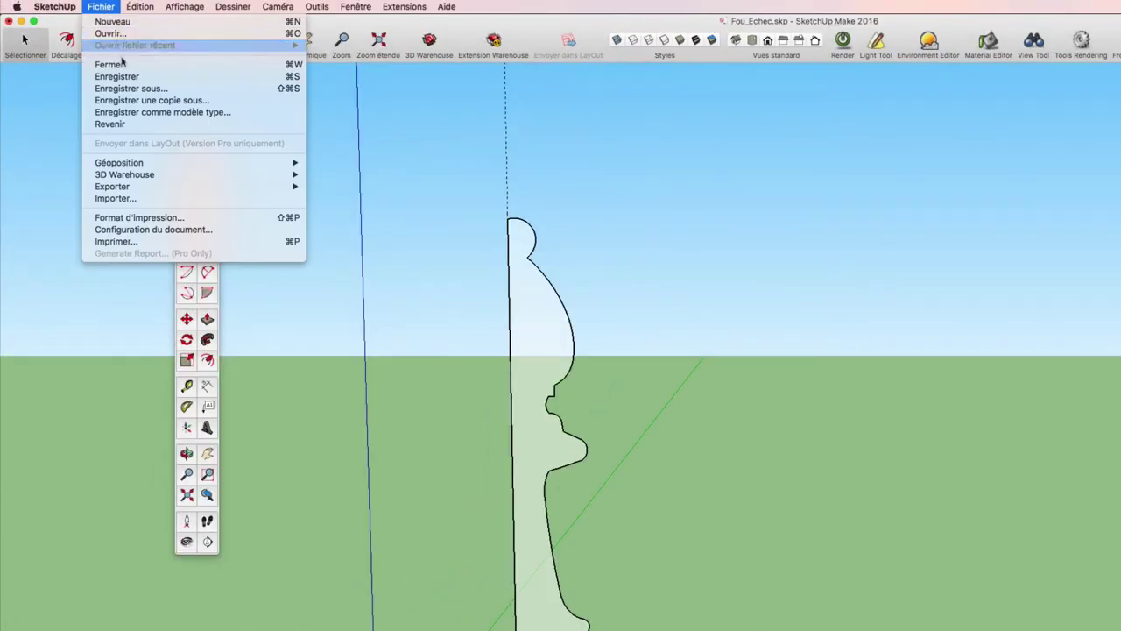
{"action": "left_click", "coordinate": [175, 89]}
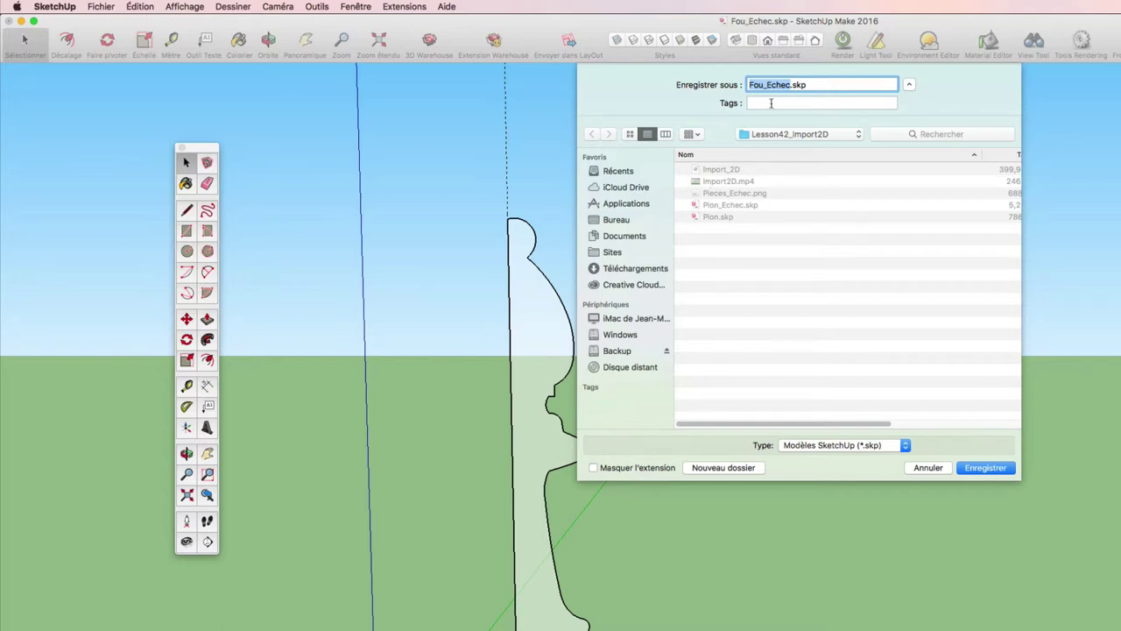
- Confirm the save so the model is stored as Fou_Echec.skp in Lesson42_Import2D
{"action": "left_click", "coordinate": [986, 468]}
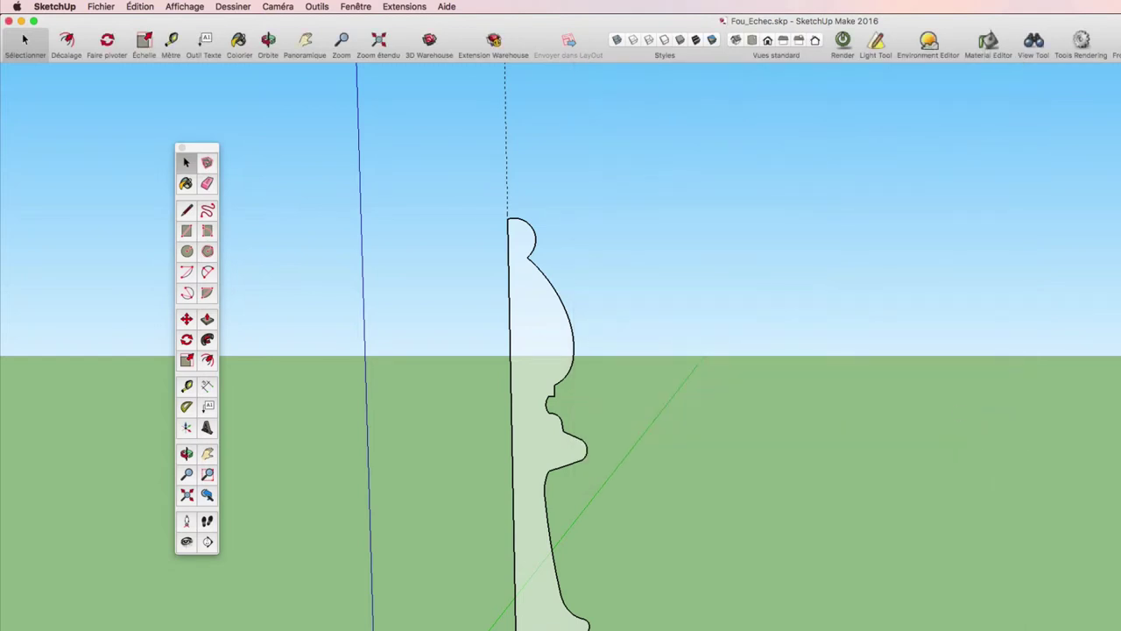
{"action": "key", "text": "c"}
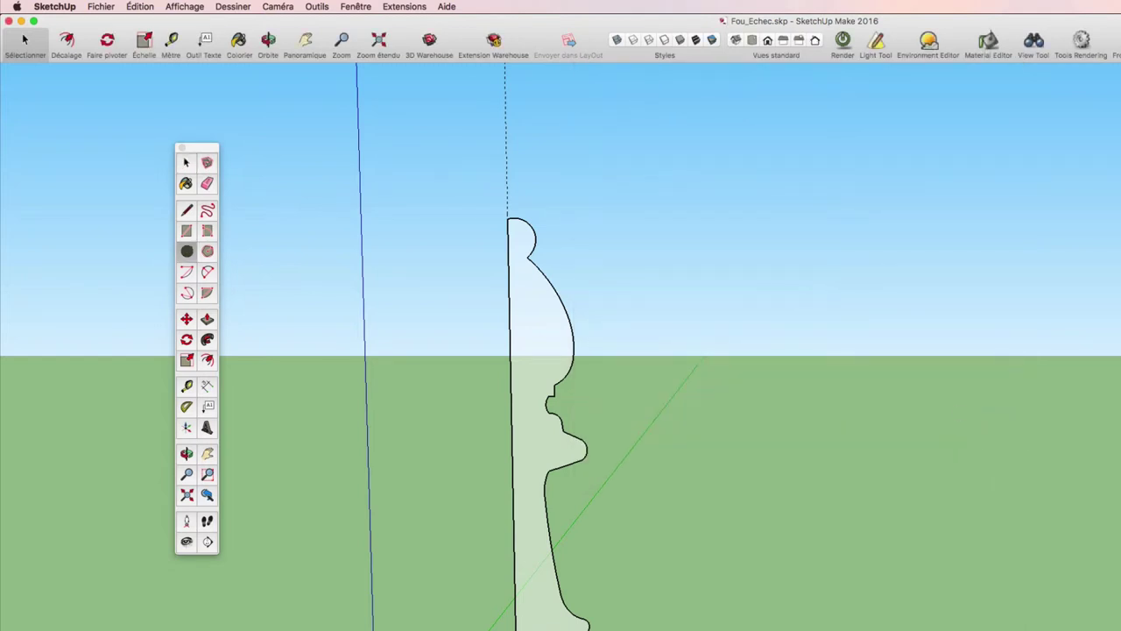
- Draw a flat 13,77cm-radius circle on the ground centred at the foot of the axis
{"action": "key", "text": "Up"}
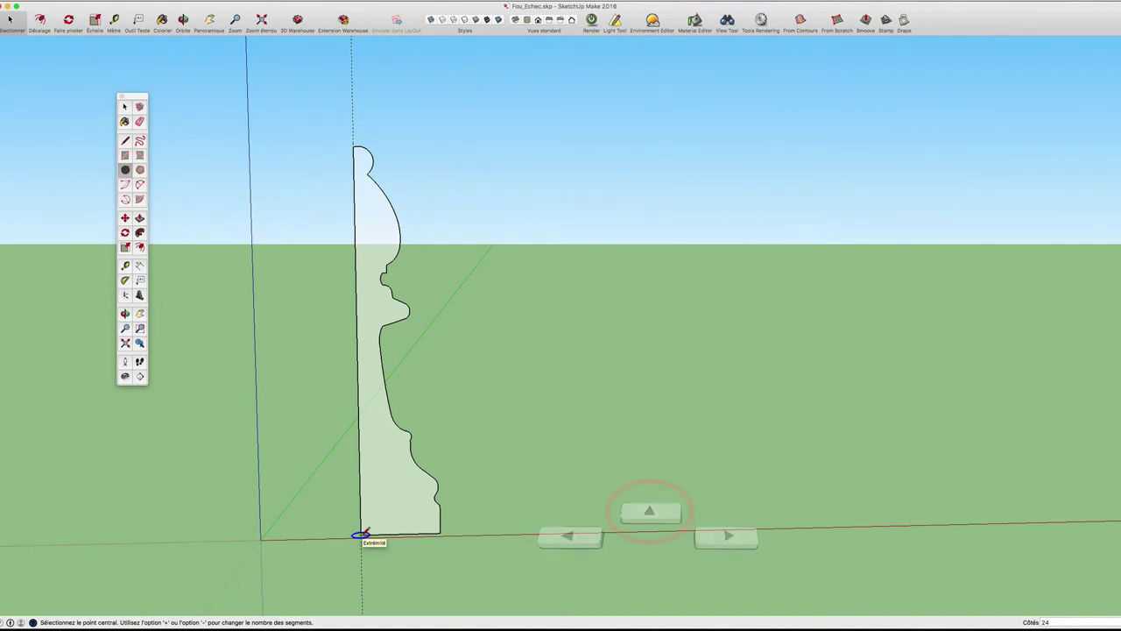
{"action": "left_click", "coordinate": [362, 535]}
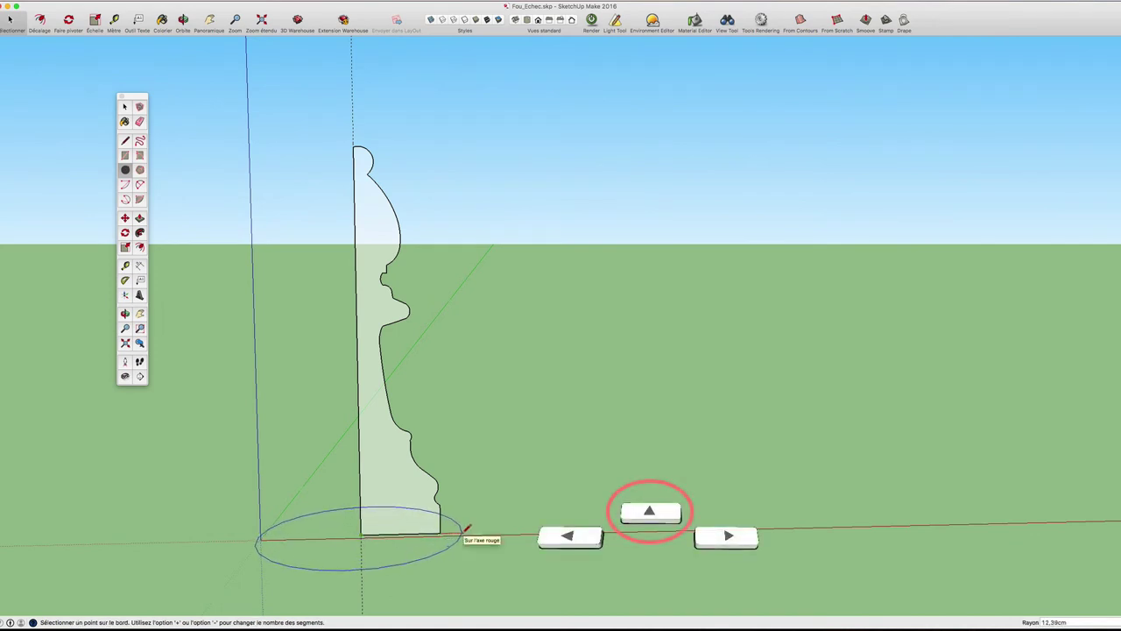
{"action": "left_click", "coordinate": [477, 528]}
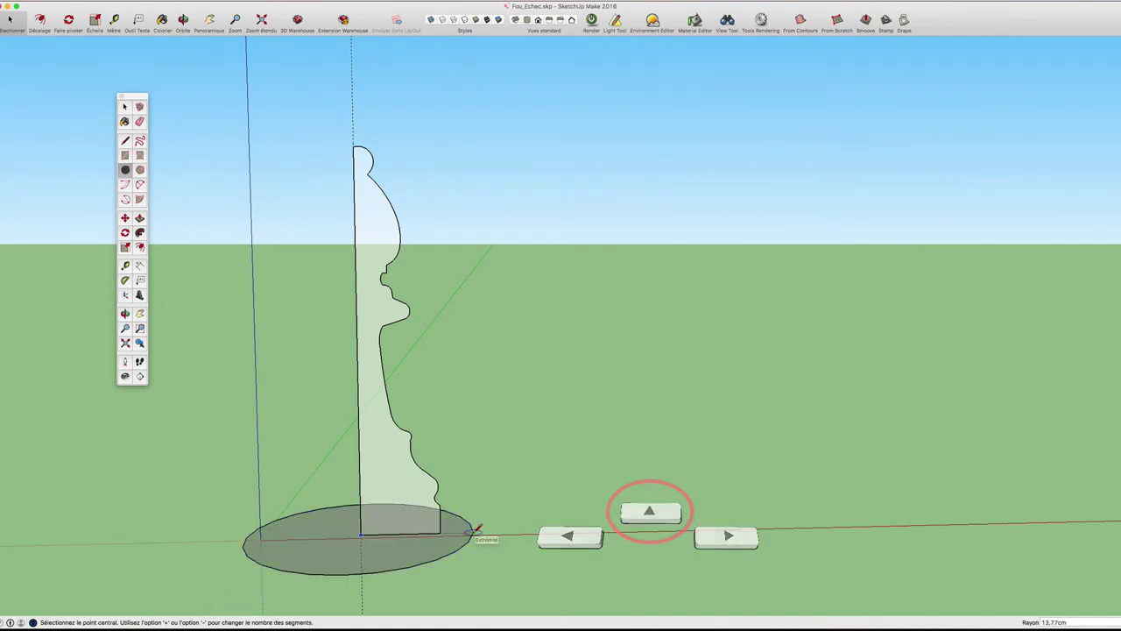
{"action": "key", "text": "space"}
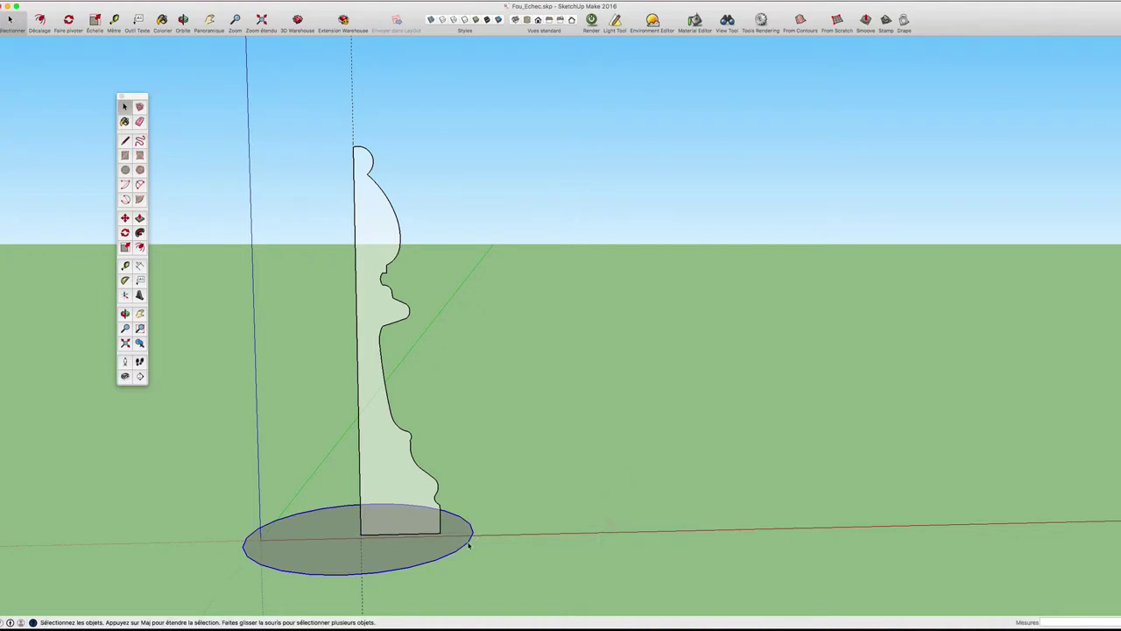
- Verify in Entity Info that the circle has 24 segments
{"action": "right_click", "coordinate": [469, 545]}
{"action": "left_click", "coordinate": [489, 518]}
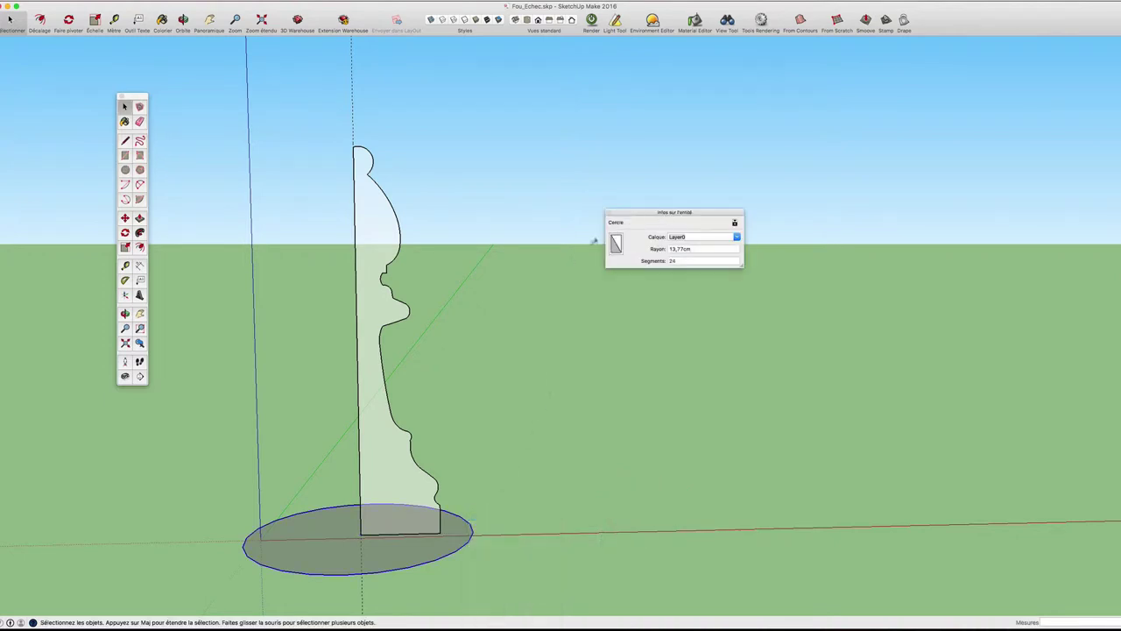
{"action": "left_click", "coordinate": [683, 262]}
{"action": "left_click", "coordinate": [608, 212]}
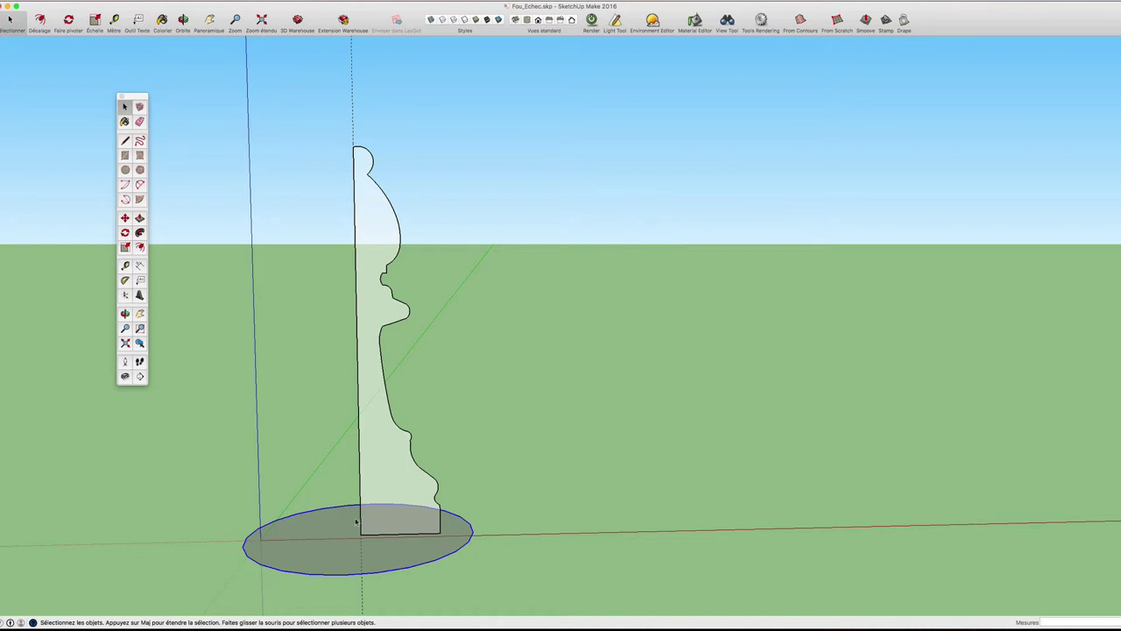
- Revolve the profile face around the circle path with Follow Me, then turn off X-ray
{"action": "left_click", "coordinate": [140, 233]}
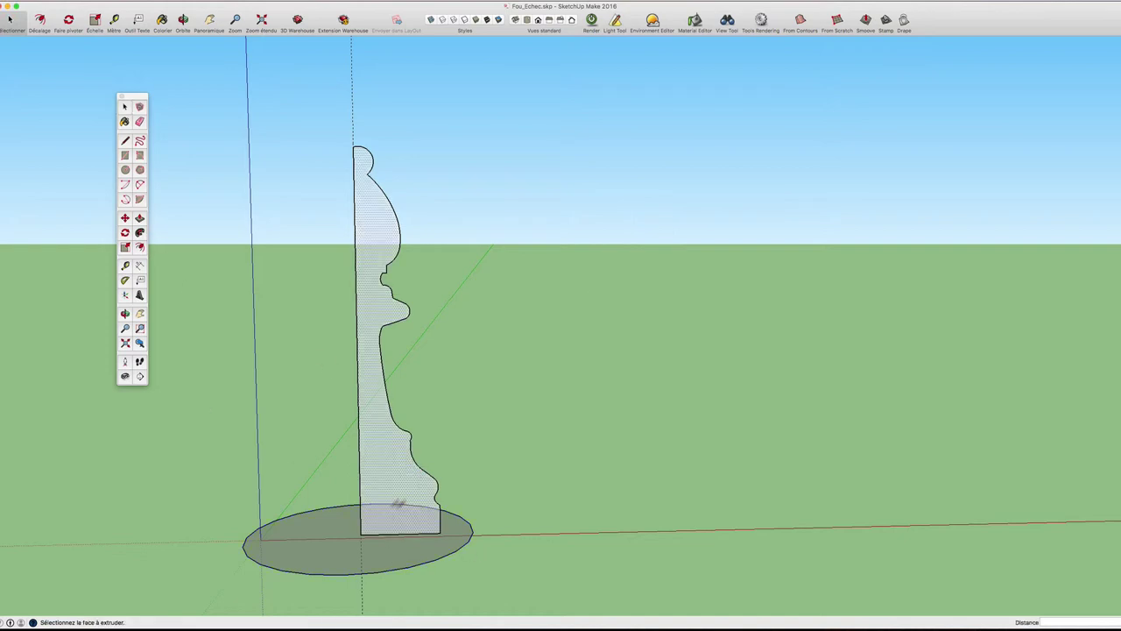
{"action": "key", "text": "space"}
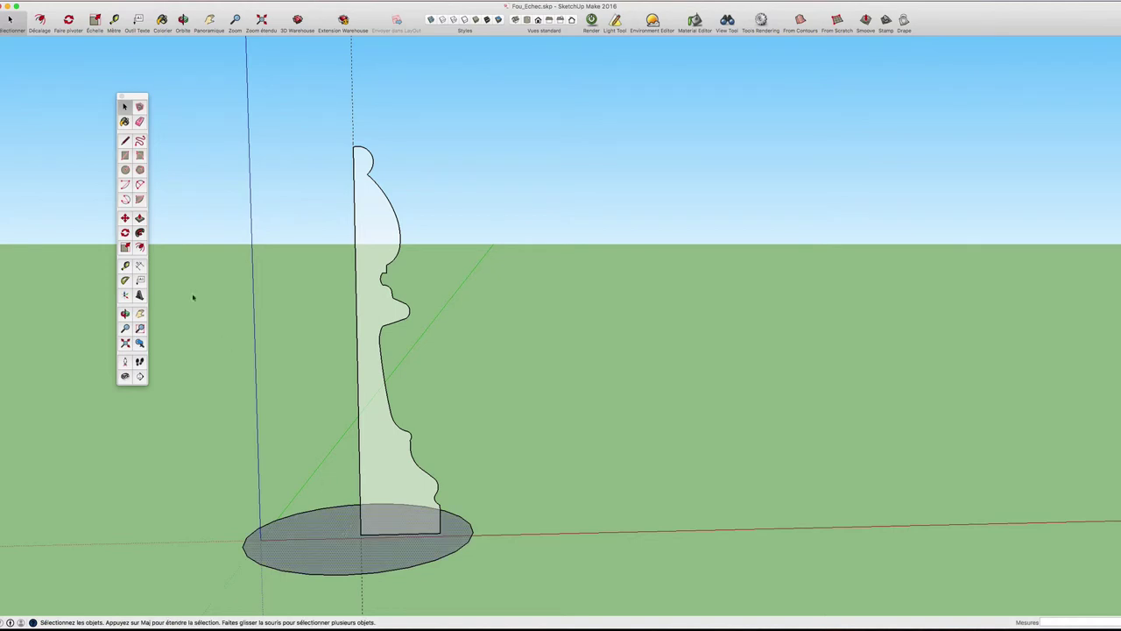
{"action": "left_click", "coordinate": [139, 233]}
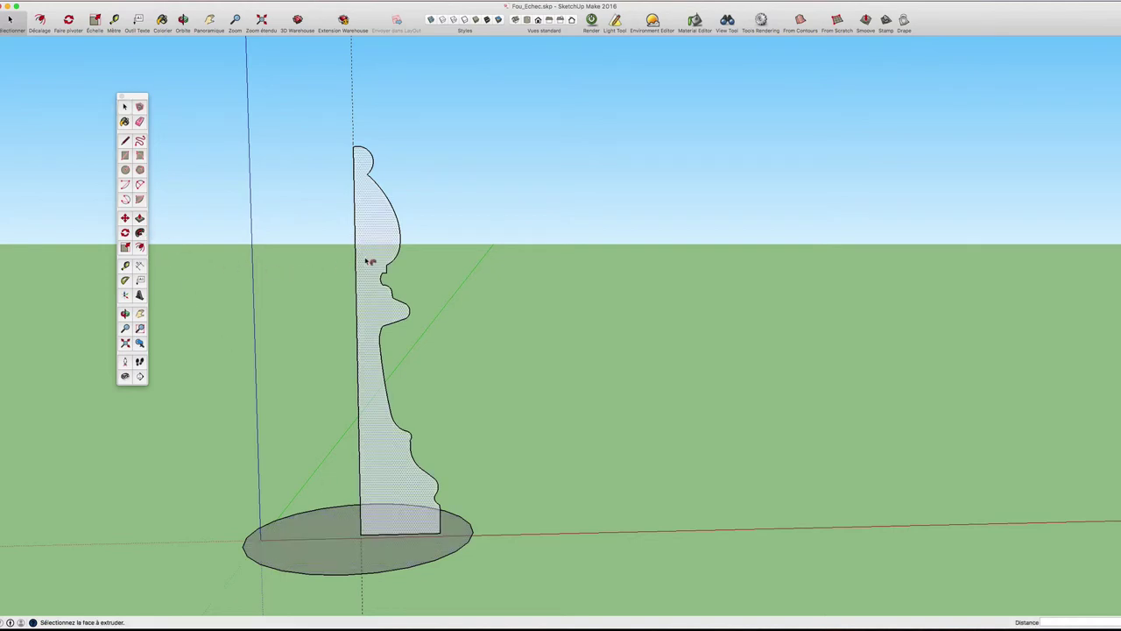
{"action": "left_click", "coordinate": [370, 261]}
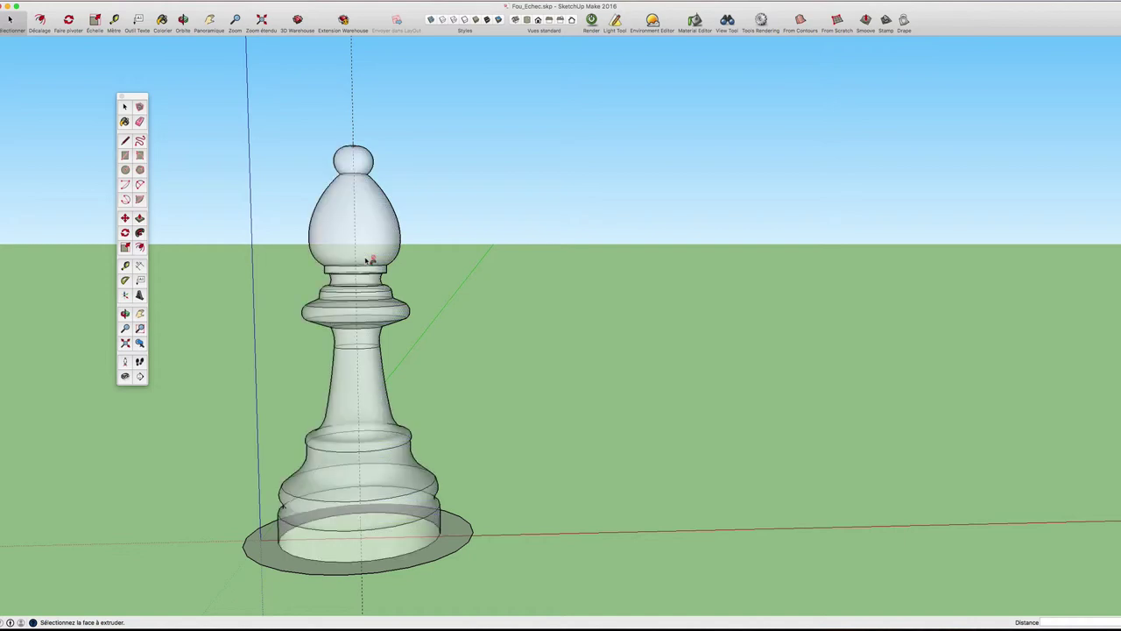
{"action": "mouse_move", "coordinate": [400, 248]}
{"action": "middle_mouse_down"}
{"action": "mouse_move", "coordinate": [438, 295]}
{"action": "mouse_move", "coordinate": [438, 187]}
{"action": "mouse_move", "coordinate": [420, 215]}
{"action": "mouse_move", "coordinate": [440, 328]}
{"action": "mouse_move", "coordinate": [461, 175]}
{"action": "mouse_move", "coordinate": [467, 201]}
{"action": "middle_mouse_up"}
{"action": "left_click", "coordinate": [430, 20]}
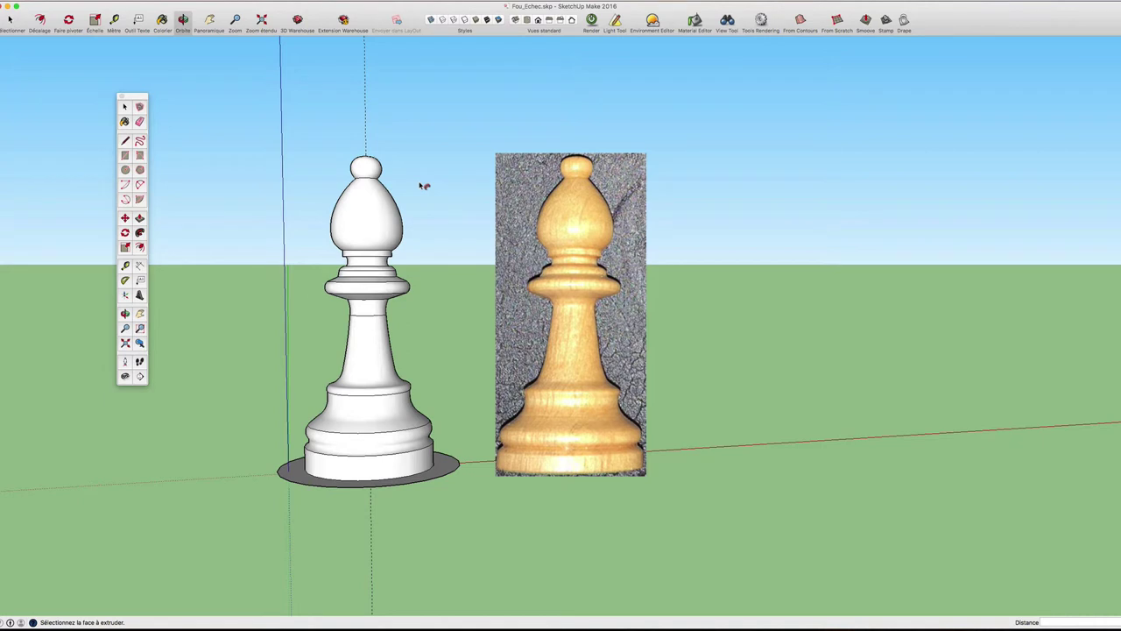
- Zoom out and orbit to look down on the whole bishop from slightly above
{"action": "key", "text": "space"}
{"action": "scroll", "coordinate": [412, 466], "scroll_direction": "up", "scroll_amount": 5}
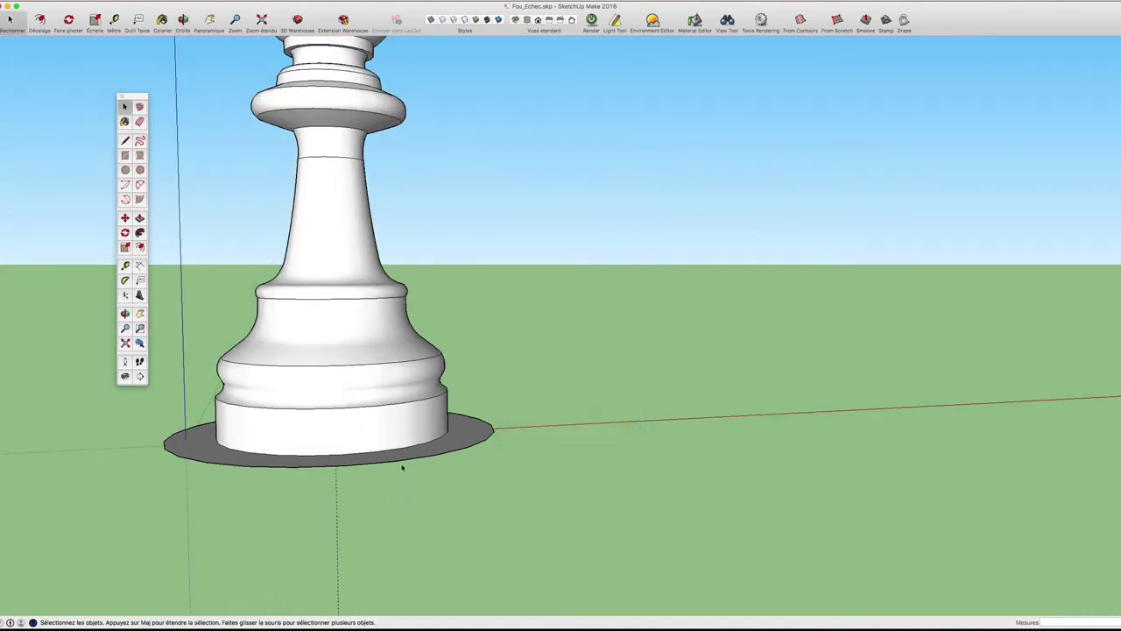
{"action": "scroll", "coordinate": [406, 458], "scroll_direction": "down", "scroll_amount": 3}
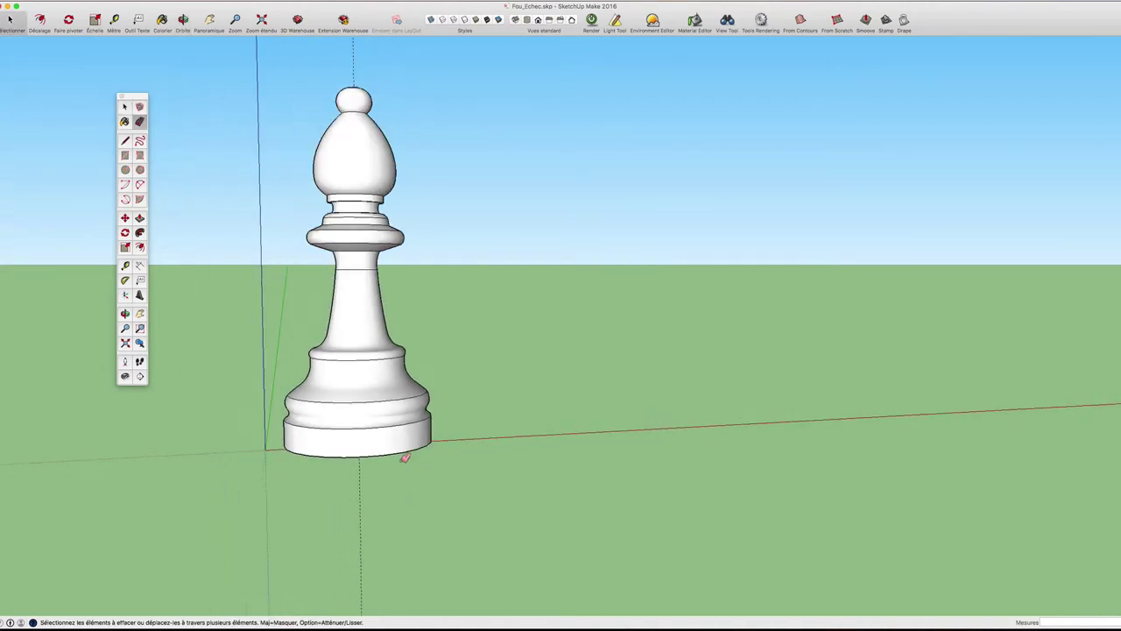
{"action": "scroll", "coordinate": [395, 438], "scroll_direction": "down", "scroll_amount": 3}
{"action": "middle_click_drag", "start_coordinate": [376, 409], "coordinate": [565, 326]}
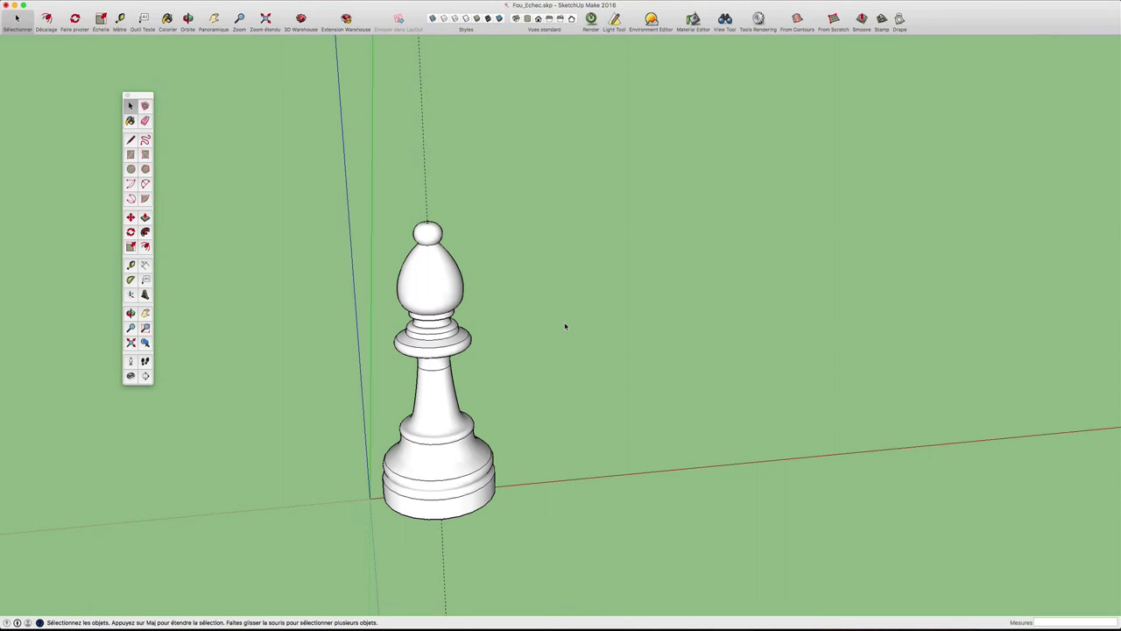
{"action": "key", "text": "t"}
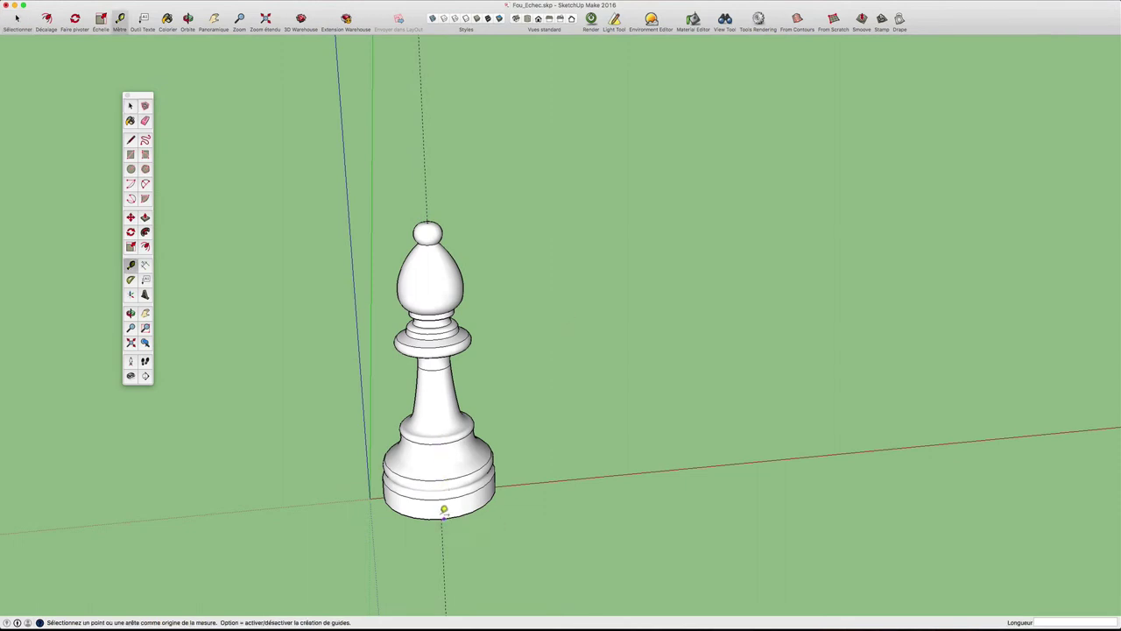
- Rescale the whole bishop so its base-to-tip height measures 4,8 cm
{"action": "key", "text": "space"}
{"action": "left_click", "coordinate": [441, 512]}
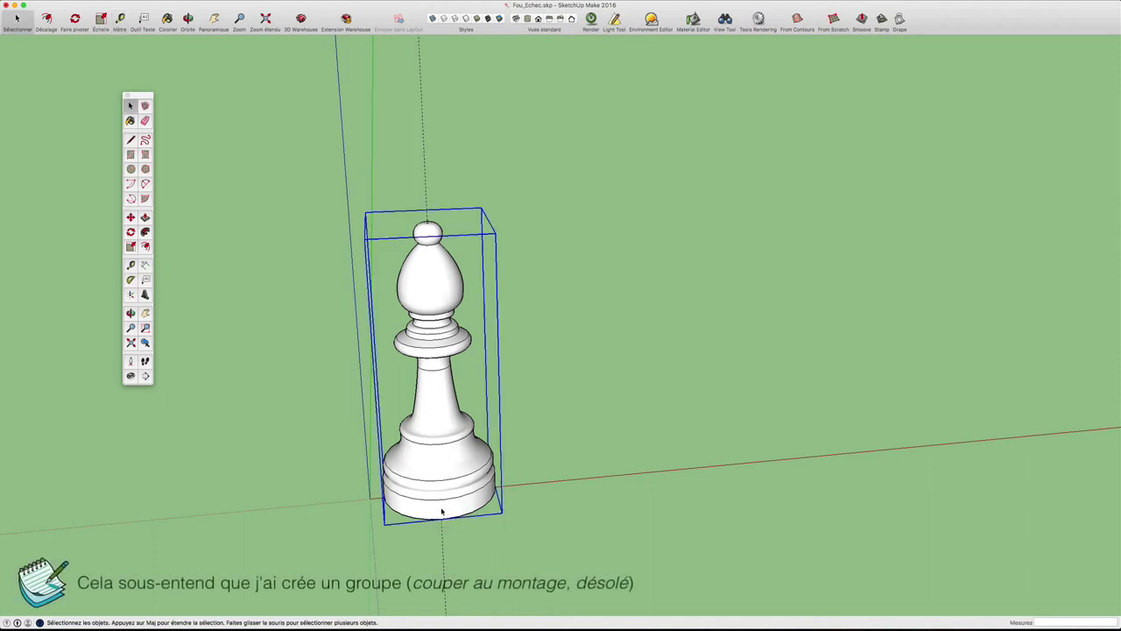
{"action": "key", "text": "t"}
{"action": "left_click", "coordinate": [445, 512]}
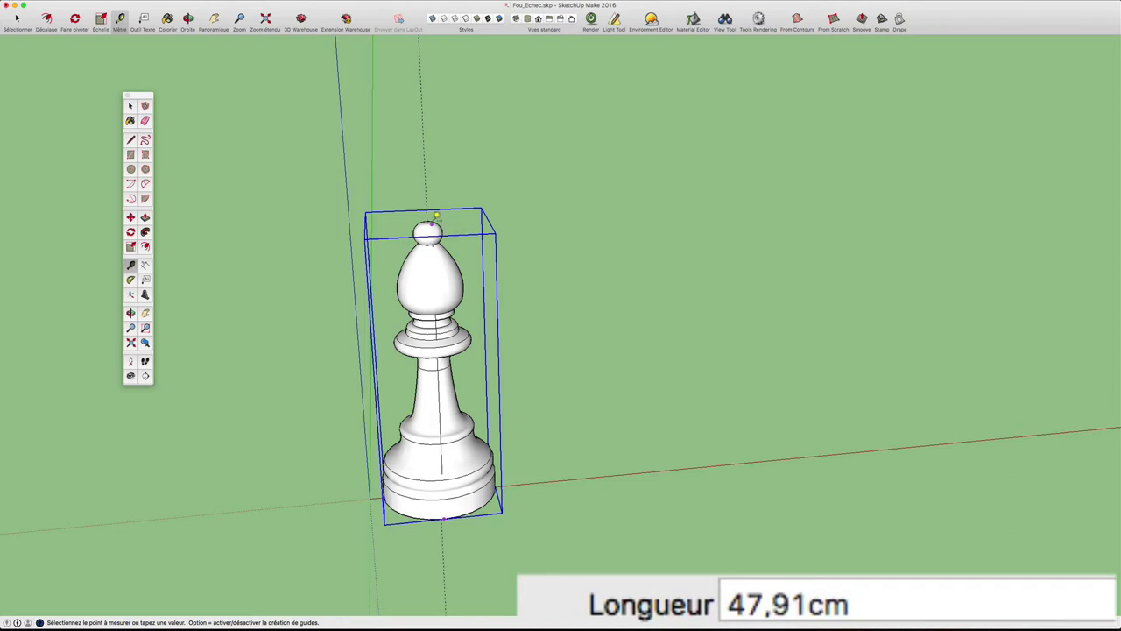
{"action": "scroll", "coordinate": [430, 221], "scroll_direction": "up", "scroll_amount": 3}
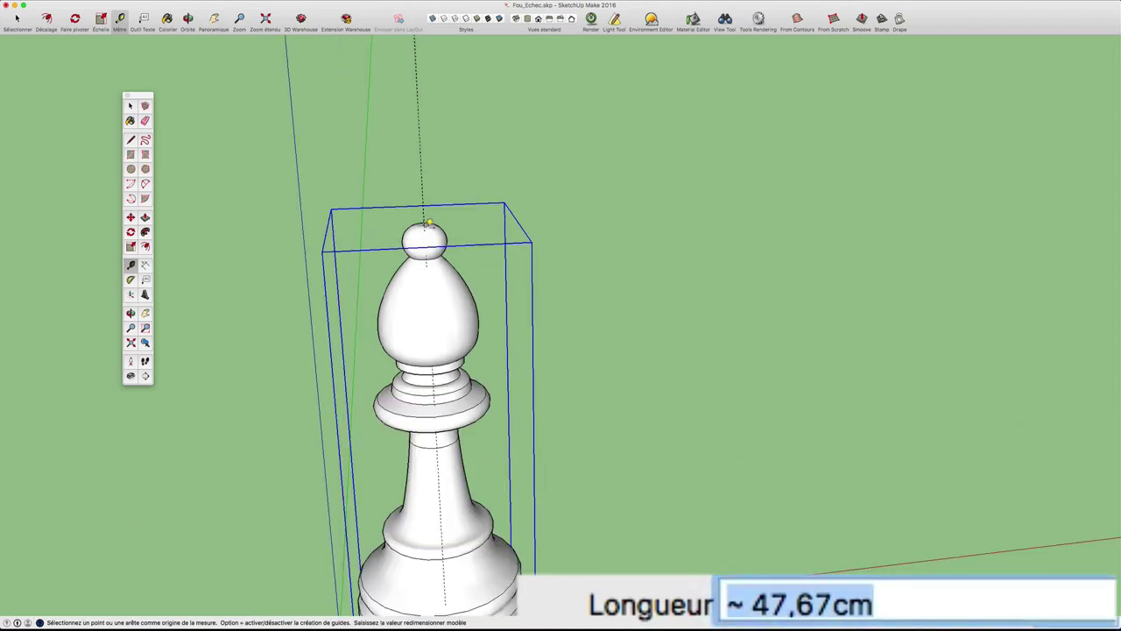
{"action": "type", "text": "4,8"}
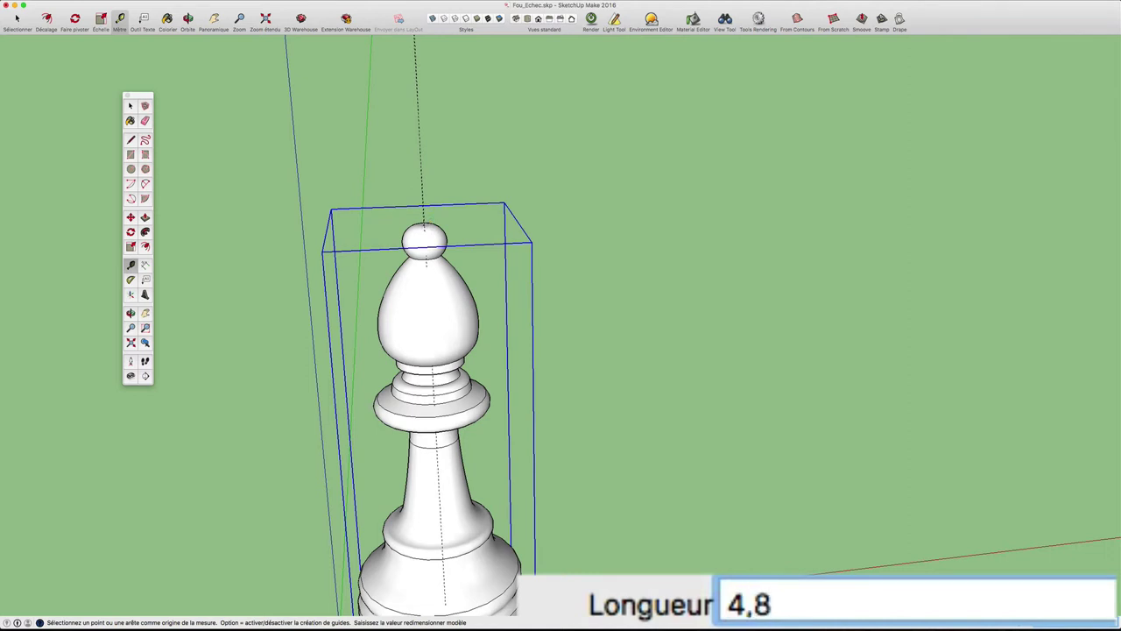
{"action": "key", "text": "Return"}
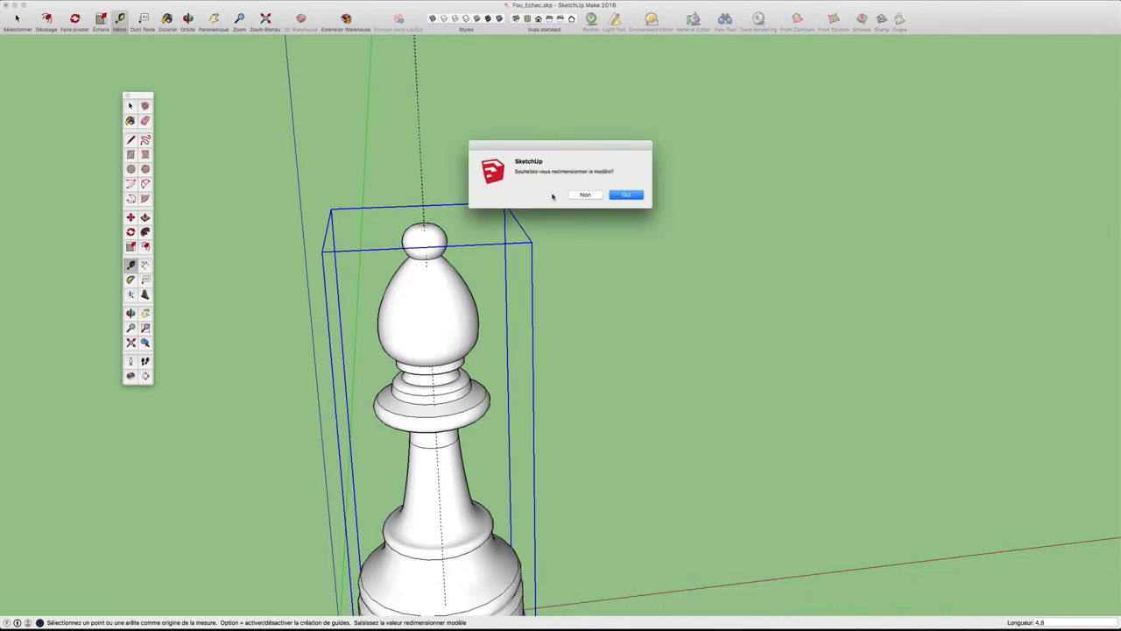
{"action": "left_click", "coordinate": [626, 194]}
{"action": "scroll", "coordinate": [585, 247], "scroll_direction": "down", "scroll_amount": 5}
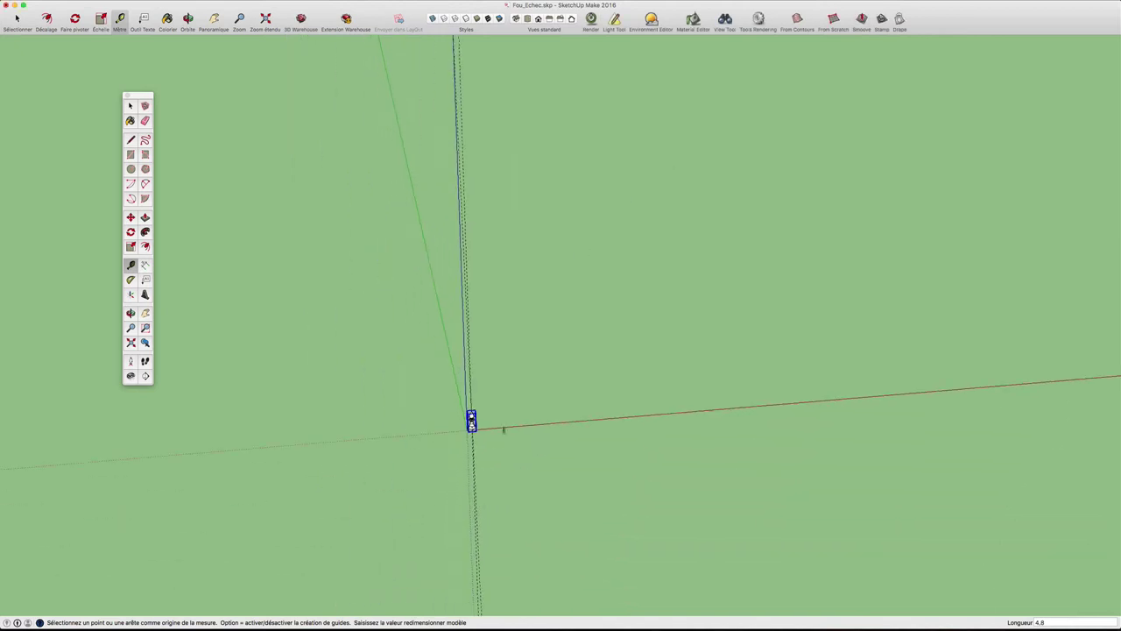
{"action": "scroll", "coordinate": [503, 429], "scroll_direction": "up", "scroll_amount": 2}
{"action": "scroll", "coordinate": [490, 427], "scroll_direction": "up", "scroll_amount": 2}
{"action": "scroll", "coordinate": [473, 424], "scroll_direction": "up", "scroll_amount": 2}
{"action": "scroll", "coordinate": [456, 422], "scroll_direction": "up", "scroll_amount": 2}
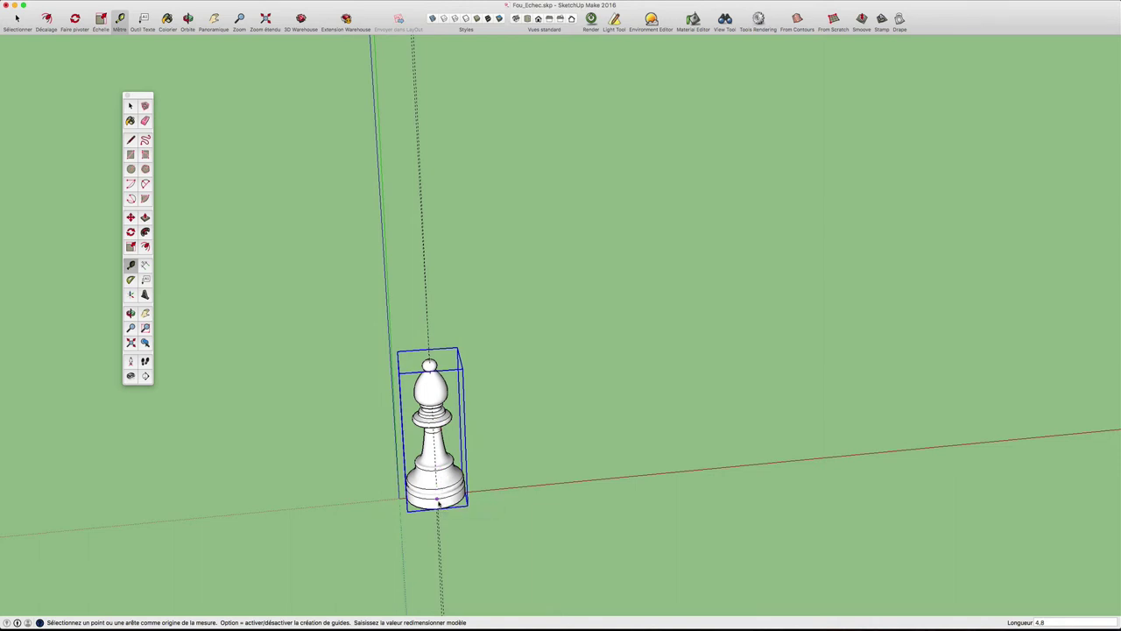
- Re-measure the bishop's base-to-tip height and base width, then orbit to a level view
{"action": "key", "text": "space"}
{"action": "left_click", "coordinate": [480, 473]}
{"action": "key", "text": "t"}
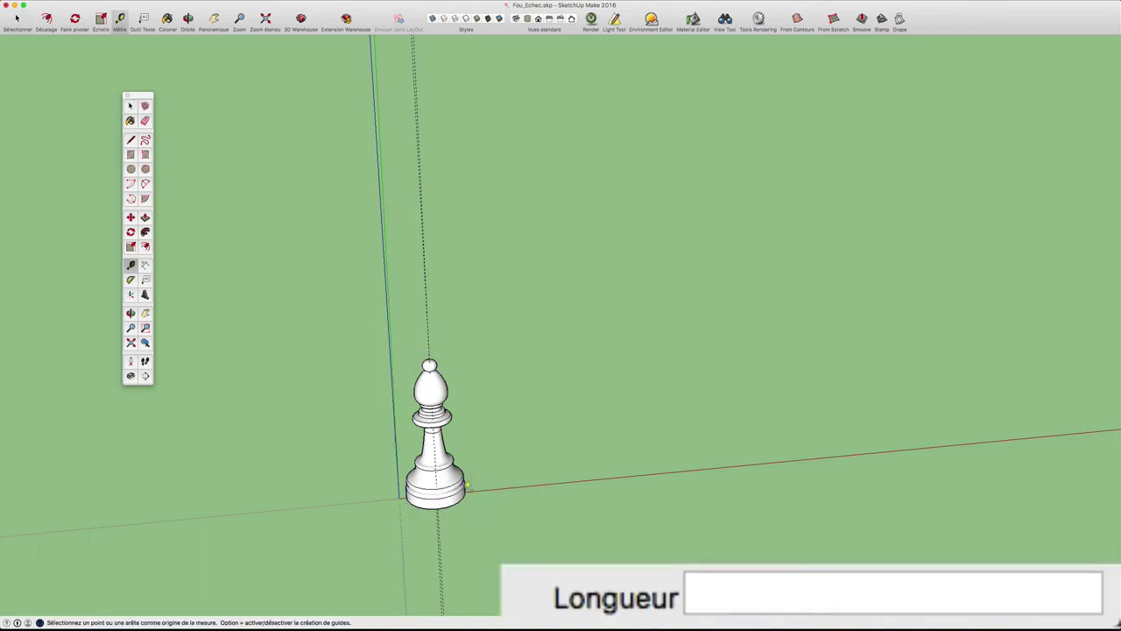
{"action": "left_click", "coordinate": [438, 506]}
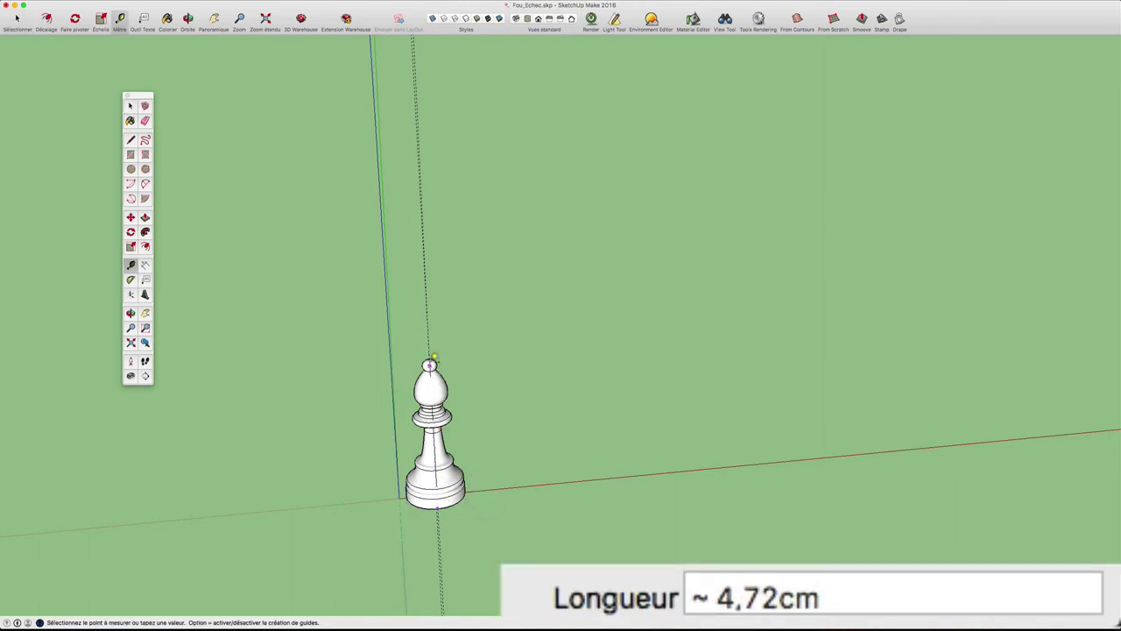
{"action": "left_click", "coordinate": [433, 353]}
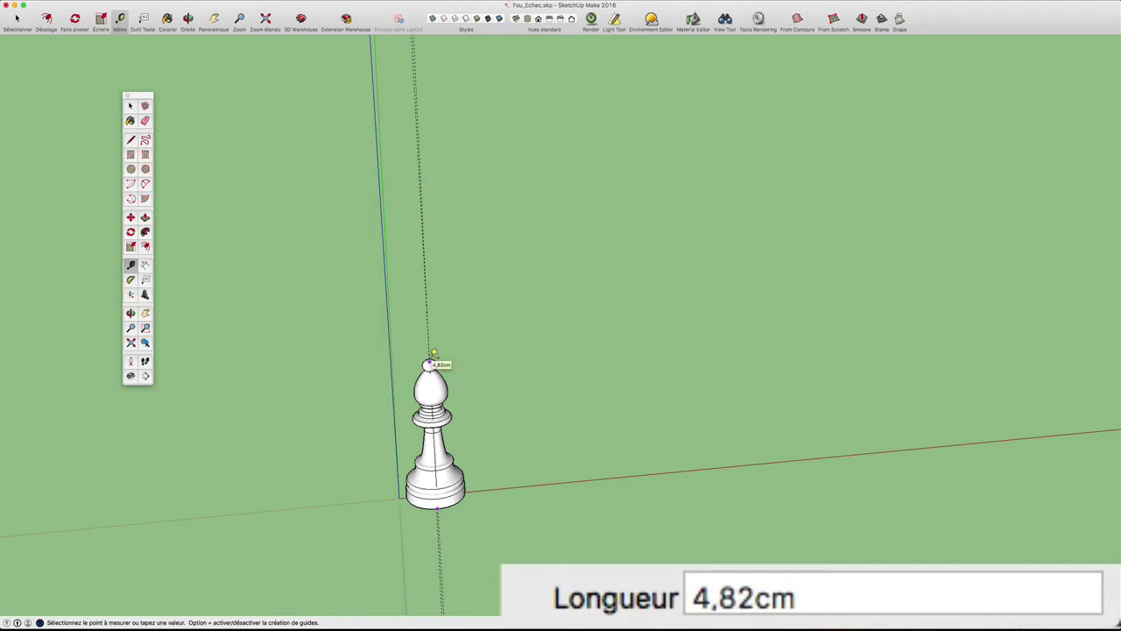
{"action": "key", "text": "space"}
{"action": "key", "text": "t"}
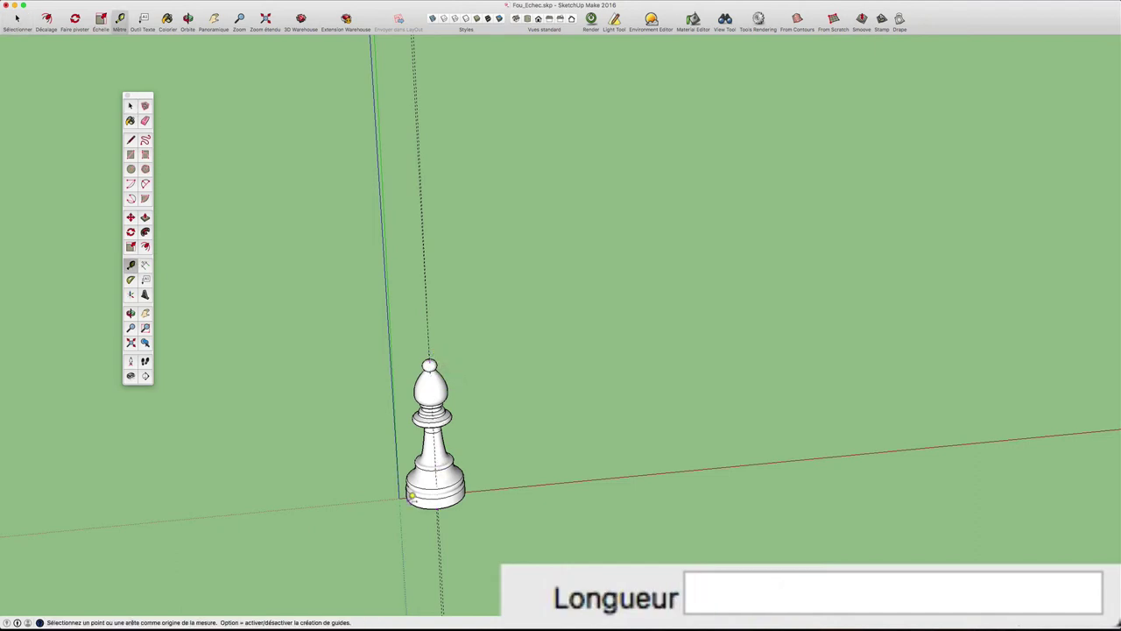
{"action": "left_click", "coordinate": [408, 491]}
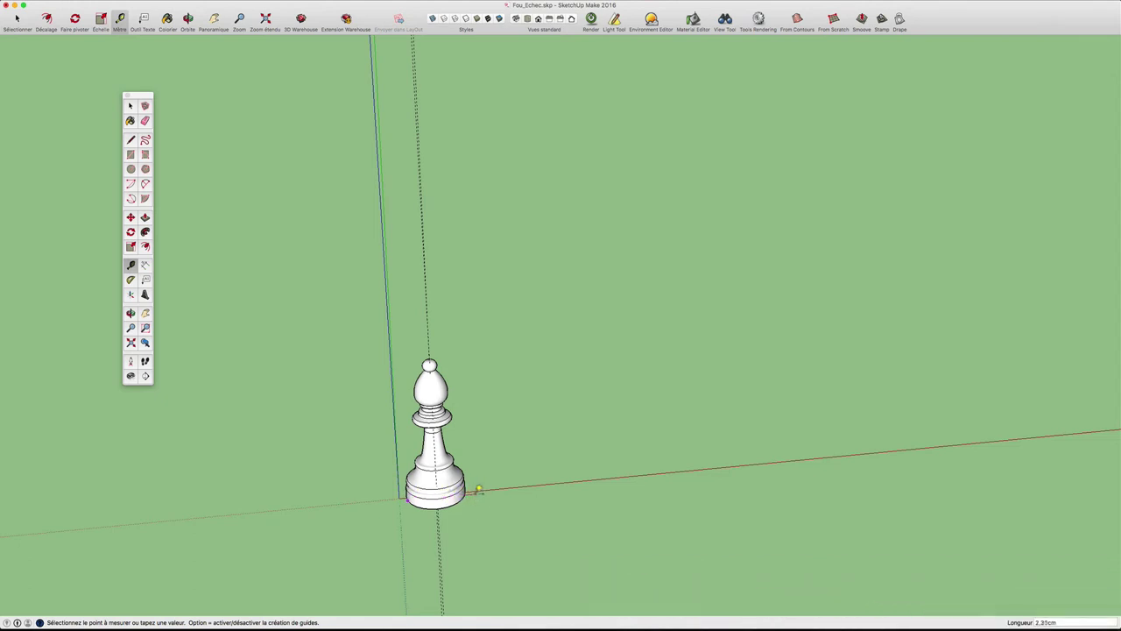
{"action": "left_click", "coordinate": [456, 501]}
{"action": "mouse_move", "coordinate": [455, 501]}
{"action": "middle_mouse_down"}
{"action": "mouse_move", "coordinate": [656, 496]}
{"action": "mouse_move", "coordinate": [442, 547]}
{"action": "middle_mouse_up"}
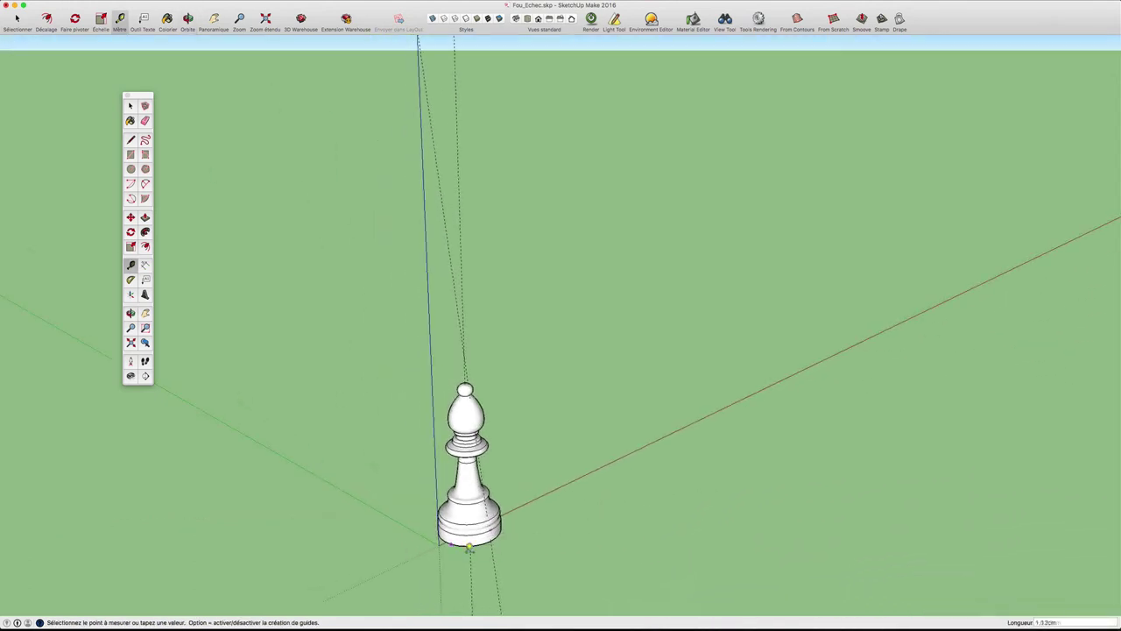
{"action": "key", "text": "space"}
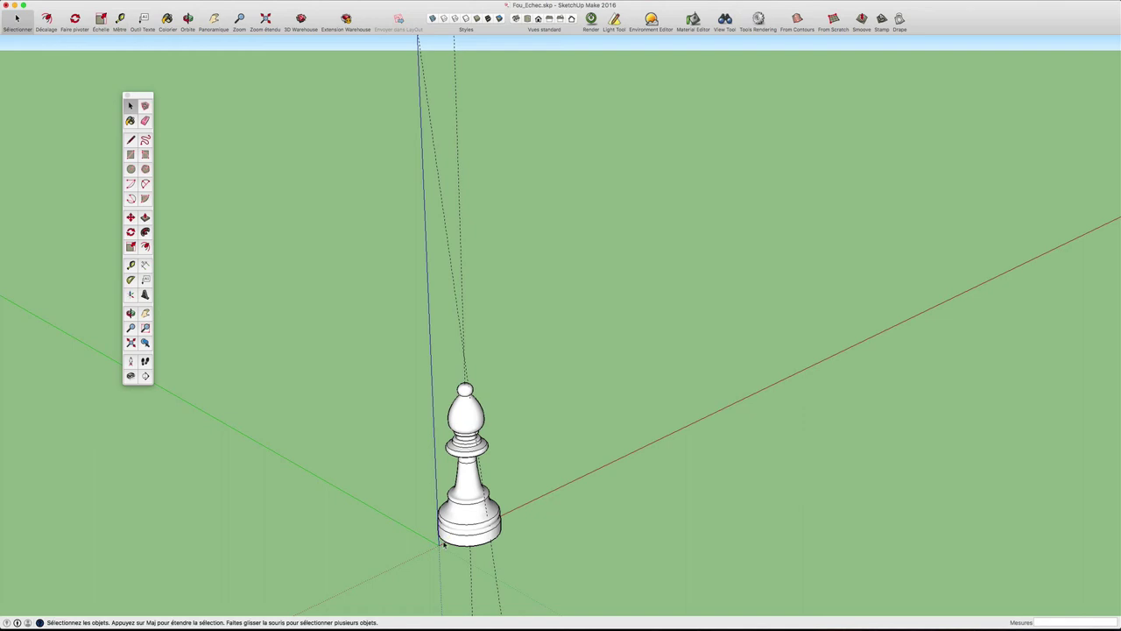
{"action": "mouse_move", "coordinate": [443, 545]}
{"action": "middle_mouse_down"}
{"action": "mouse_move", "coordinate": [388, 493]}
{"action": "mouse_move", "coordinate": [509, 448]}
{"action": "mouse_move", "coordinate": [501, 502]}
{"action": "mouse_move", "coordinate": [510, 458]}
{"action": "mouse_move", "coordinate": [518, 514]}
{"action": "middle_mouse_up"}
{"action": "scroll", "coordinate": [501, 502], "scroll_direction": "up", "scroll_amount": 3}
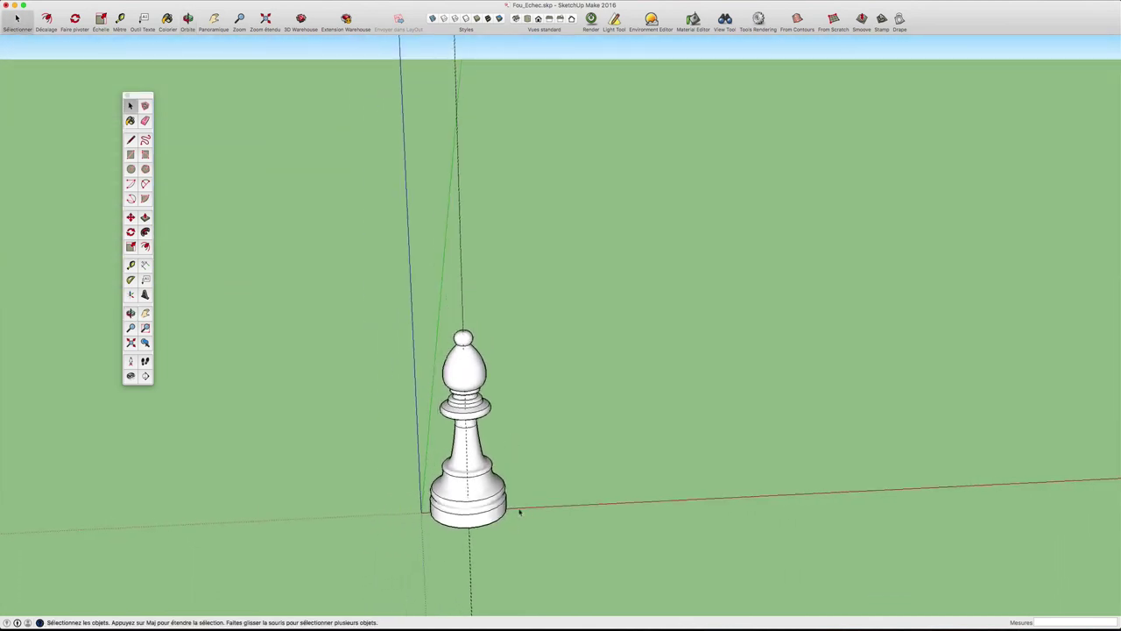
- Soften the bishop's edges in Adoucir les arêtes at 360°, including coplanar faces, and inspect the result
{"action": "left_click", "coordinate": [501, 506]}
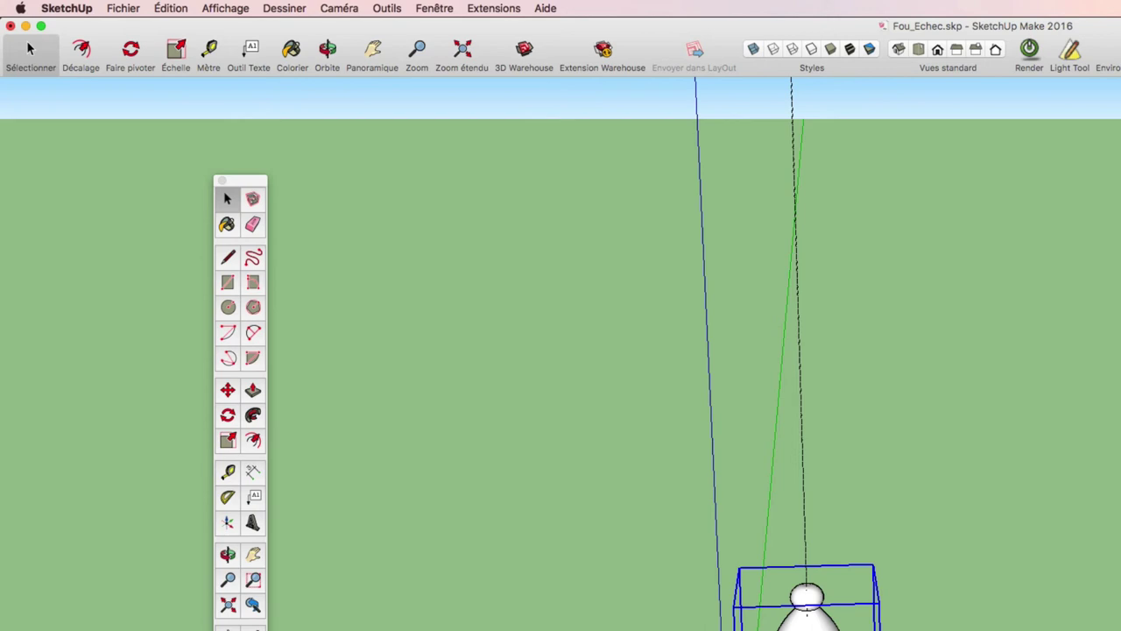
{"action": "left_click", "coordinate": [435, 8]}
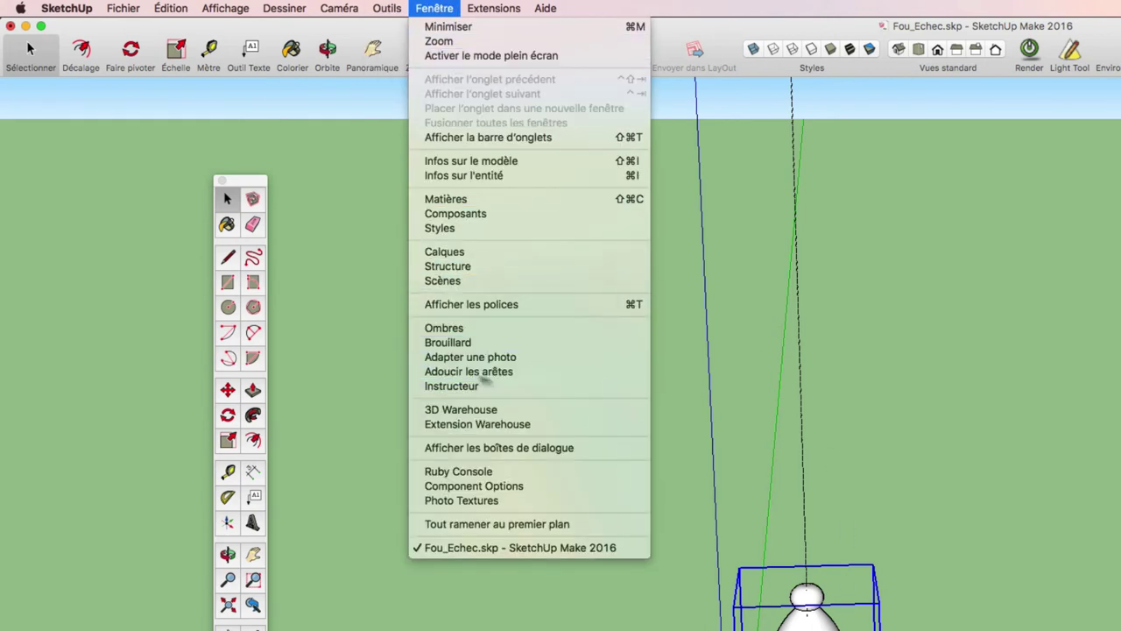
{"action": "left_click", "coordinate": [473, 371]}
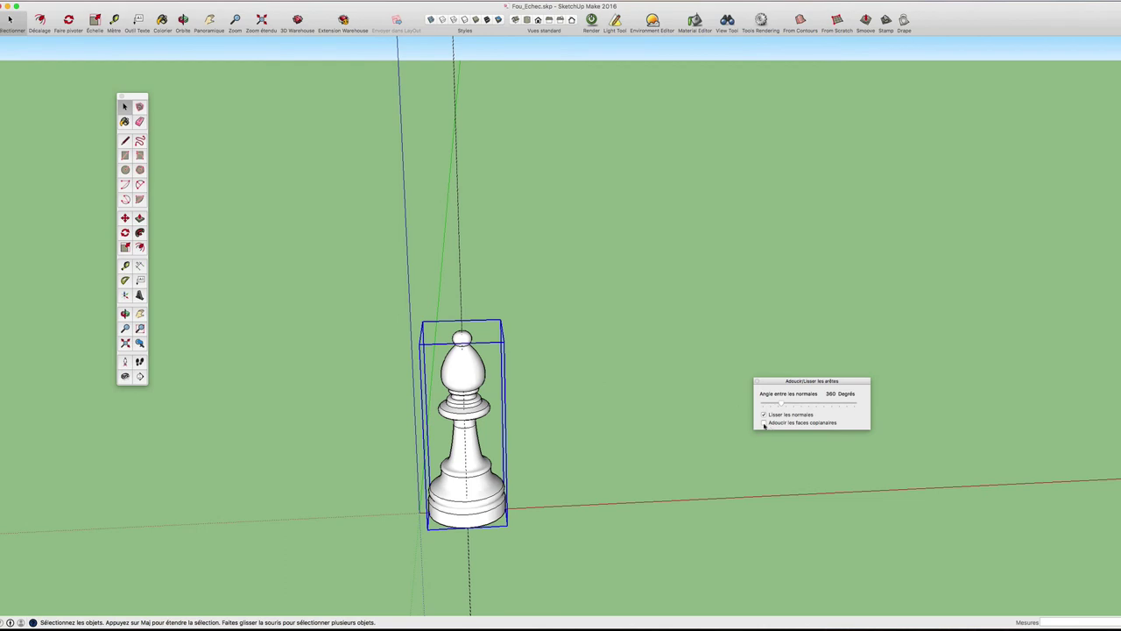
{"action": "left_click", "coordinate": [764, 423]}
{"action": "mouse_move", "coordinate": [604, 408]}
{"action": "middle_mouse_down"}
{"action": "mouse_move", "coordinate": [606, 398]}
{"action": "mouse_move", "coordinate": [525, 455]}
{"action": "middle_mouse_up"}
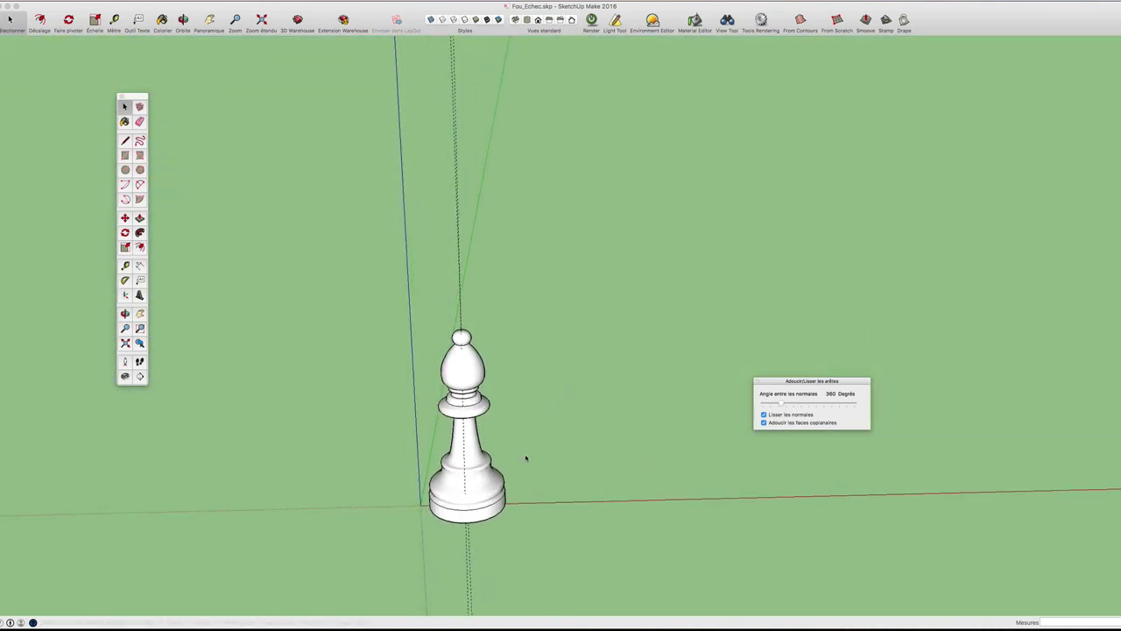
{"action": "mouse_move", "coordinate": [630, 431]}
{"action": "middle_mouse_down"}
{"action": "mouse_move", "coordinate": [573, 450]}
{"action": "mouse_move", "coordinate": [640, 462]}
{"action": "mouse_move", "coordinate": [615, 381]}
{"action": "middle_mouse_up"}
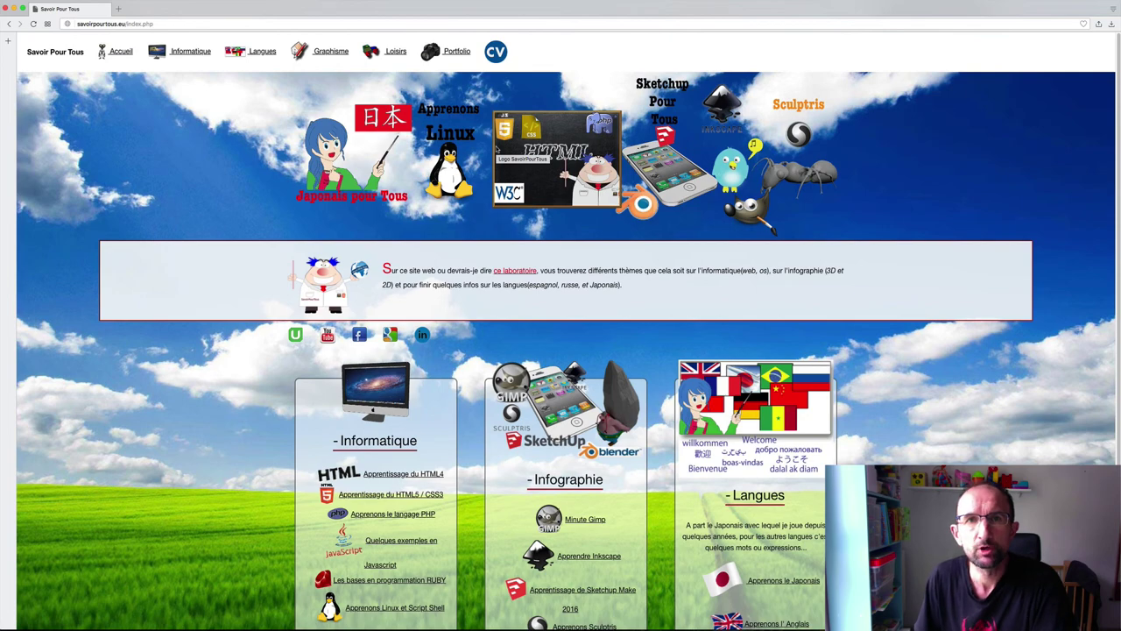
- Go to Graphisme and open the Sketchup version 2016 lessons page via En savoir plus
{"action": "left_click", "coordinate": [333, 52]}
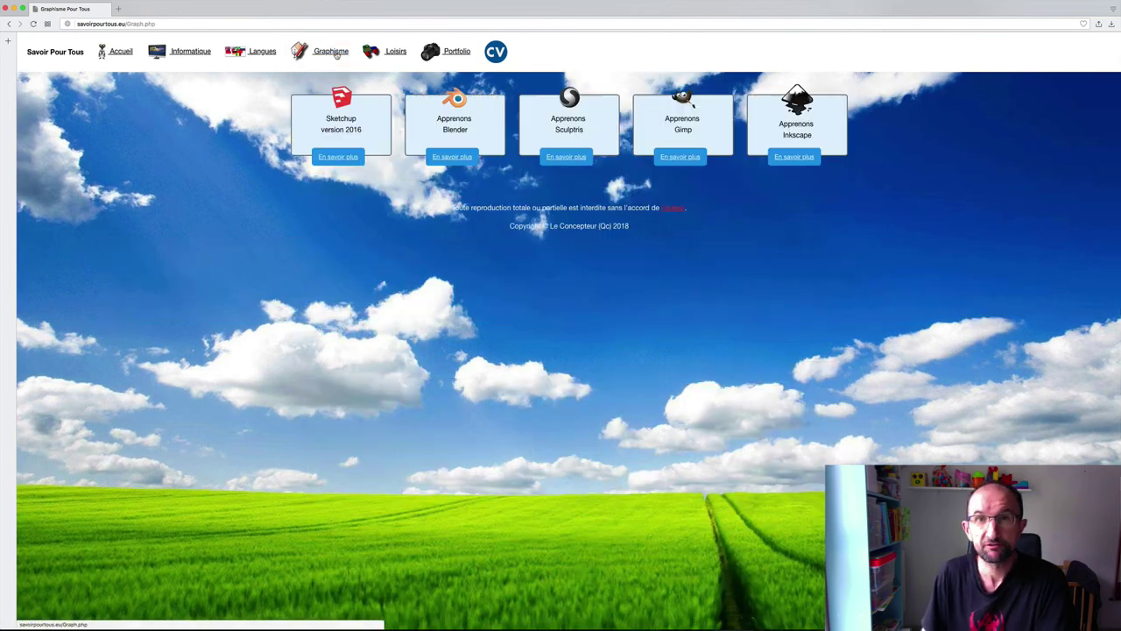
{"action": "left_click", "coordinate": [342, 156]}
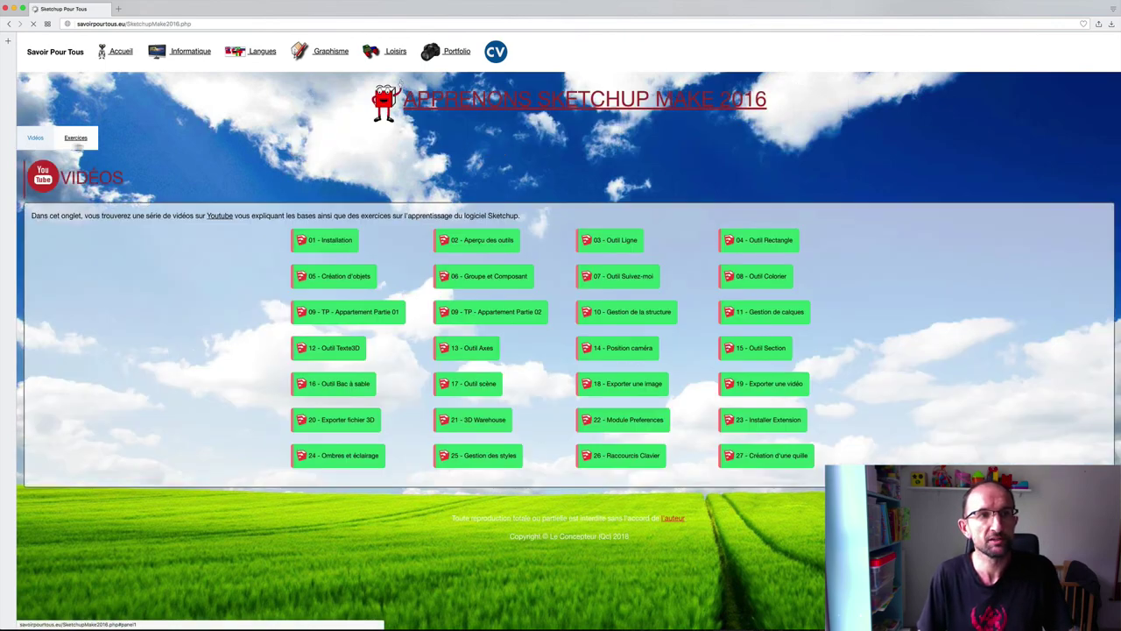
- Switch to Exercices and expand Lesson 31, checking Création du Fou's date of 28/03/2018
{"action": "left_click", "coordinate": [75, 138]}
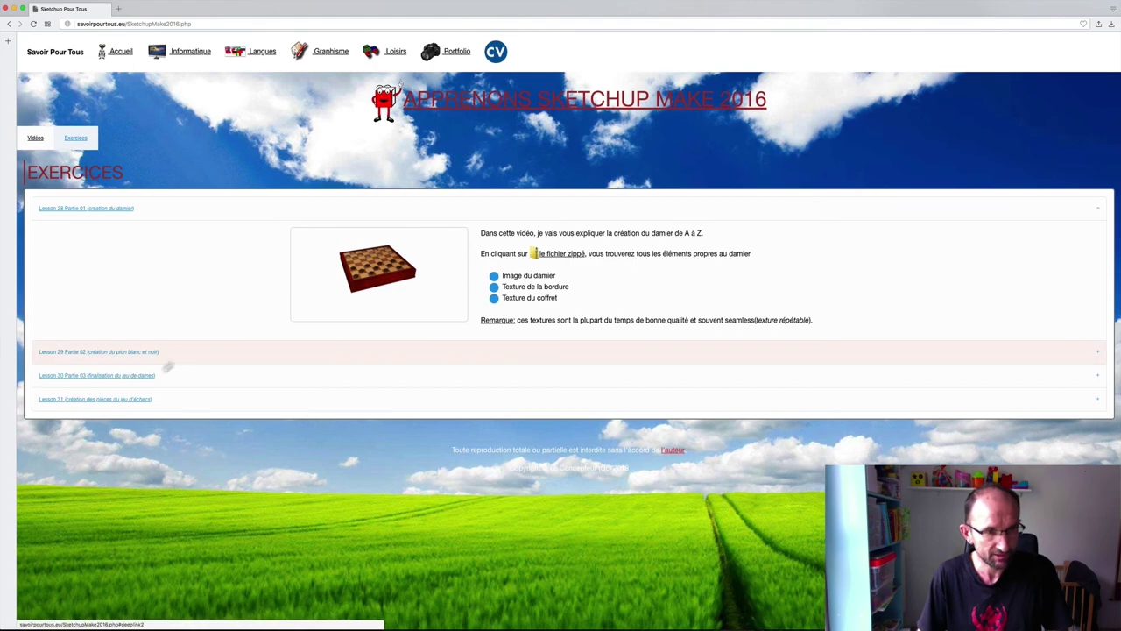
{"action": "left_click", "coordinate": [92, 400]}
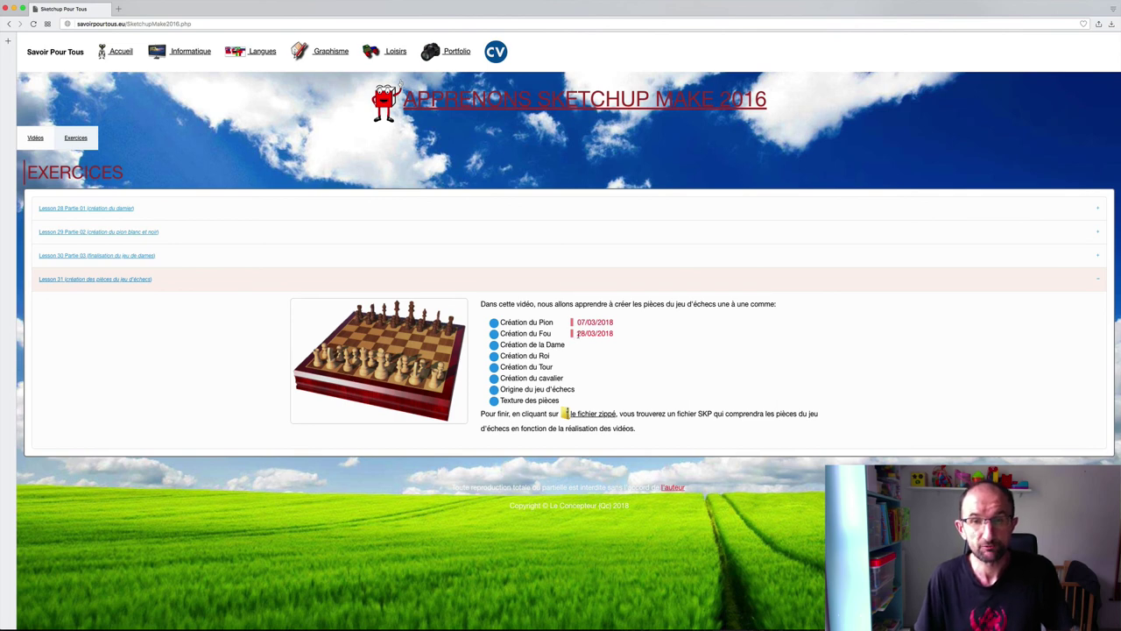
{"action": "left_click_drag", "start_coordinate": [577, 334], "coordinate": [616, 337]}
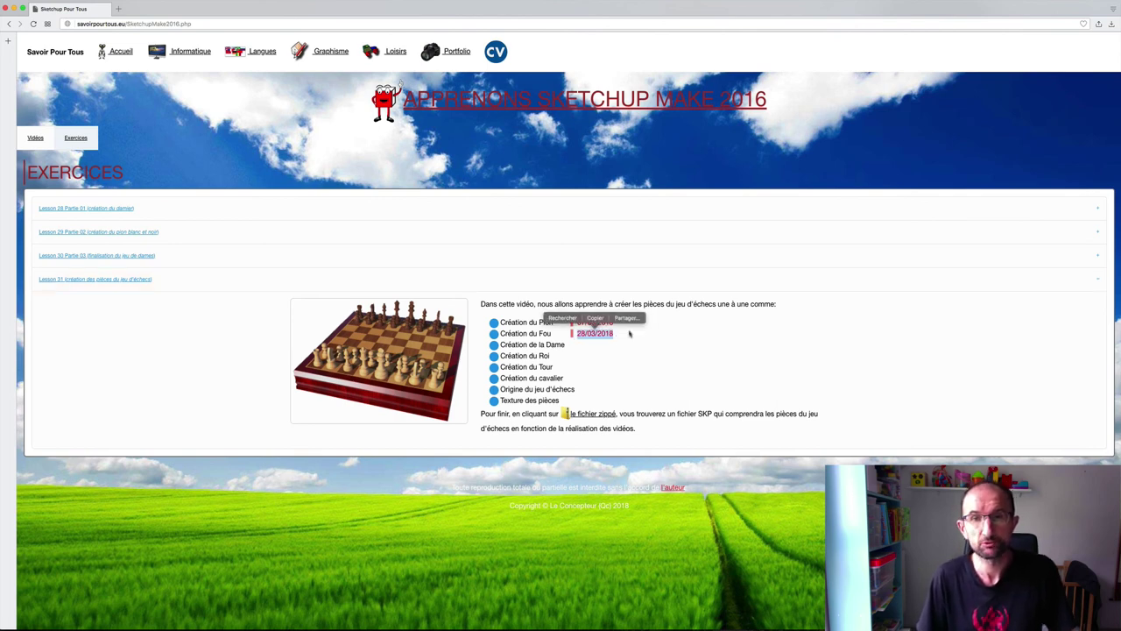
{"action": "left_click", "coordinate": [629, 334]}
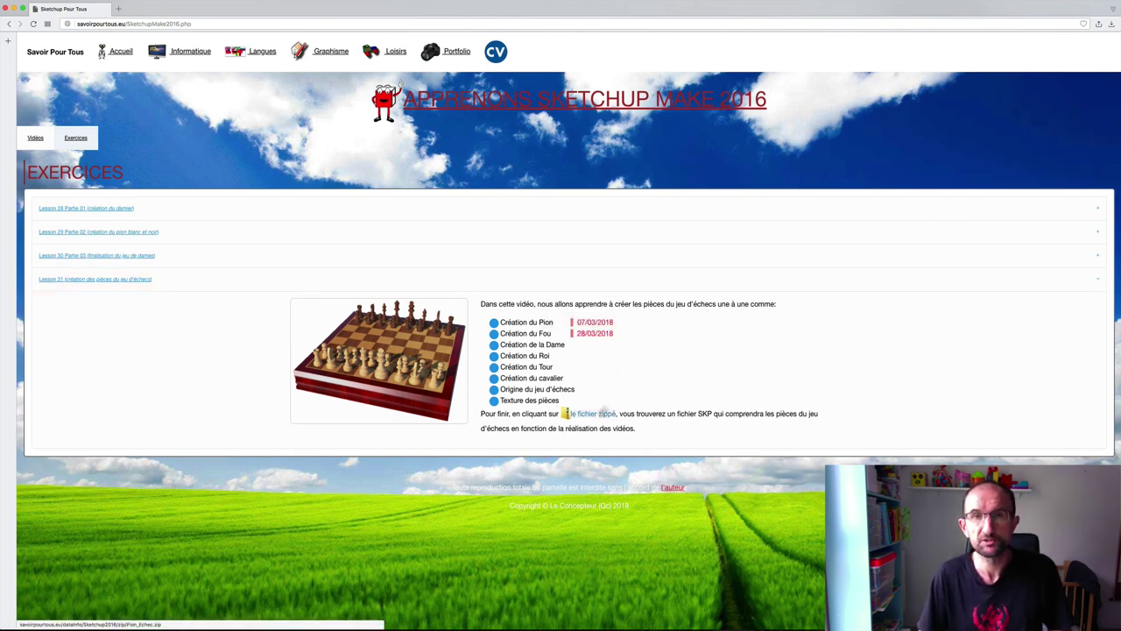